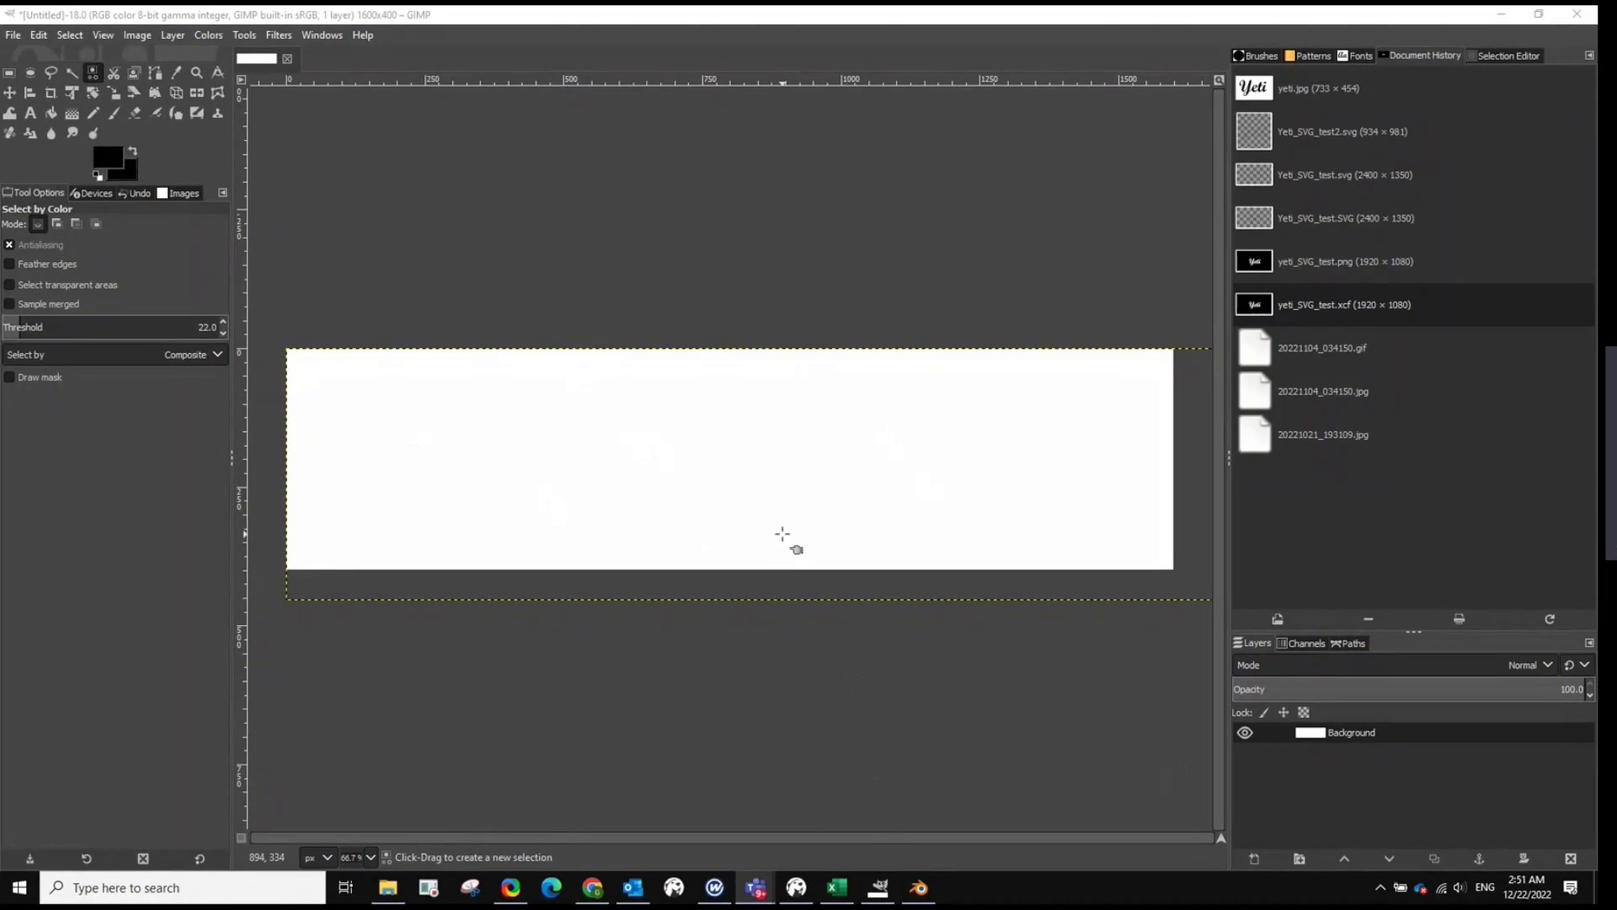
# Step: Glance at Blender, then return to GIMP and pick the Text tool
pyautogui.click(921, 888)
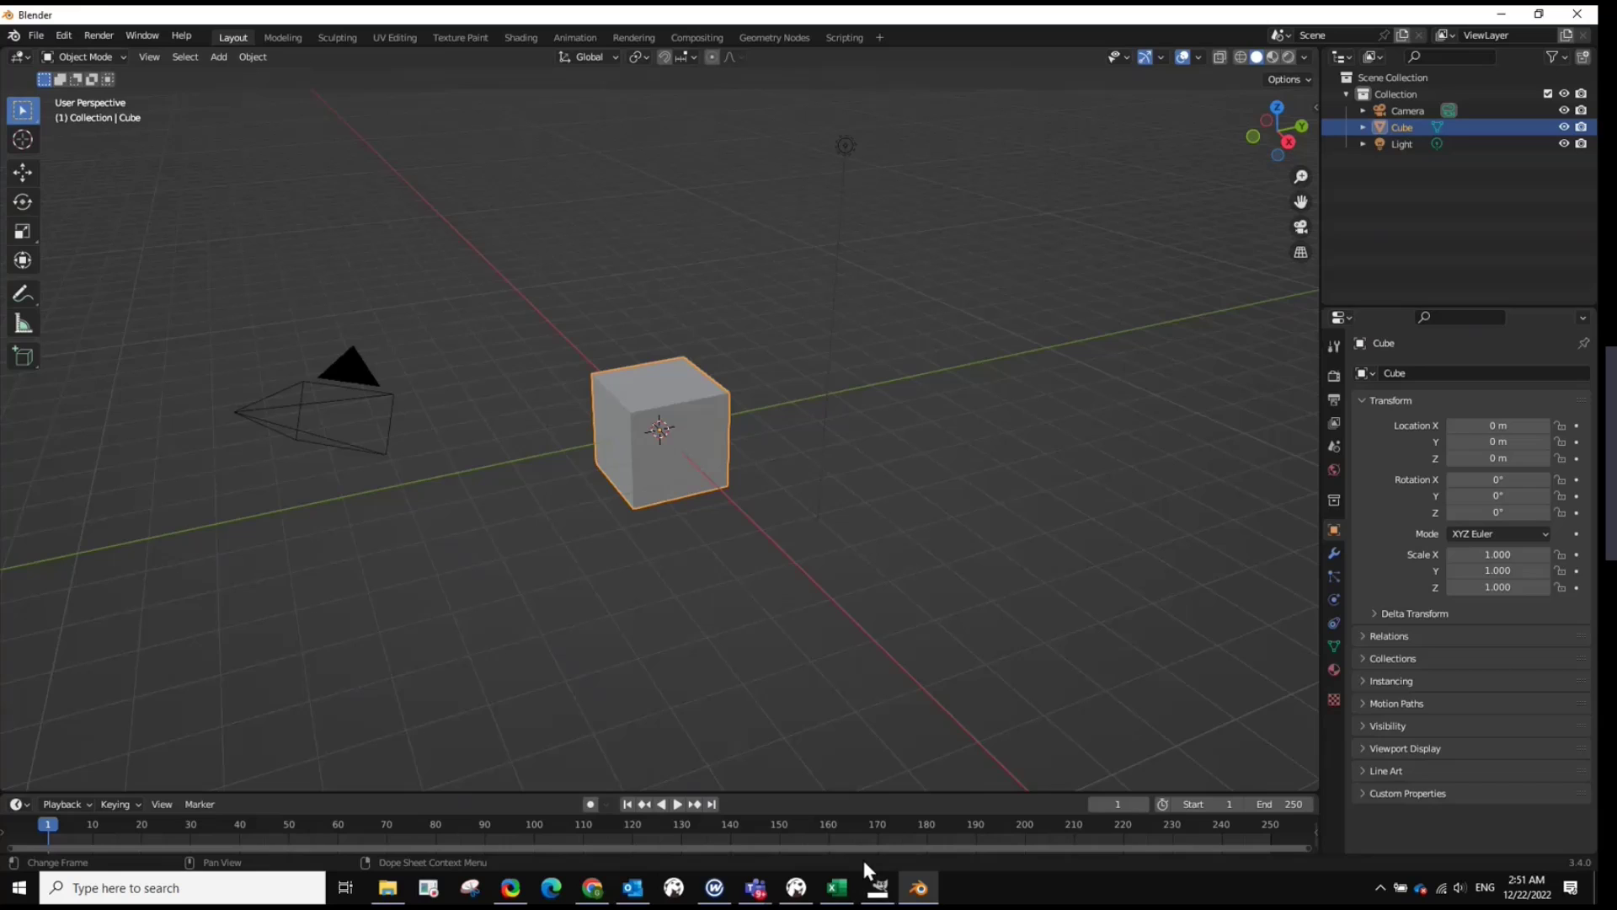
pyautogui.click(878, 887)
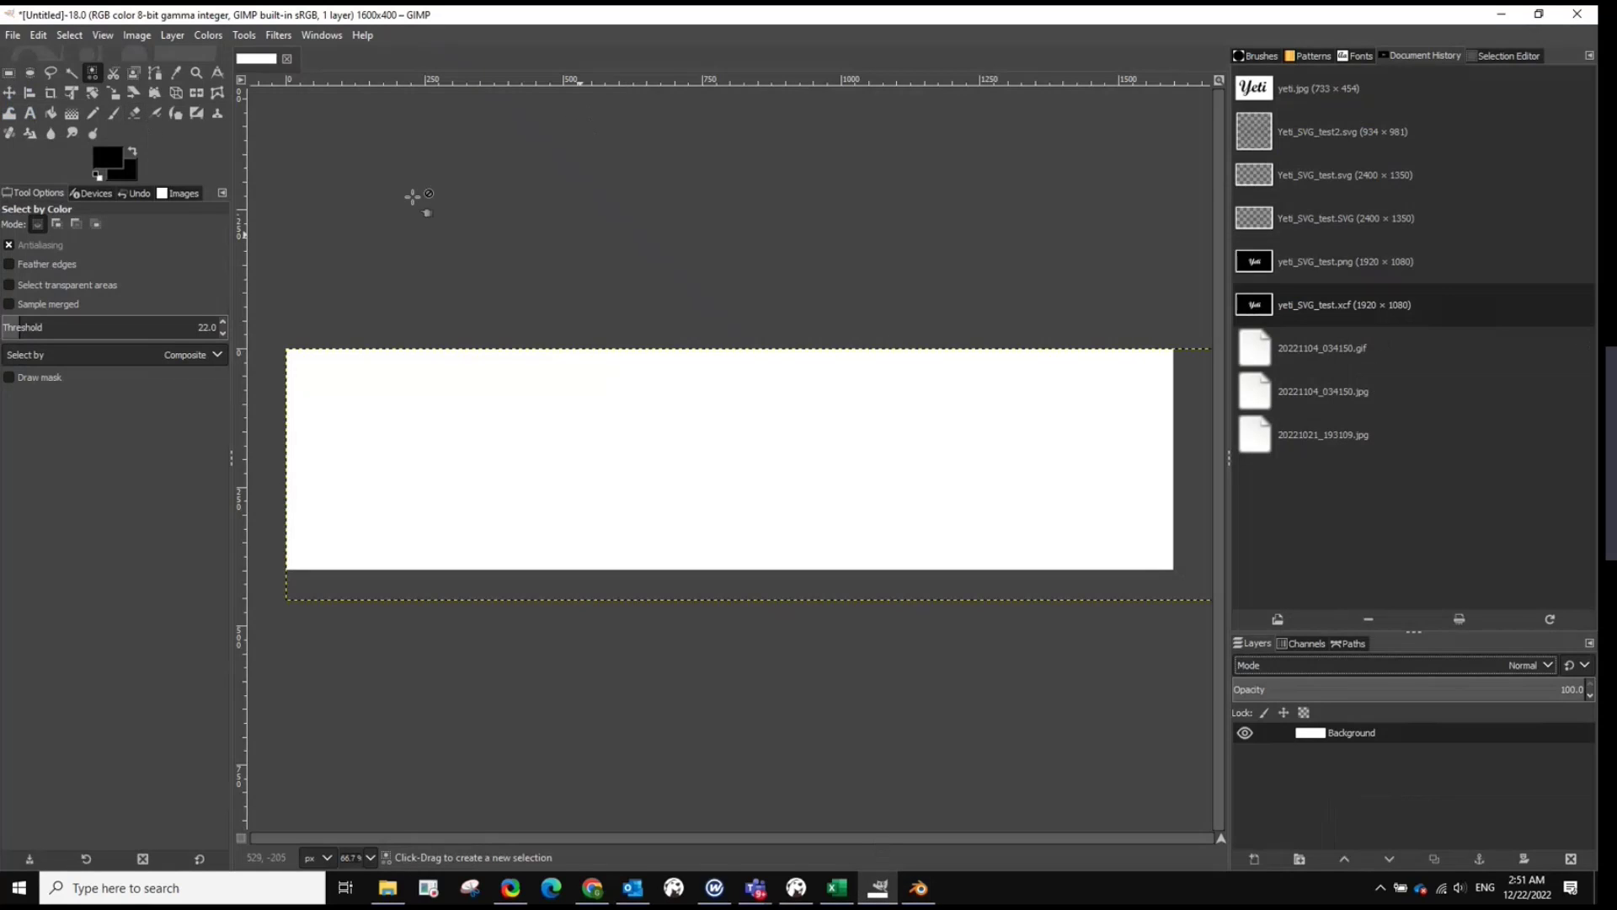
pyautogui.click(30, 113)
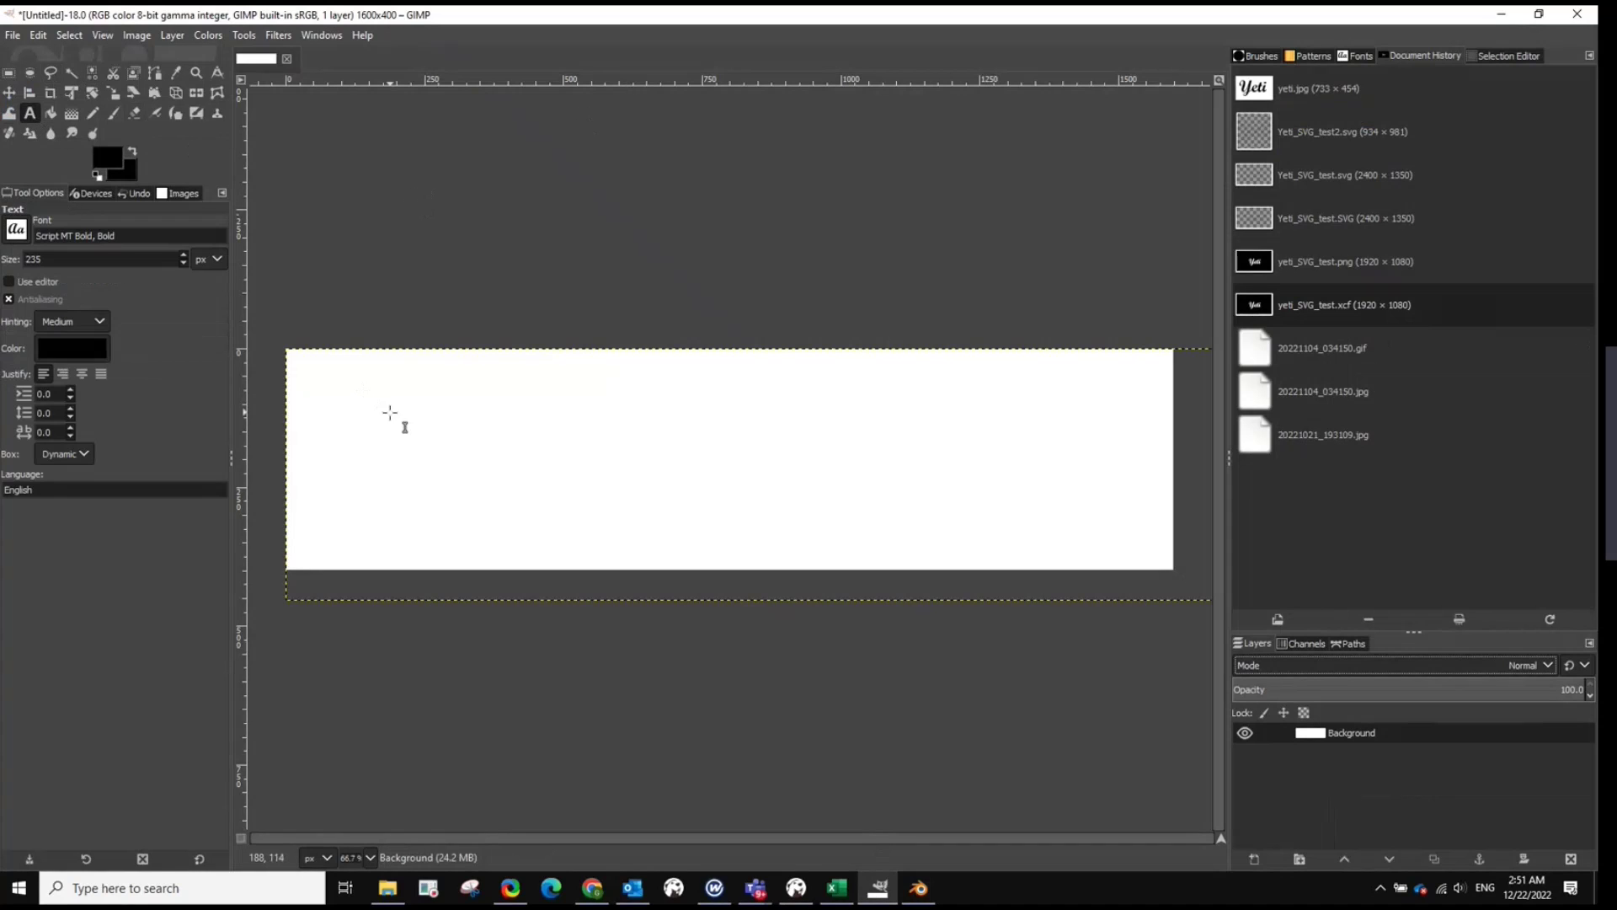
# Step: Type 'Dagger' on the white canvas and drag the text layer up into position
pyautogui.click(377, 462)
pyautogui.write('D')
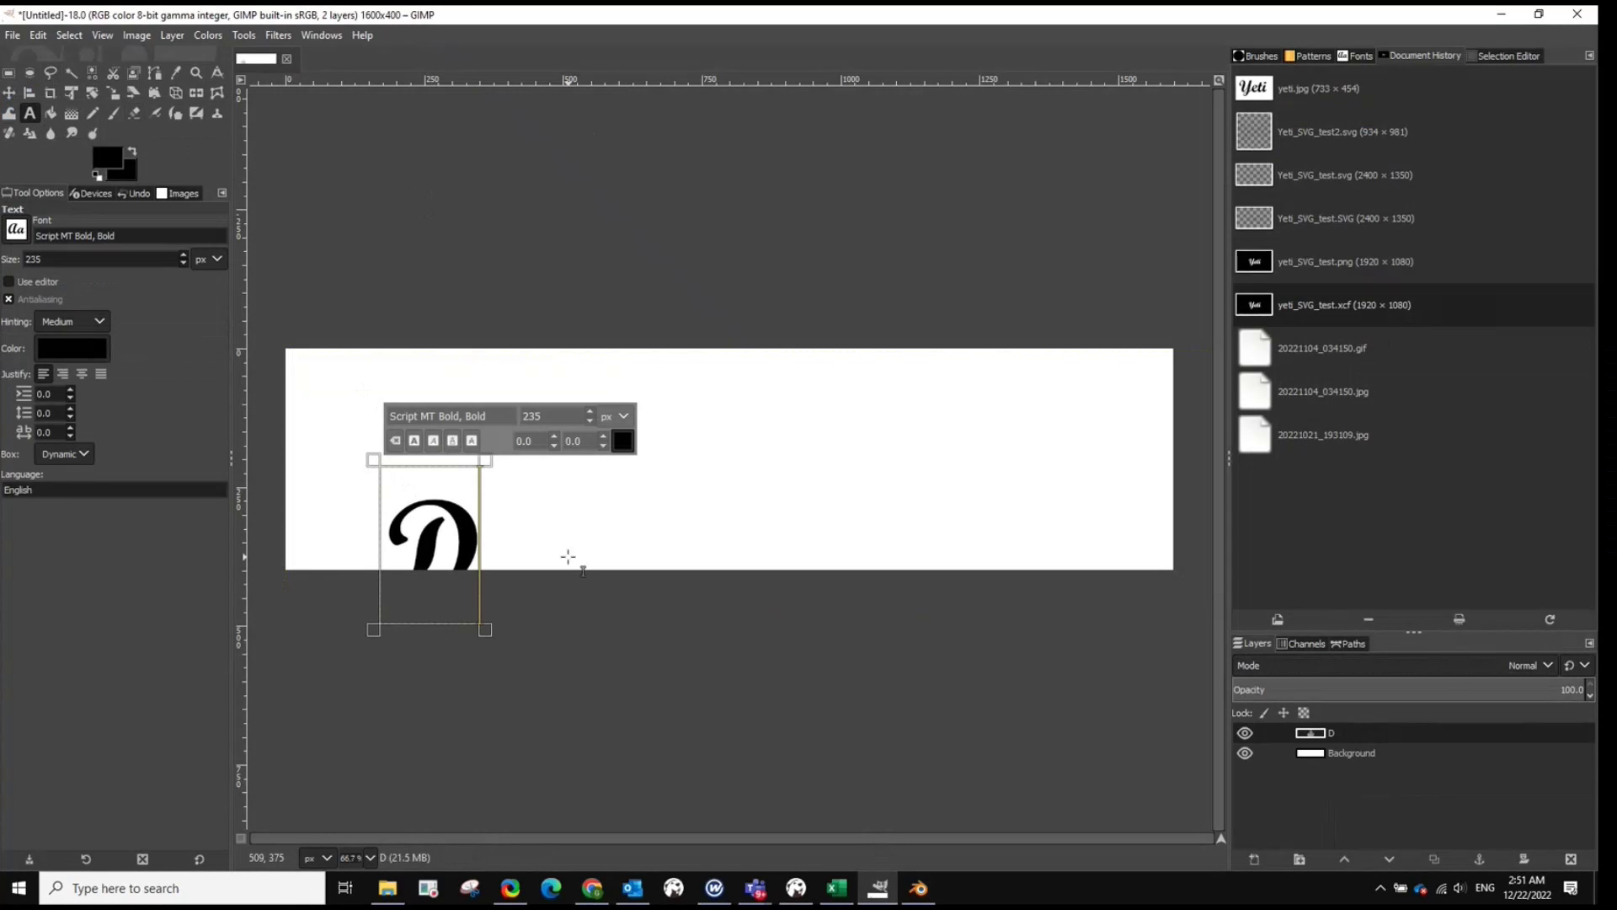
pyautogui.write('agger')
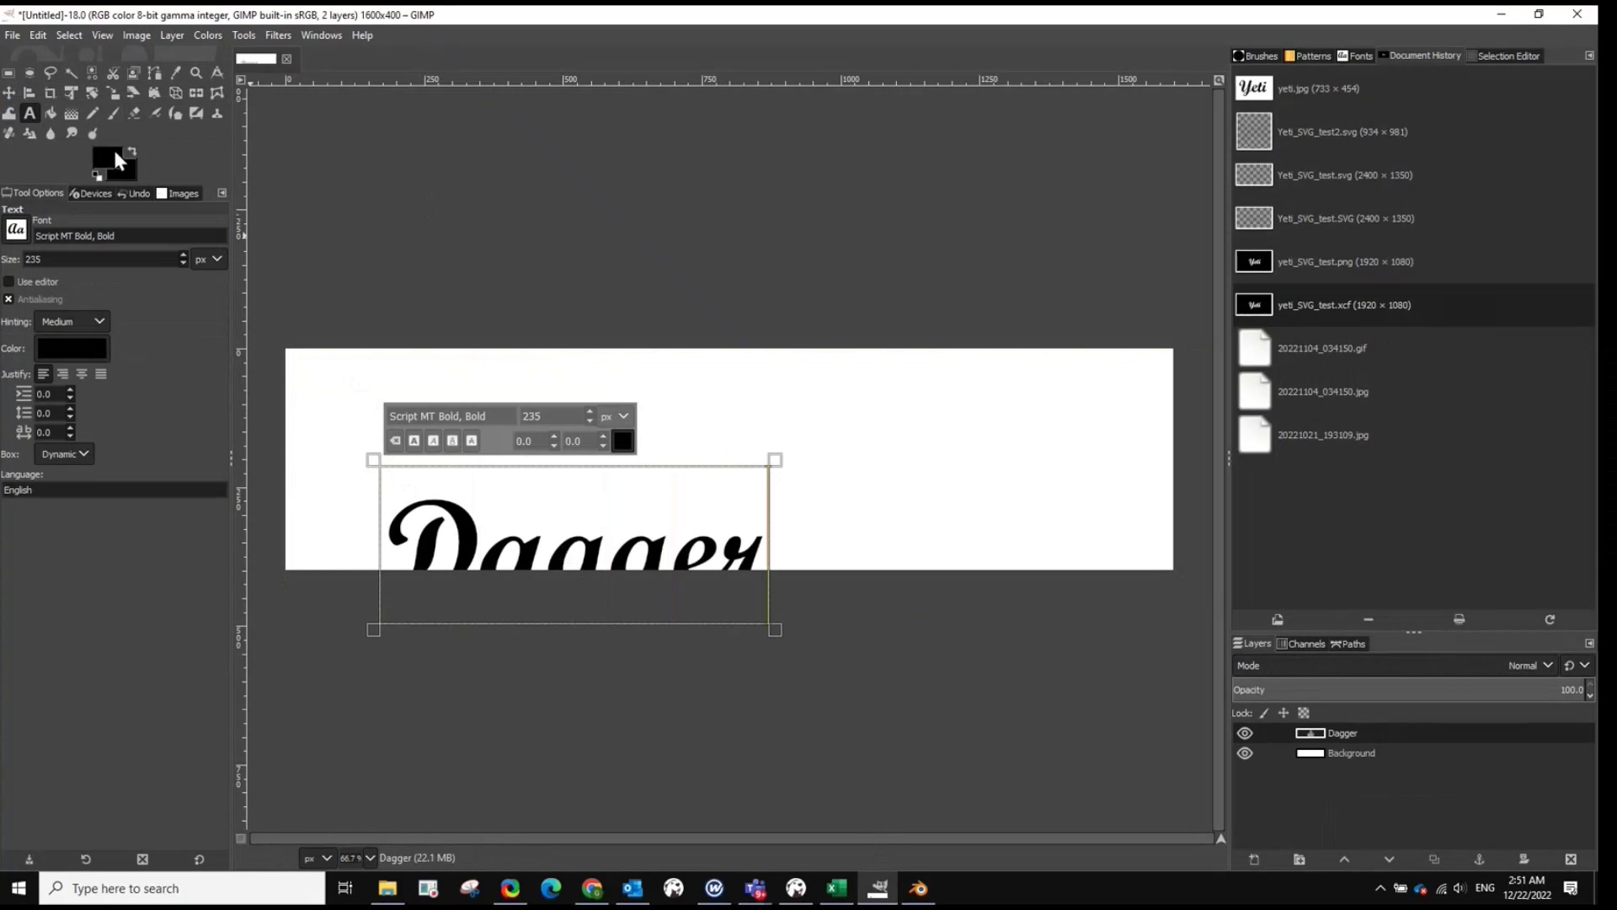
pyautogui.click(10, 92)
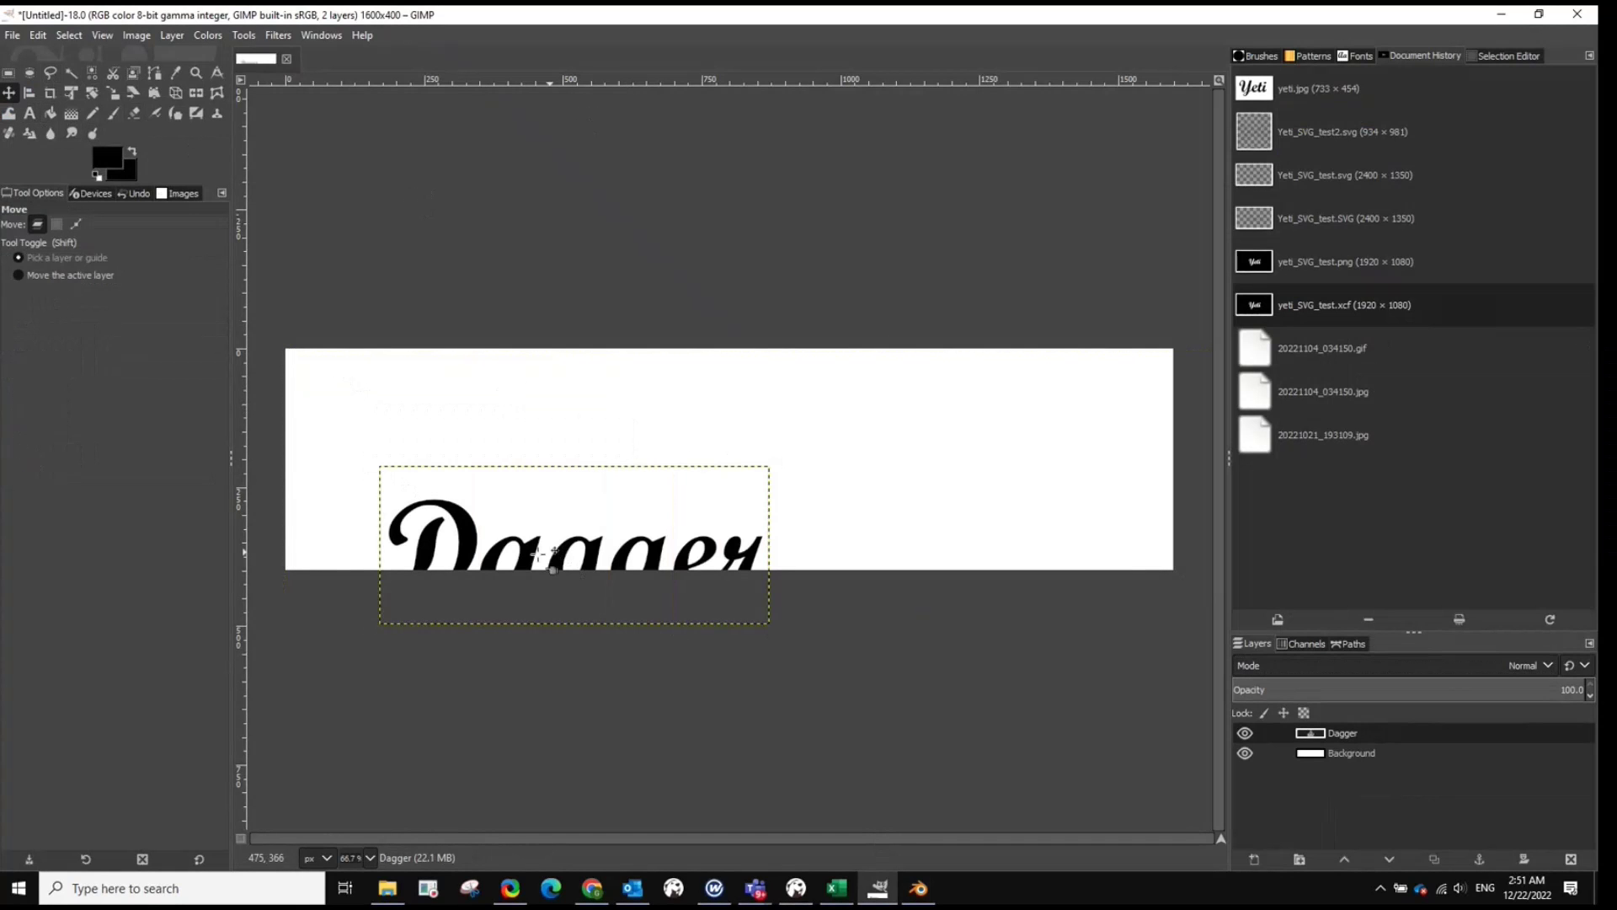
pyautogui.moveTo(462, 539); pyautogui.dragTo(488, 452)
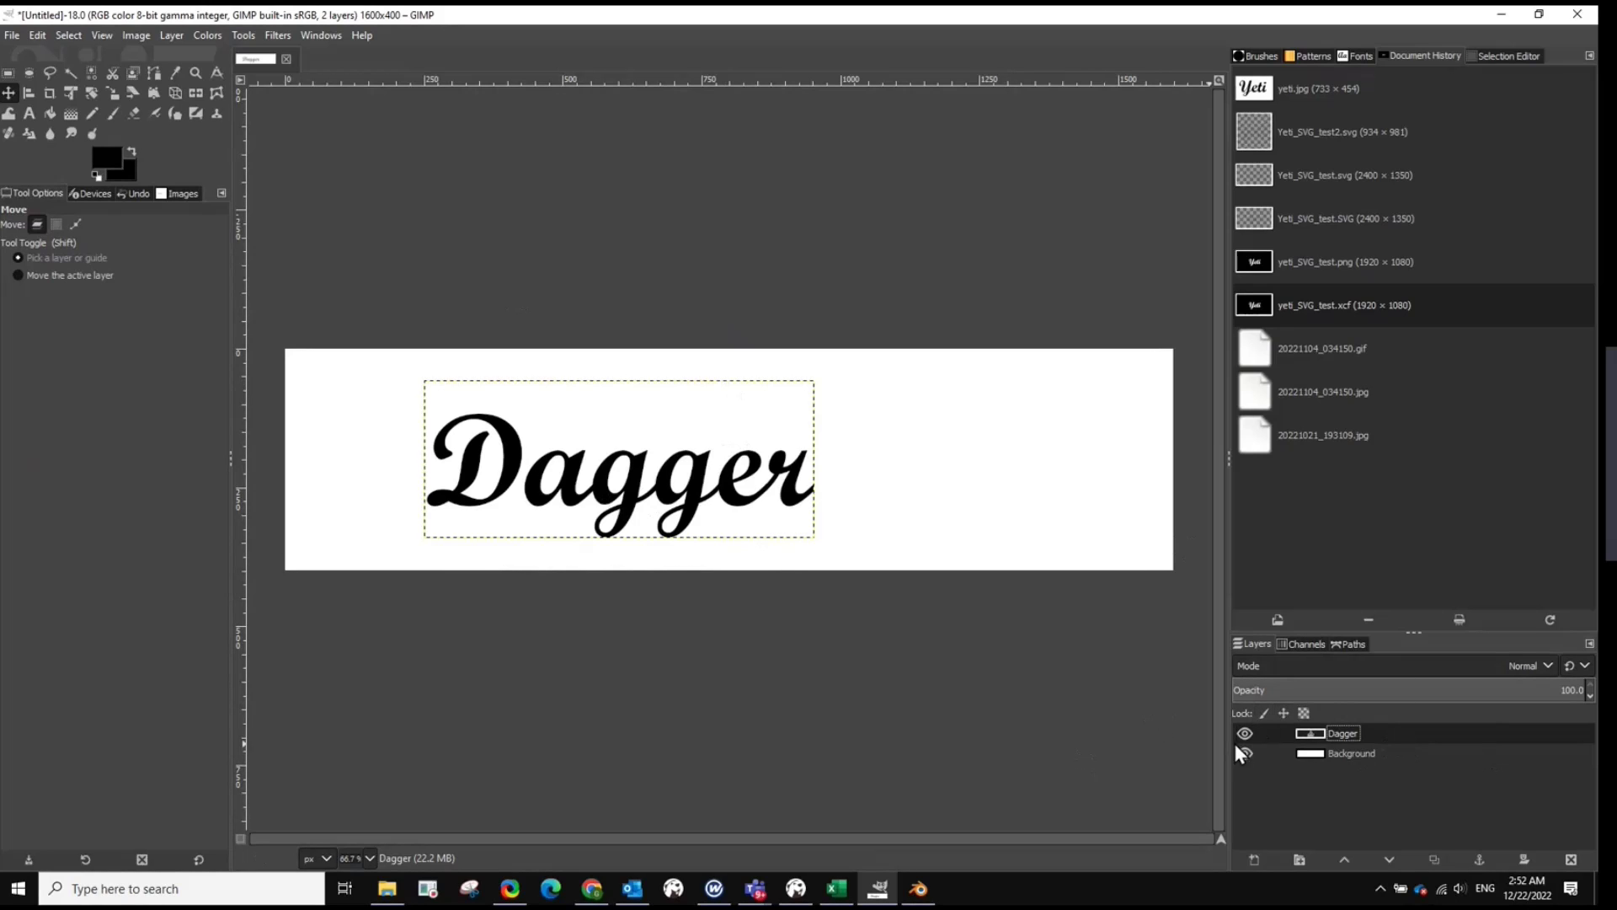
pyautogui.rightClick(1399, 734)
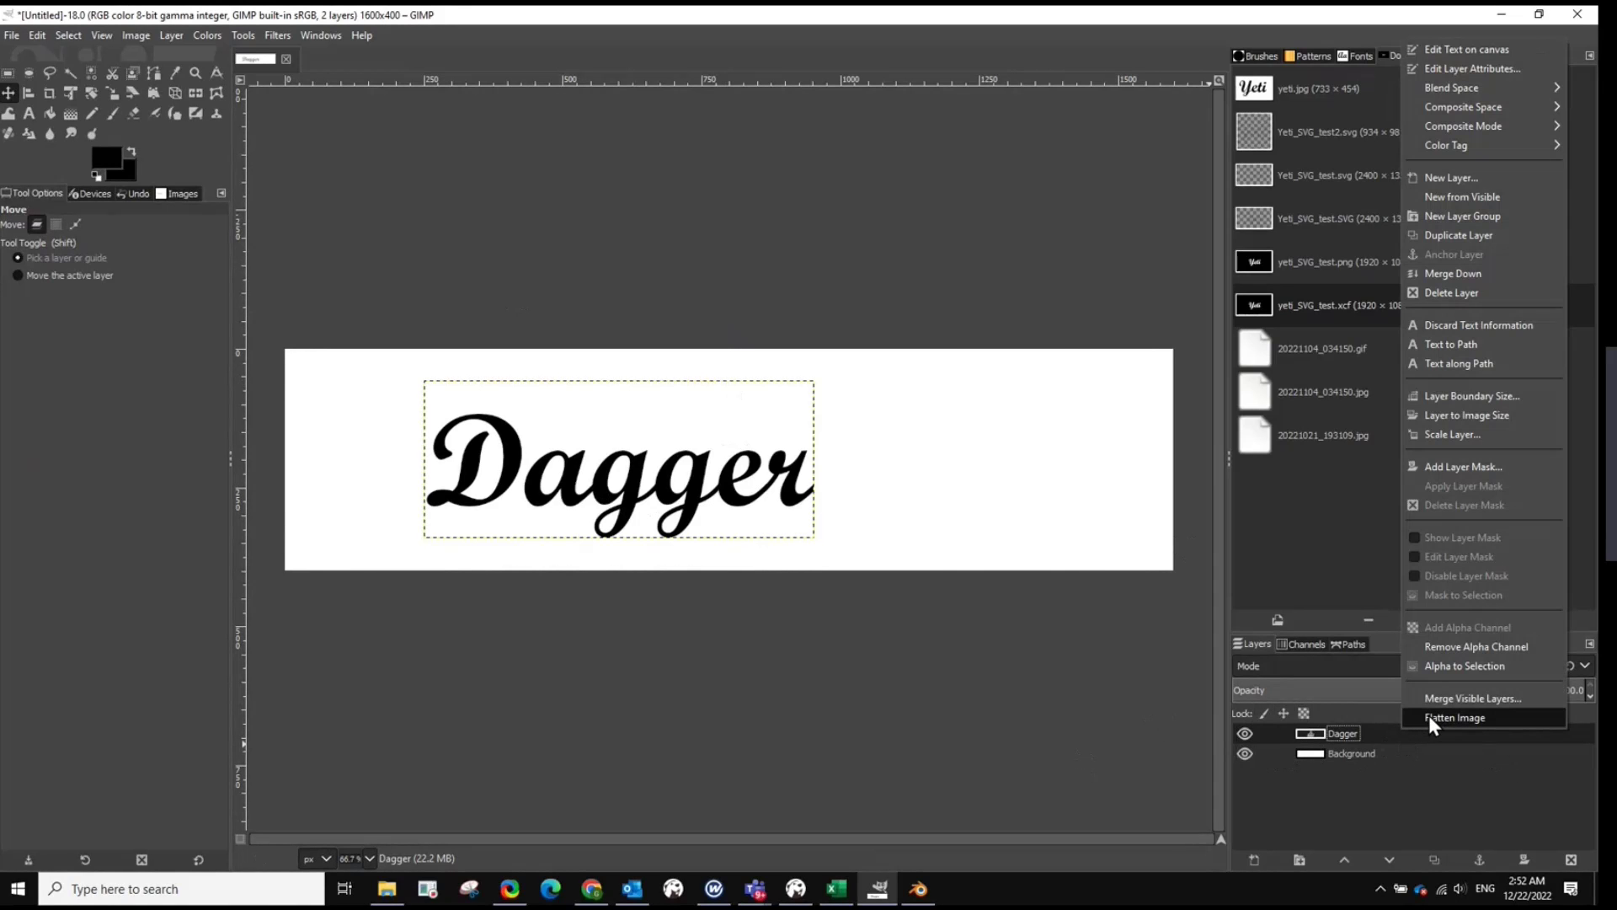
# Step: Flatten the image into one Background layer and select the black Dagger letters by colour
pyautogui.click(1428, 717)
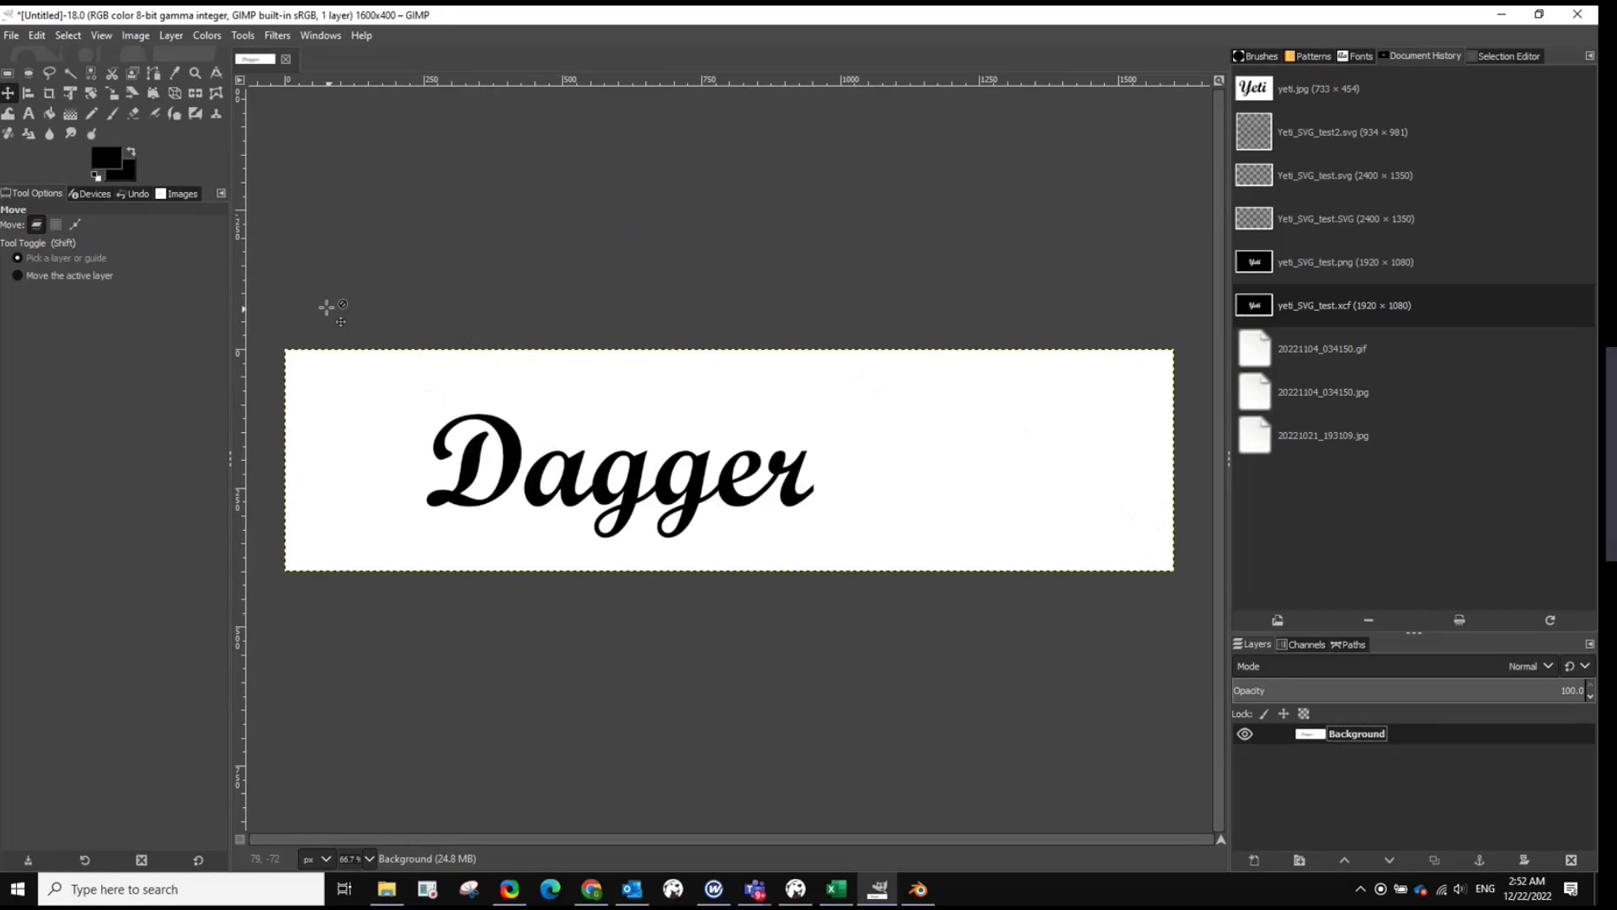
pyautogui.click(68, 35)
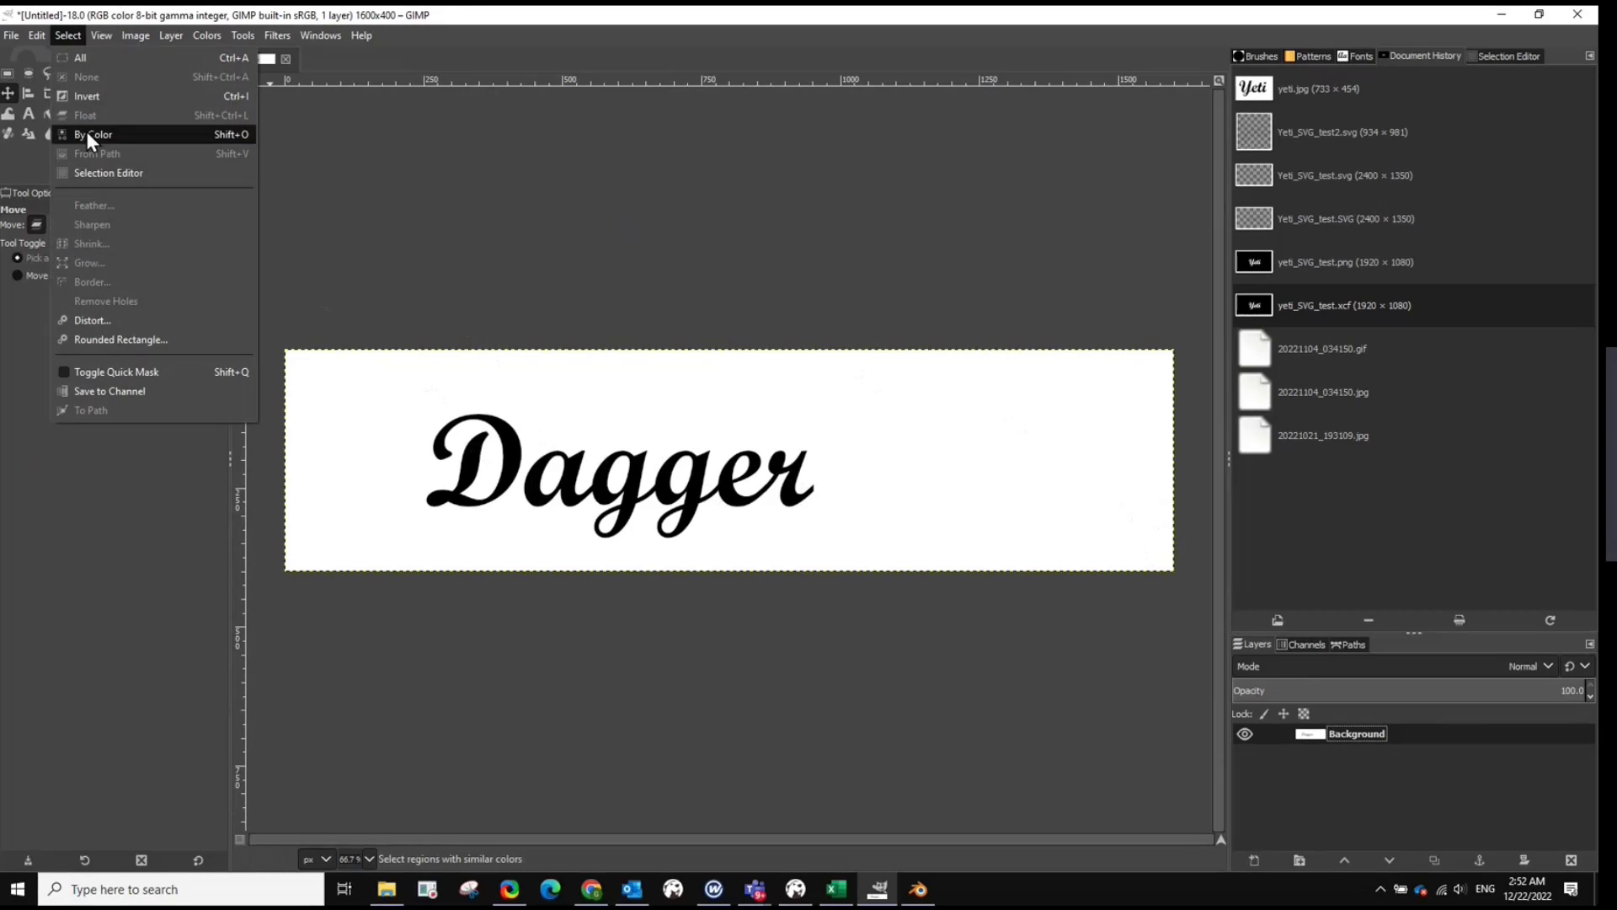
pyautogui.click(91, 136)
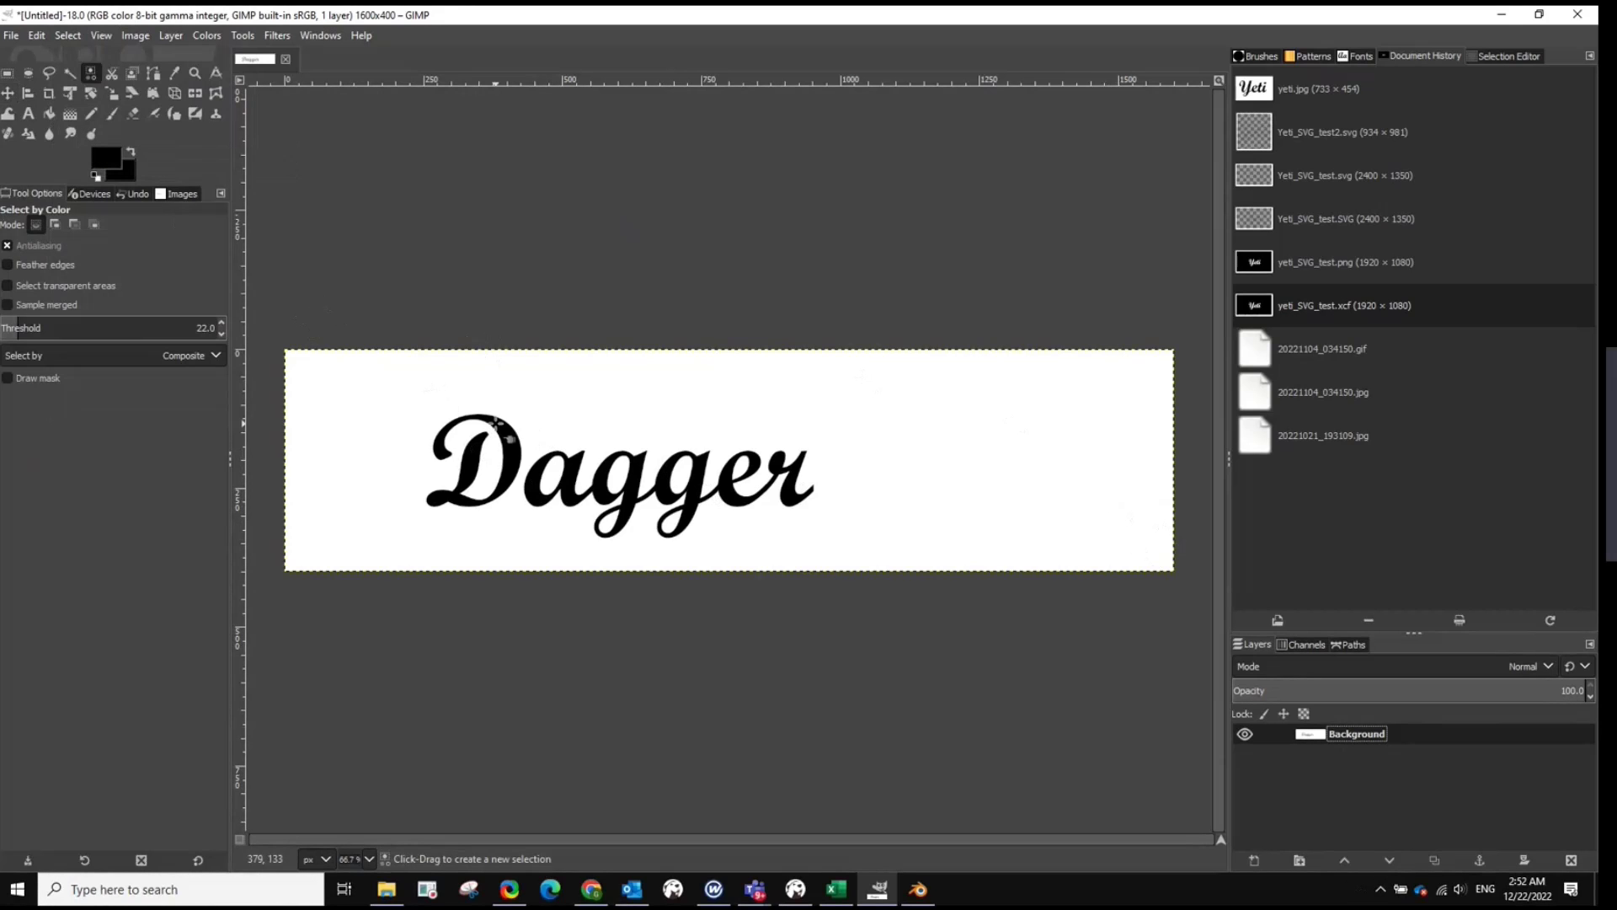
pyautogui.click(512, 441)
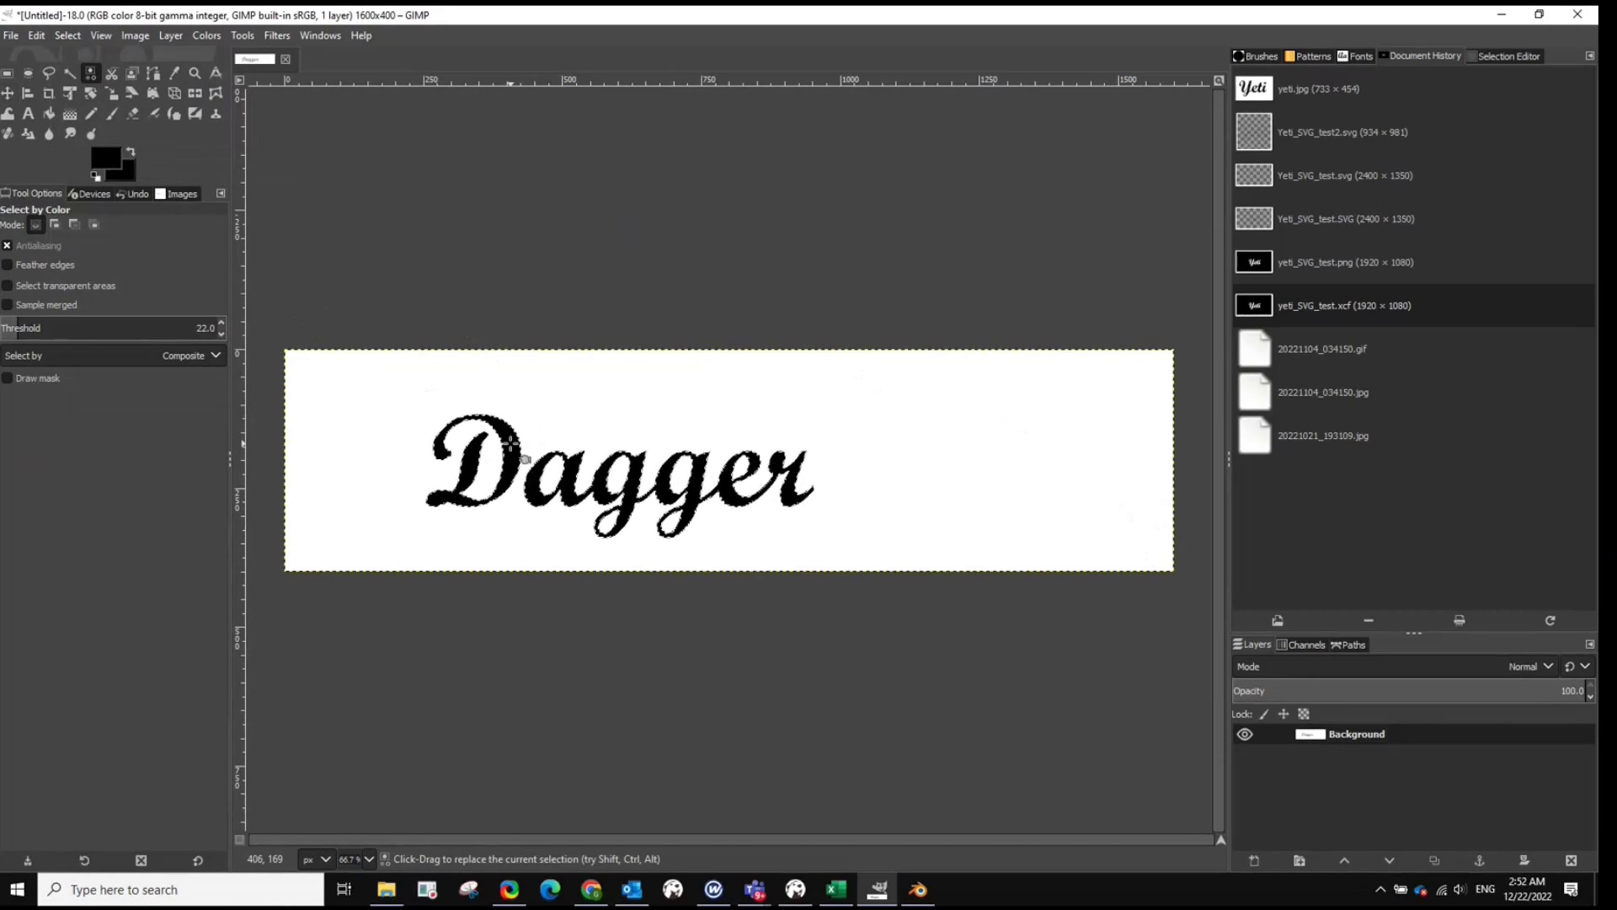
pyautogui.click(68, 37)
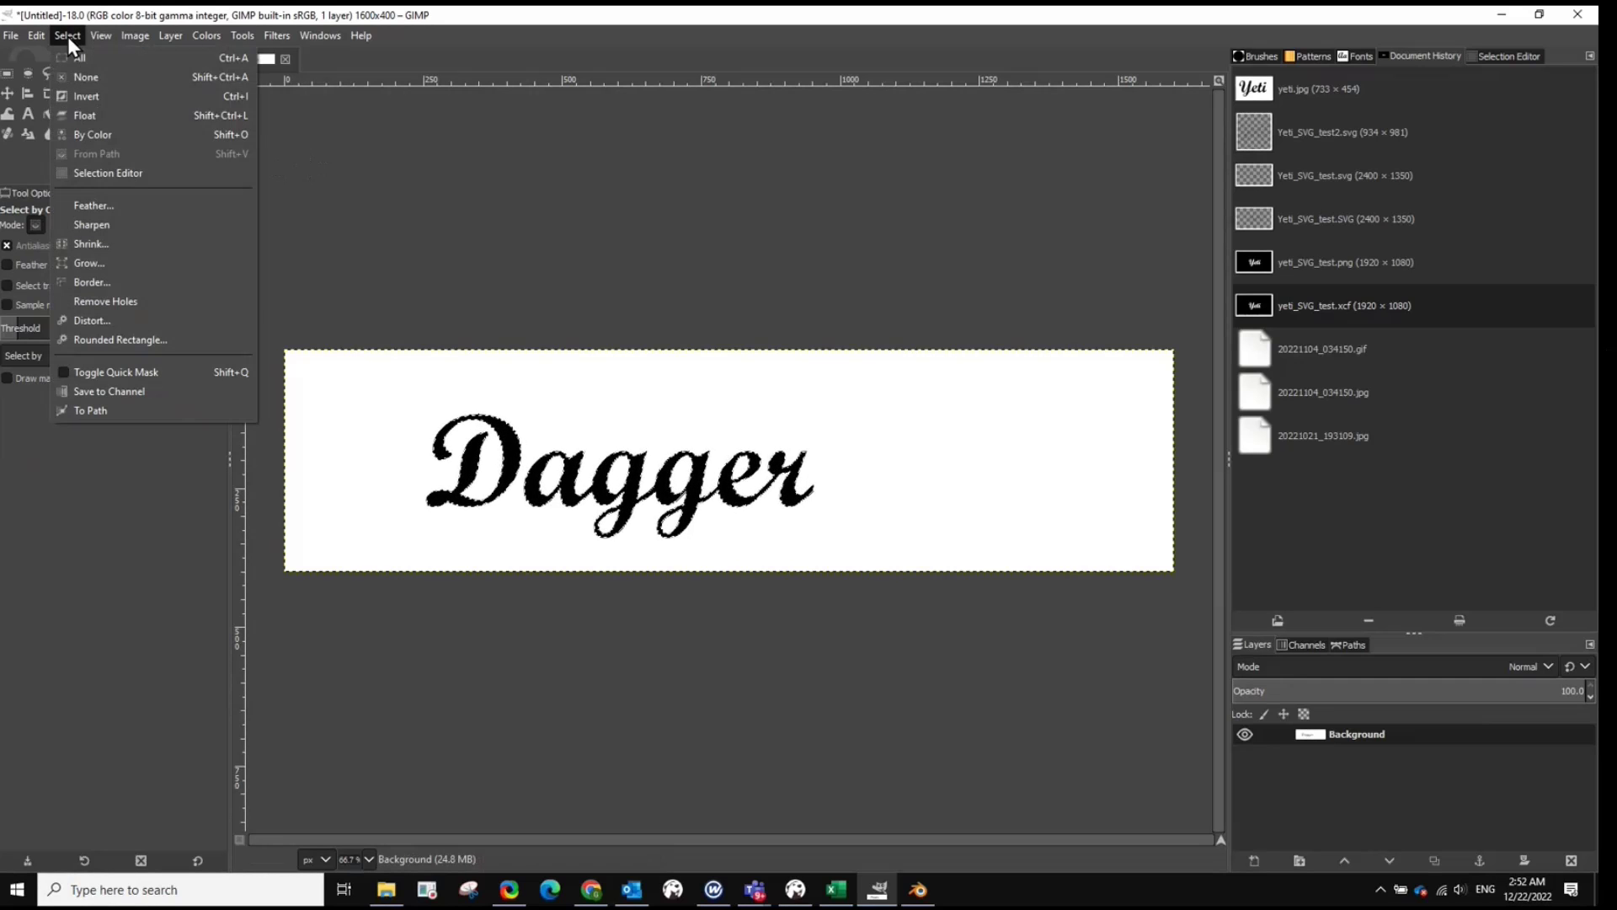
# Step: Convert the lettering selection to a path and make the Selection path active
pyautogui.click(98, 410)
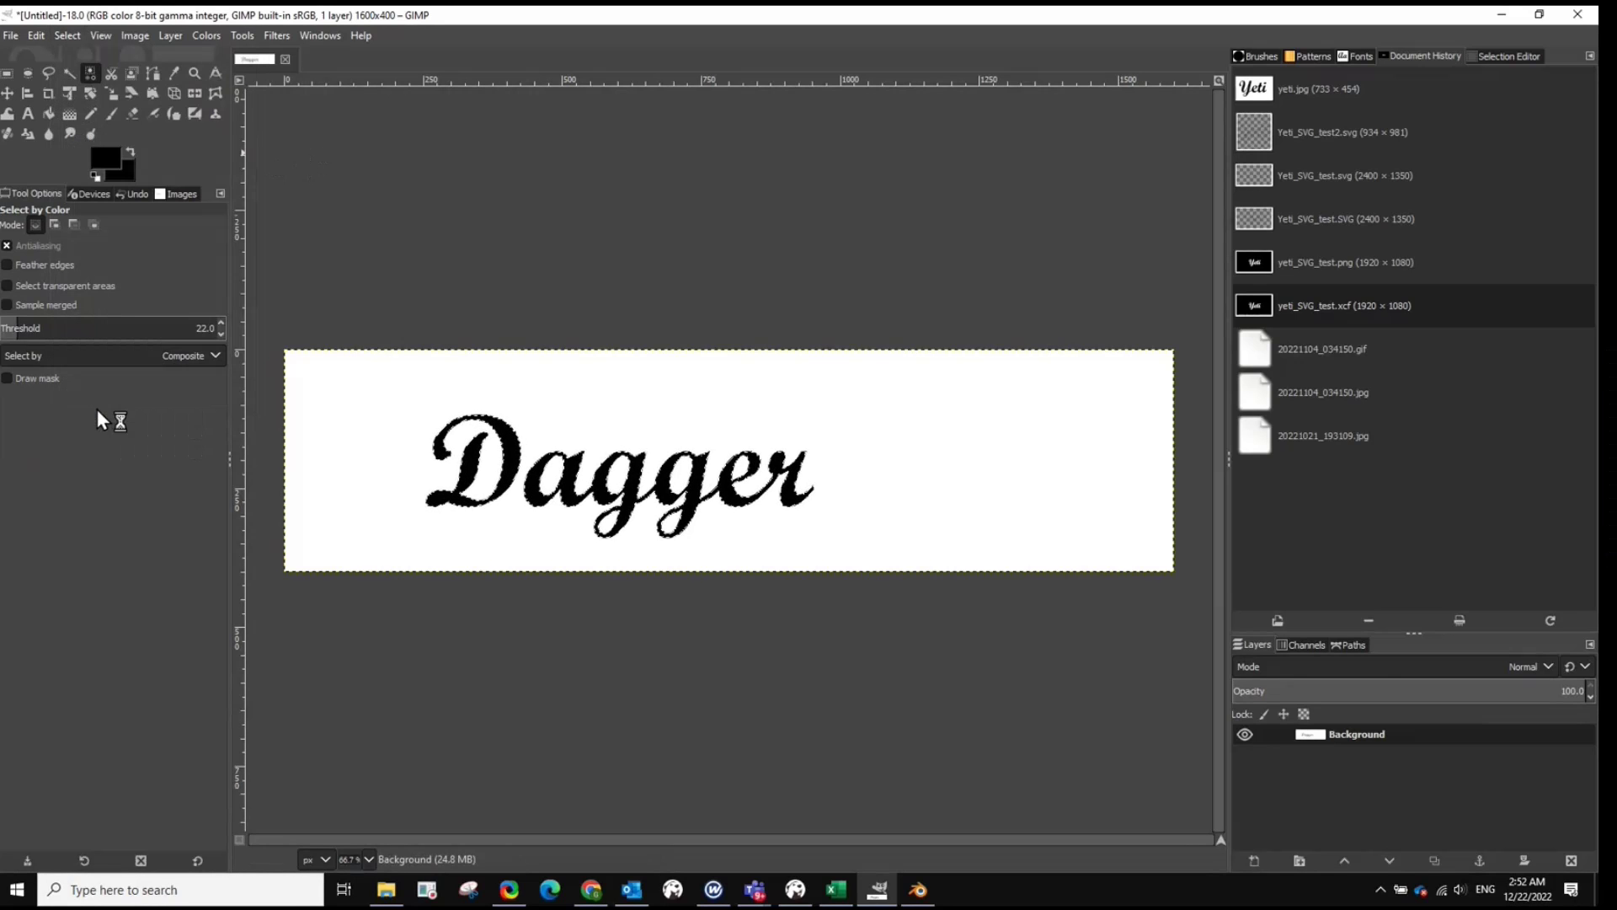
pyautogui.click(1352, 646)
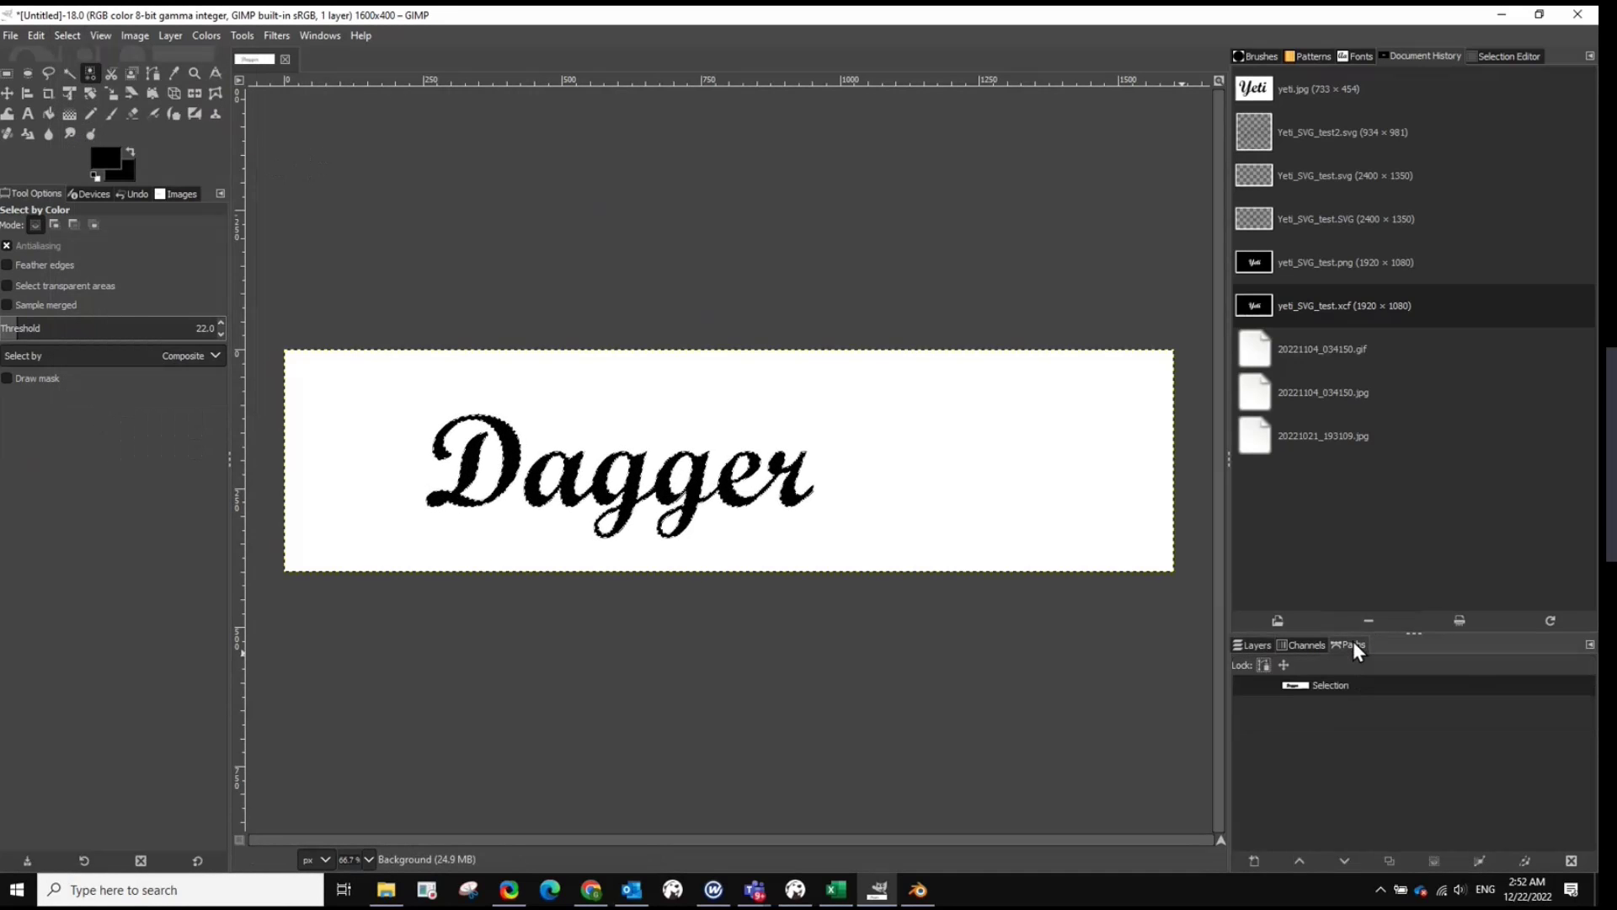
pyautogui.doubleClick(1334, 685)
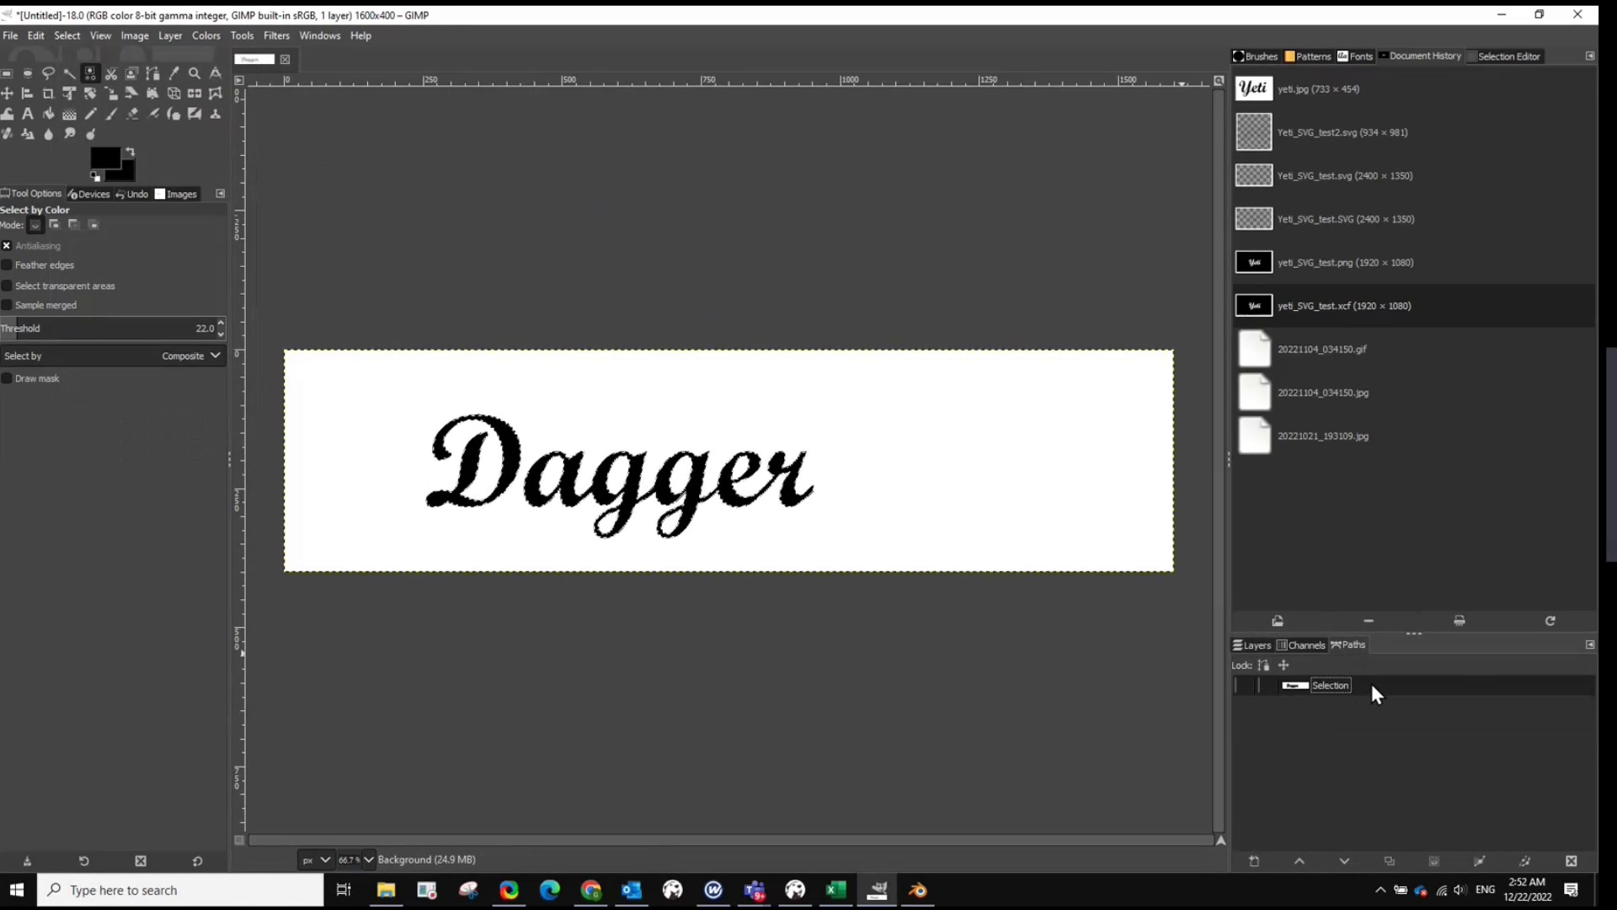
pyautogui.rightClick(1372, 684)
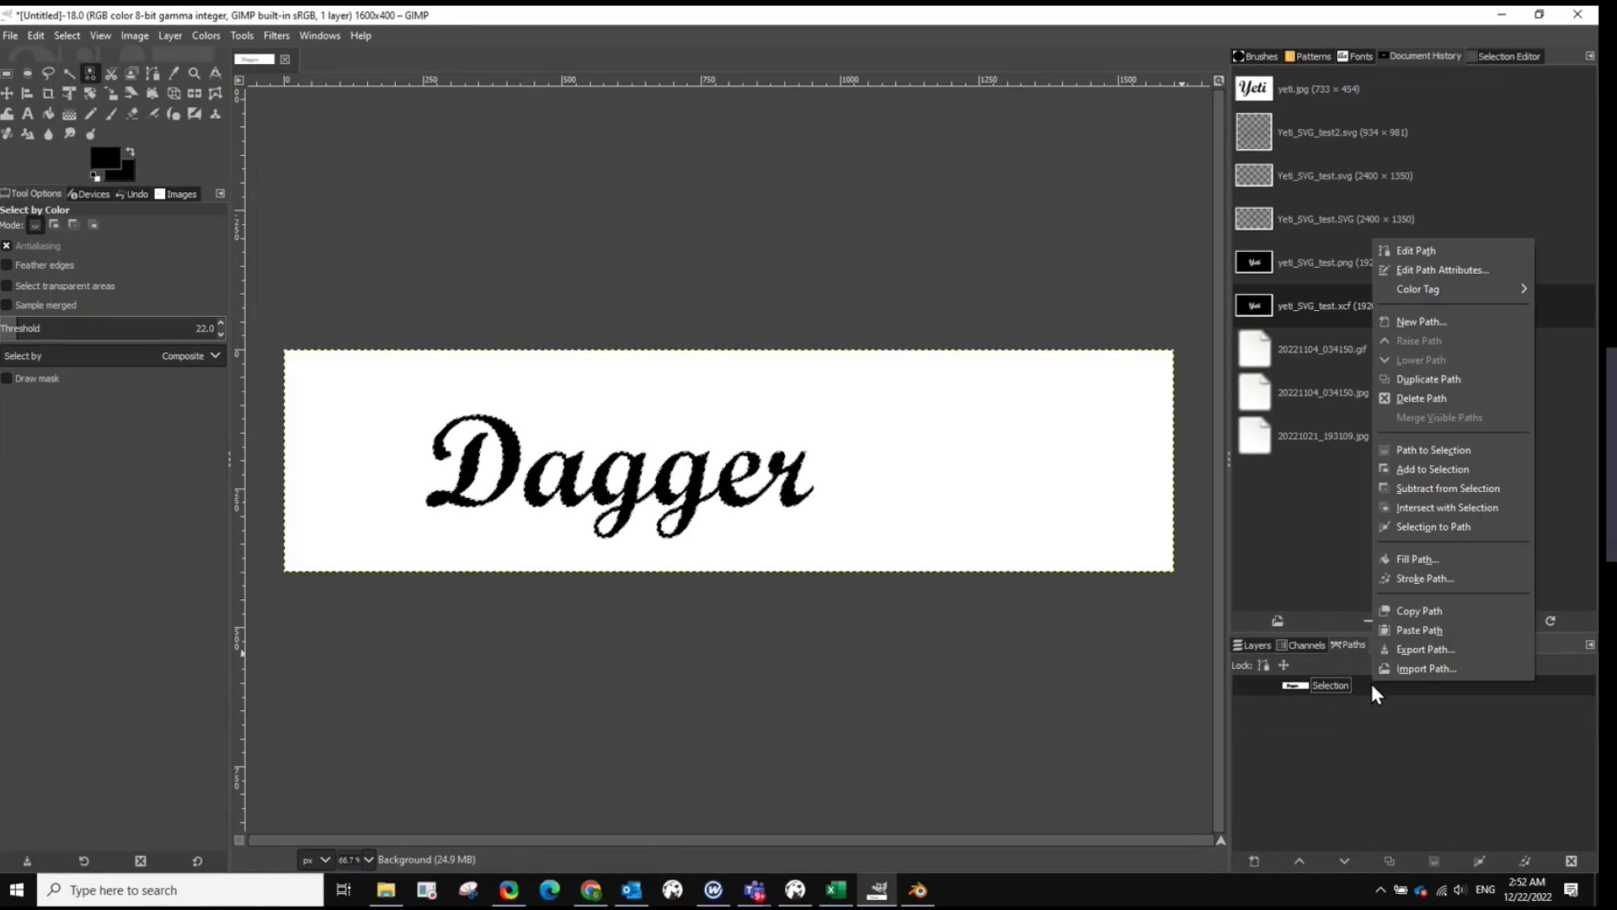
# Step: Export the Selection path as dagger.svg
pyautogui.click(1406, 648)
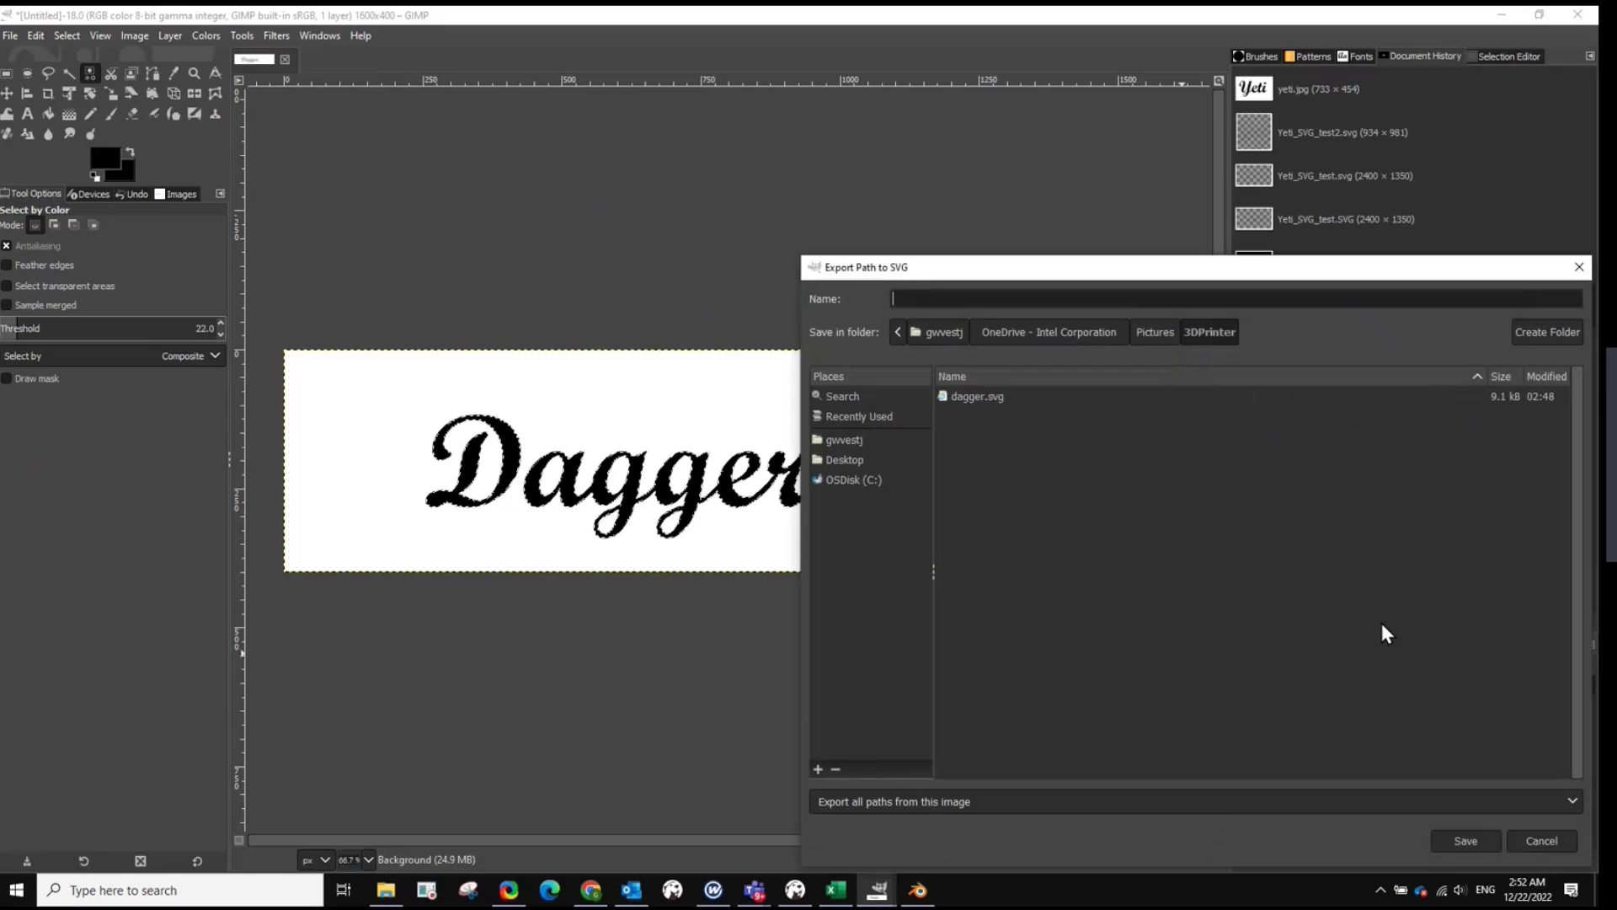
pyautogui.click(979, 398)
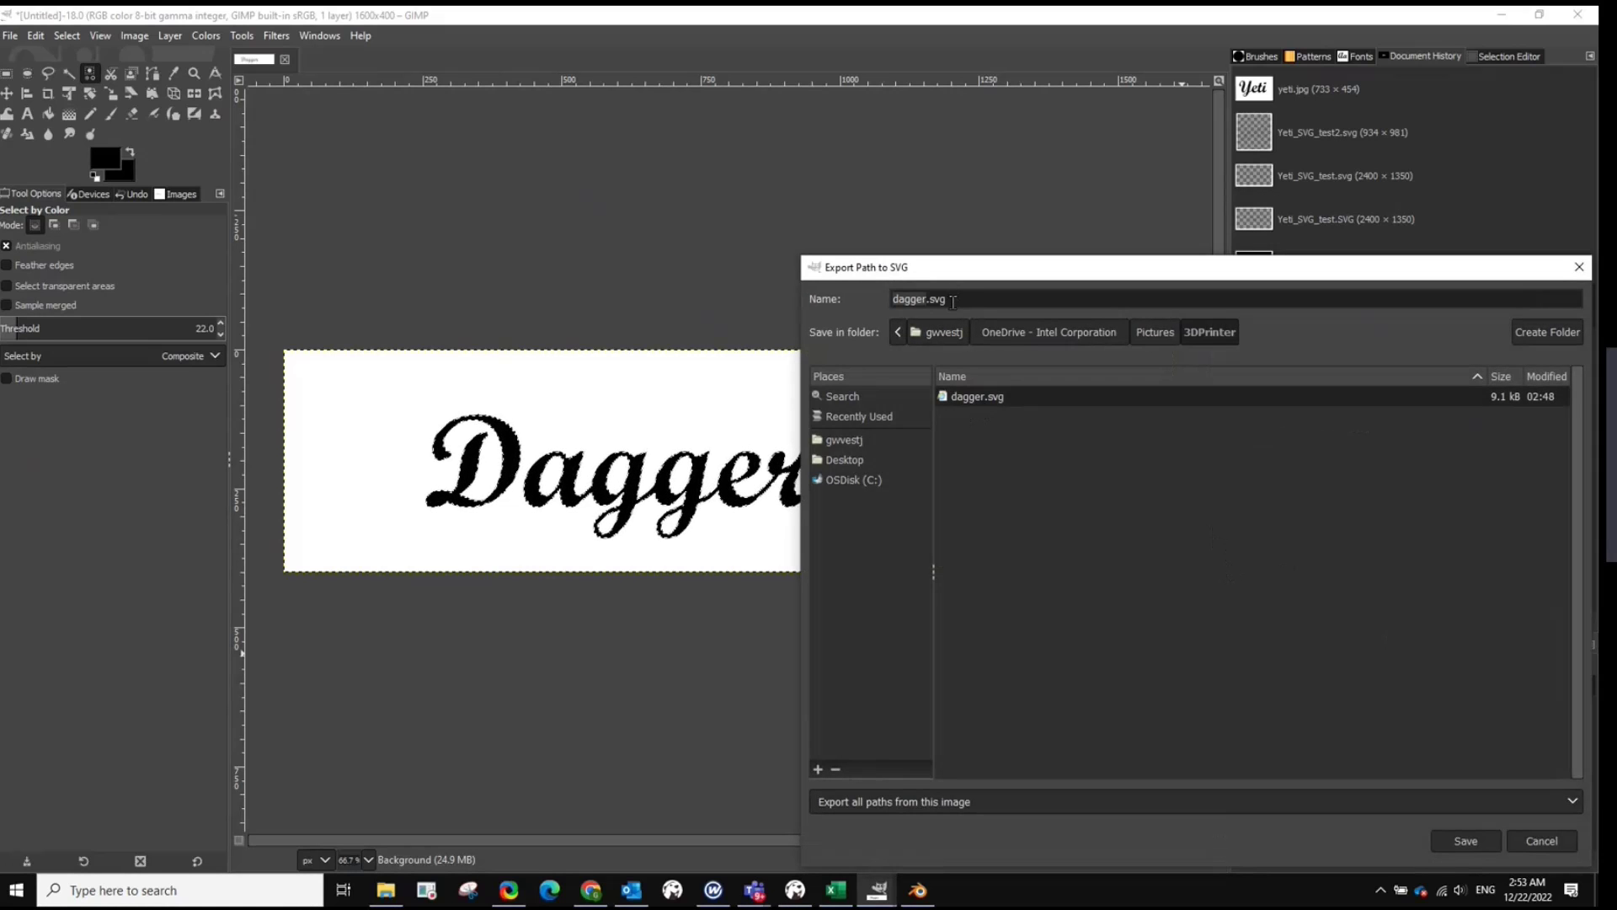
pyautogui.press('BackSpace')
pyautogui.press('BackSpace')
pyautogui.press('BackSpace')
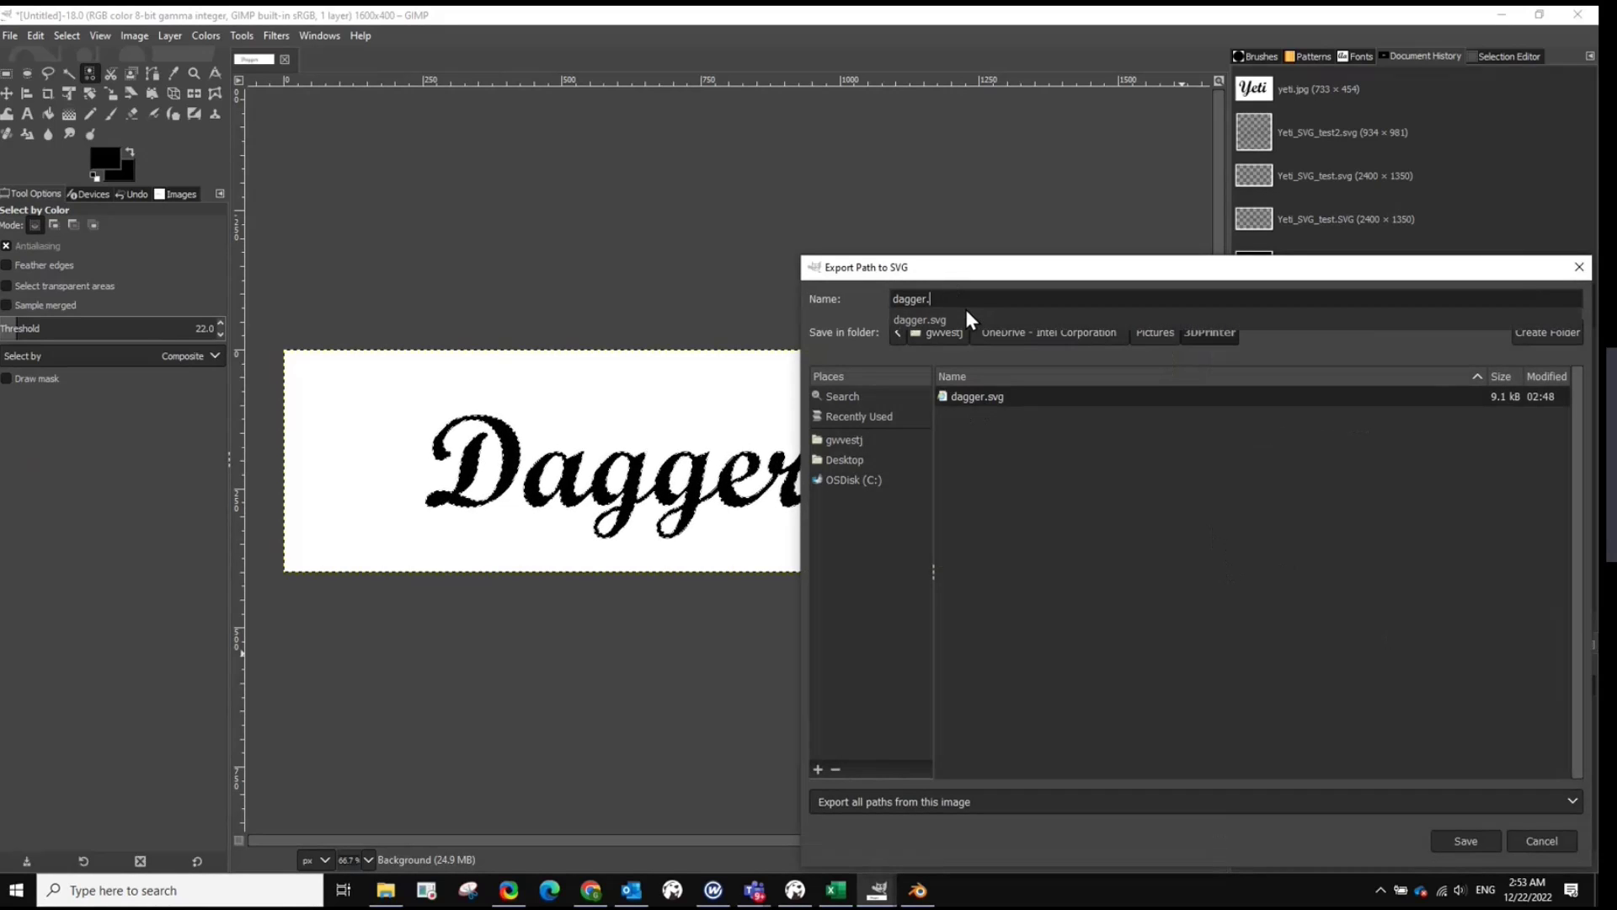
pyautogui.write('sv')
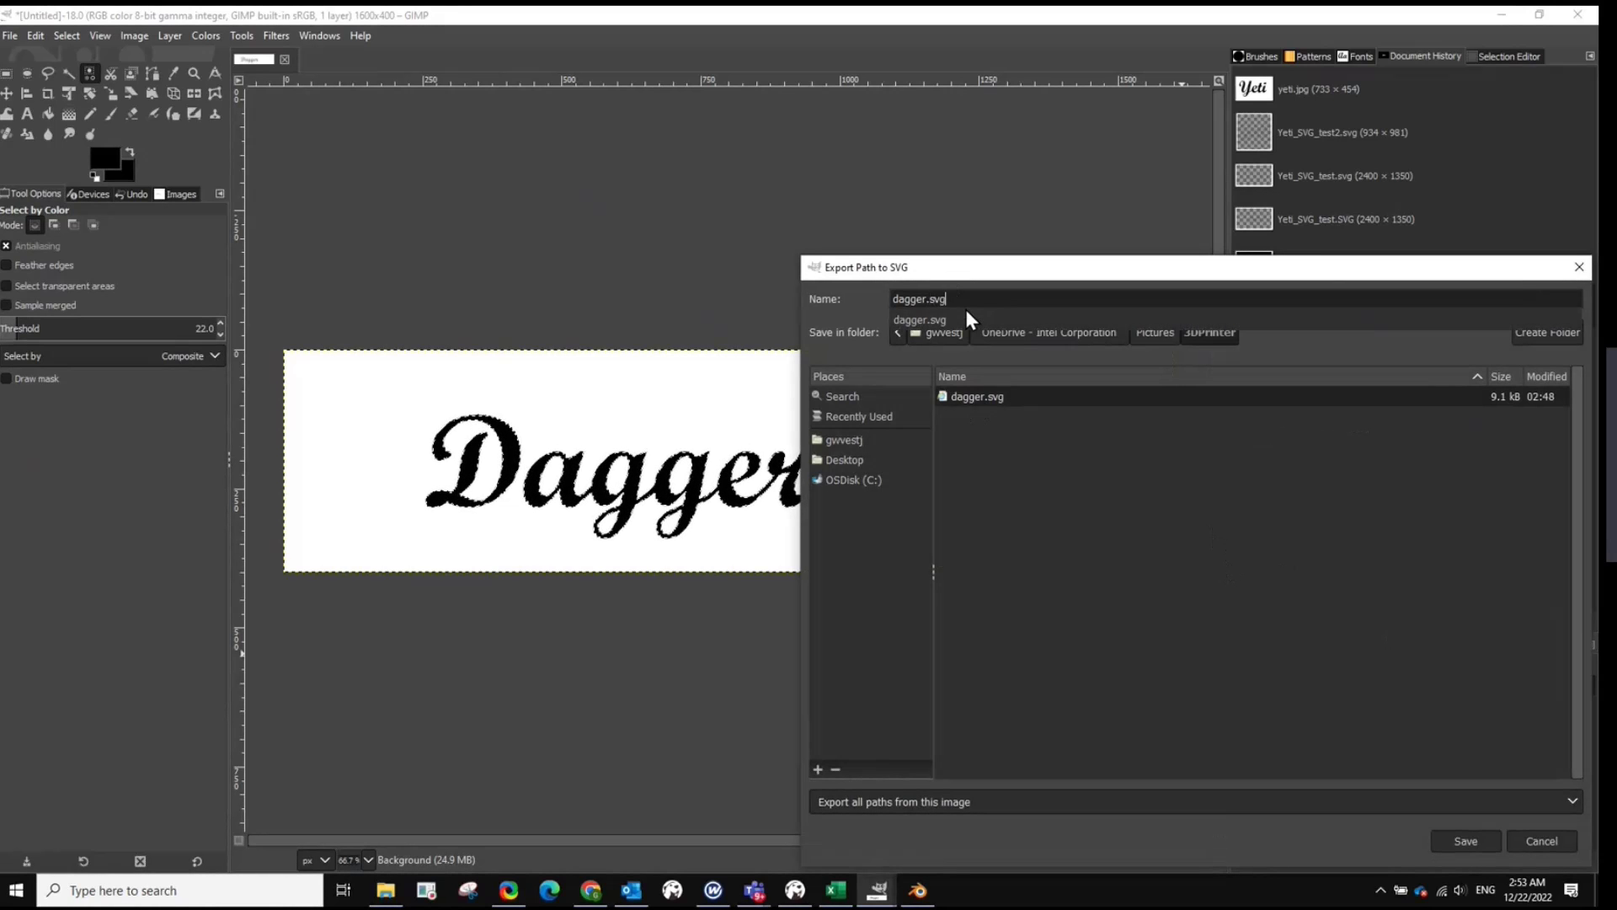
pyautogui.write('g')
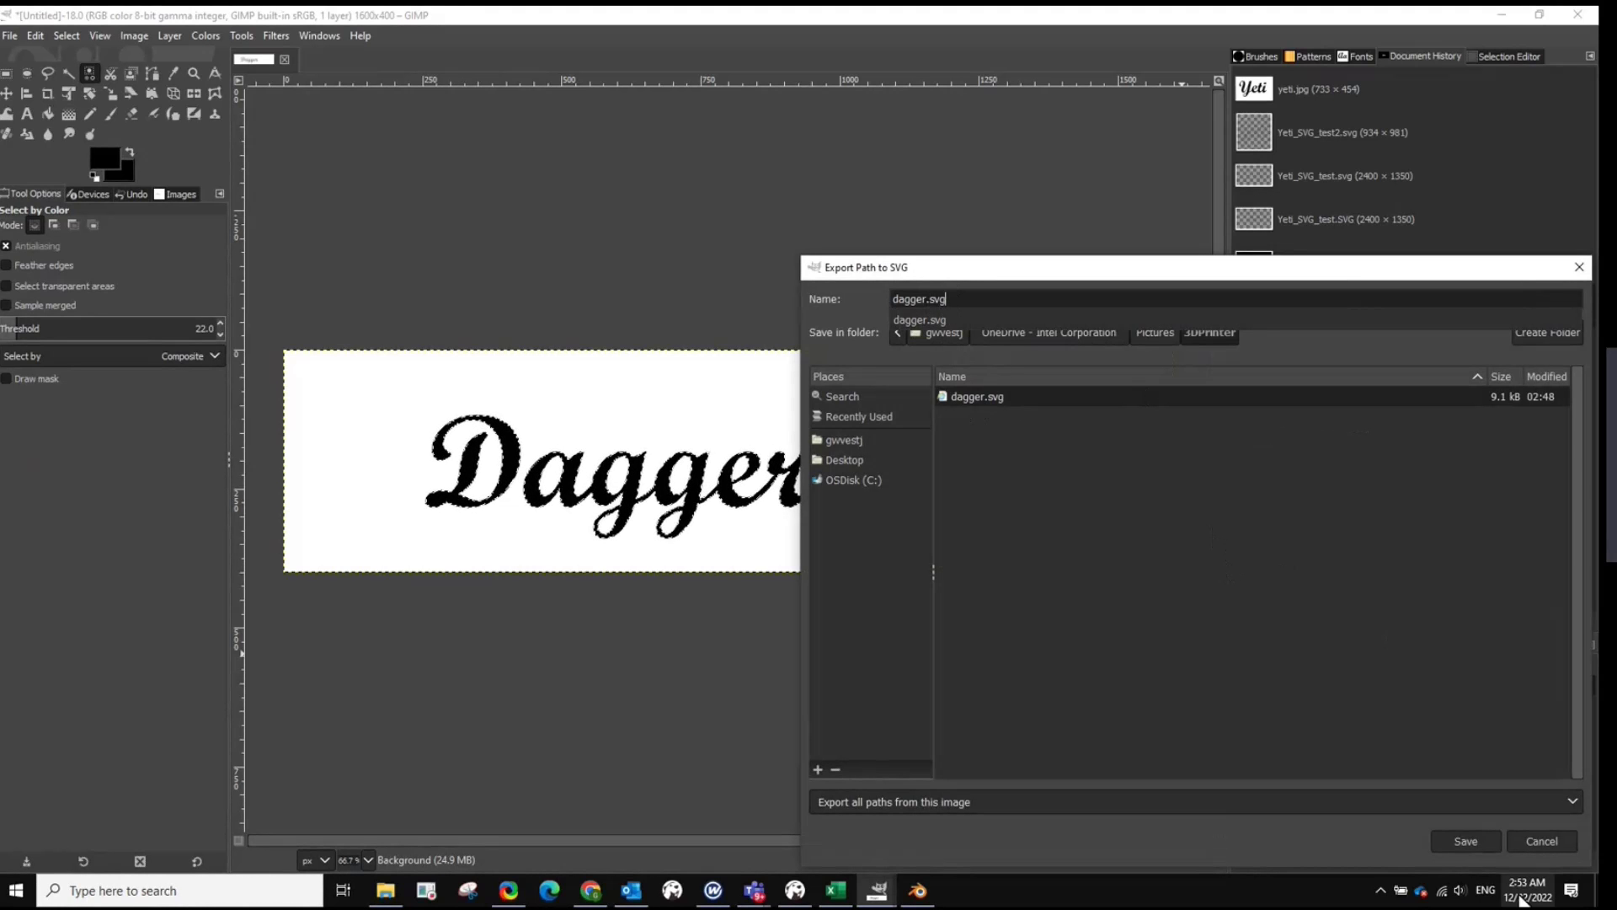
pyautogui.click(1468, 841)
# Step: Confirm replacing the existing dagger.svg, then switch over to Blender
pyautogui.click(1256, 642)
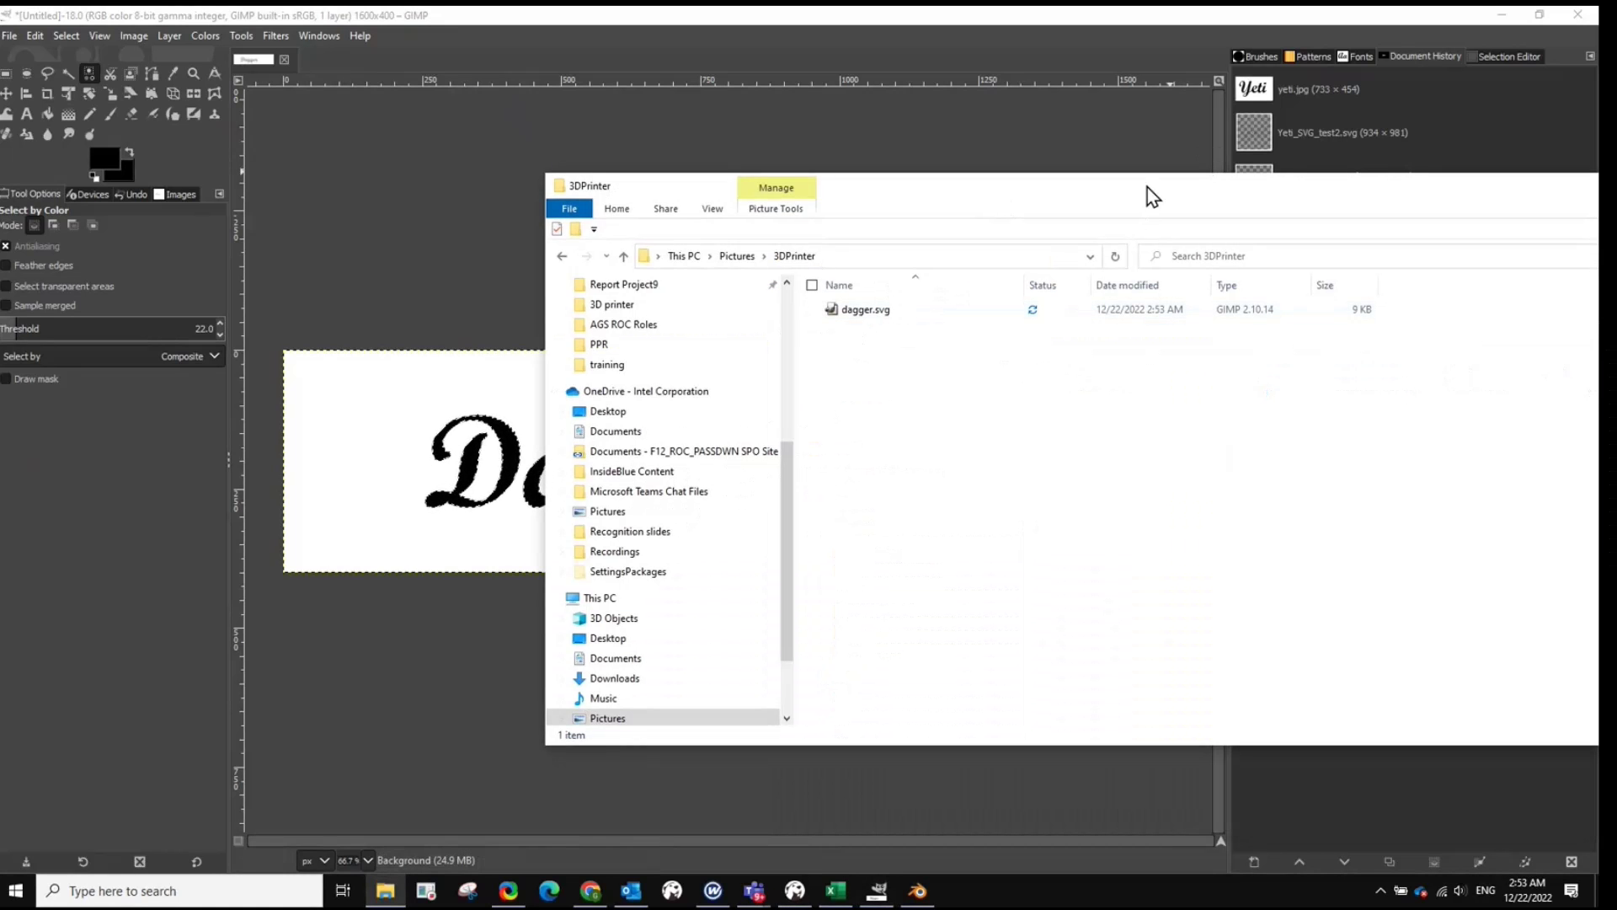
pyautogui.click(918, 890)
pyautogui.click(918, 895)
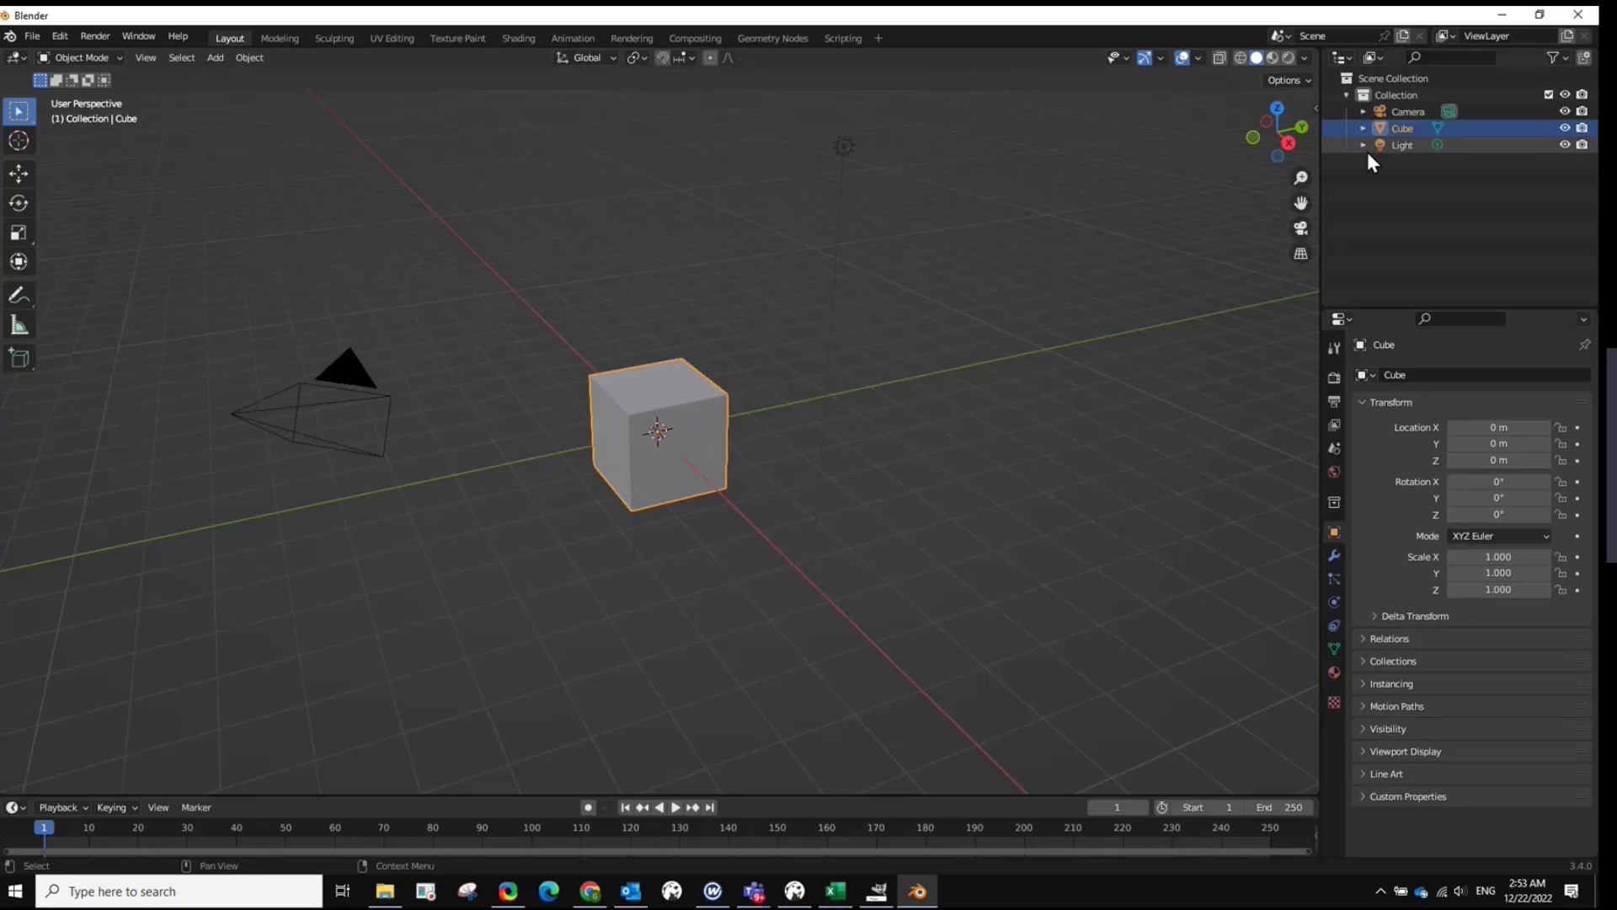
# Step: Delete the default Cube and switch to Top Orthographic view
pyautogui.press('Delete')
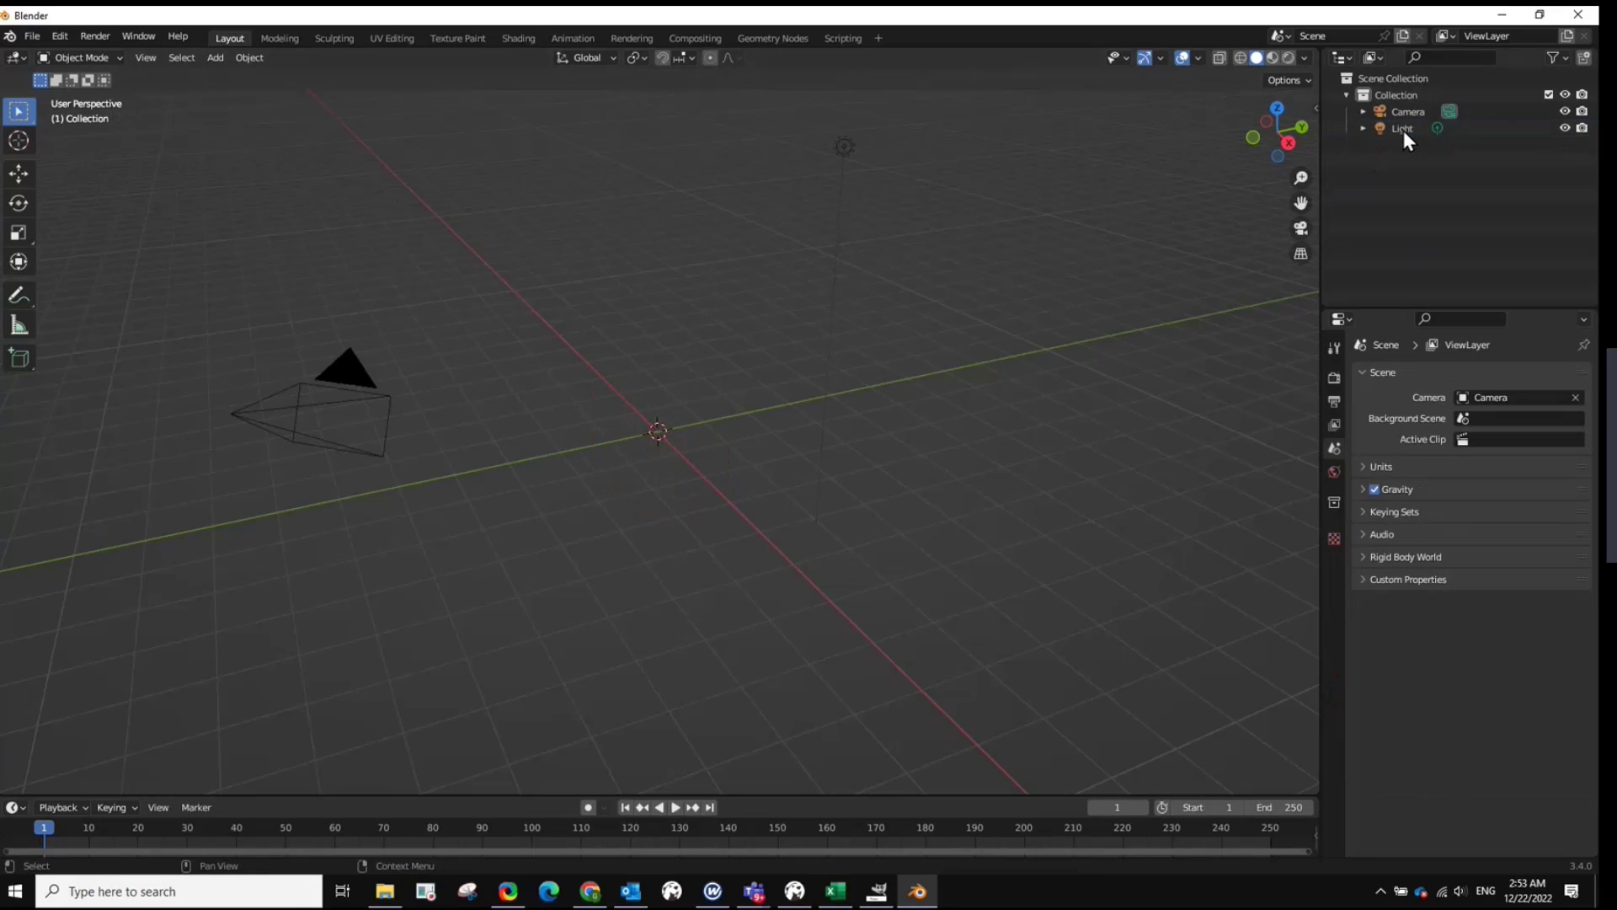
pyautogui.click(1278, 108)
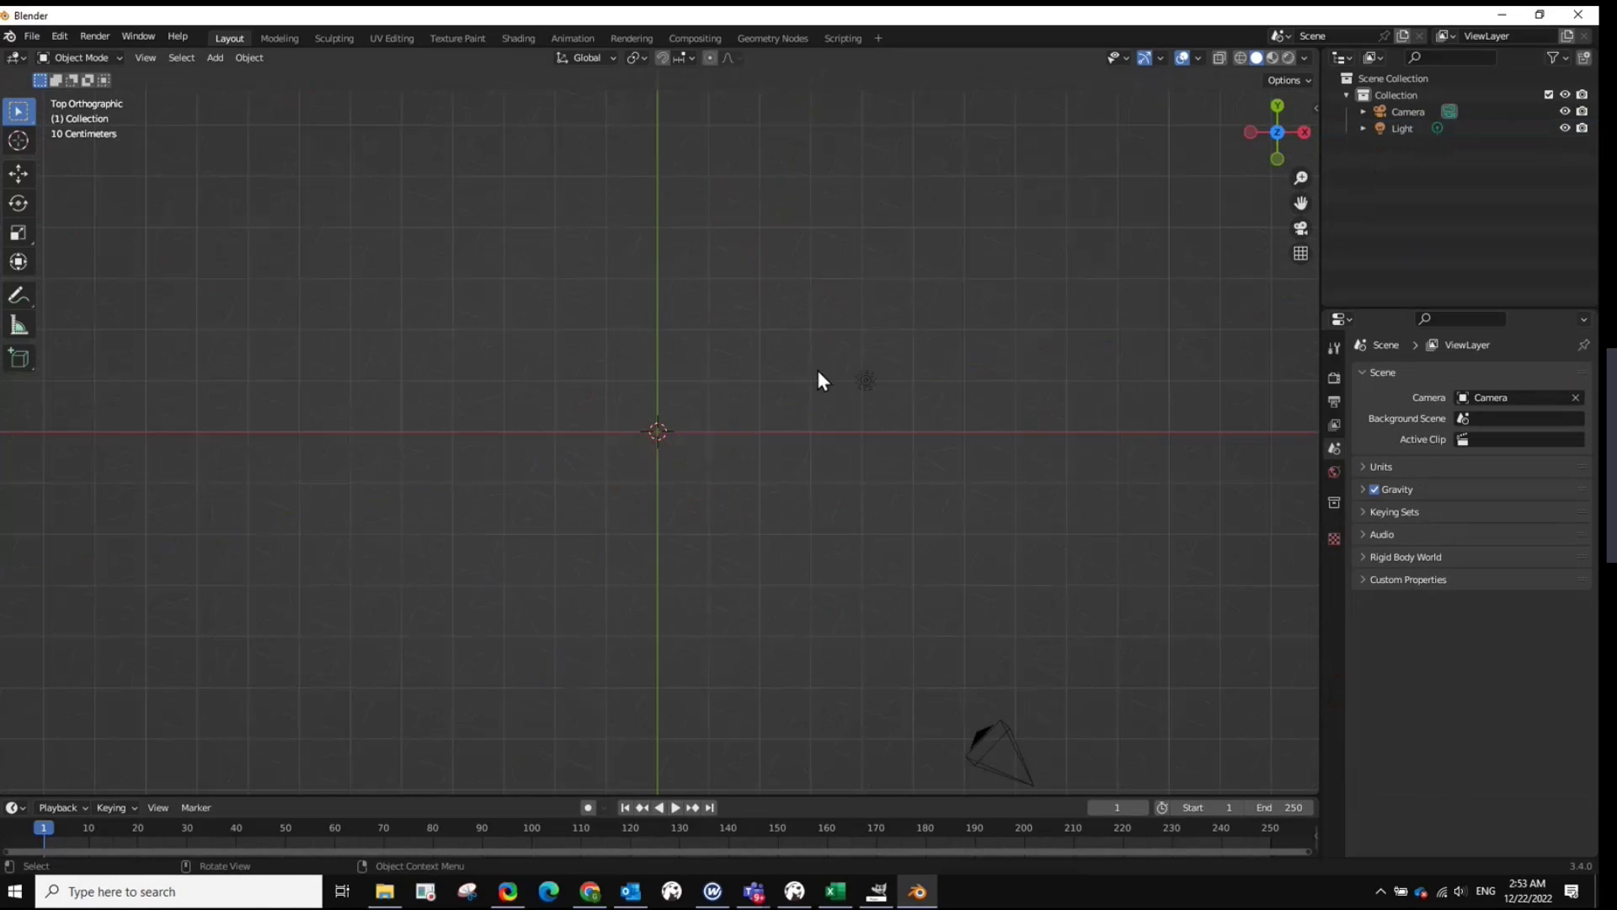
# Step: Import dagger.svg from Pictures > 3DPrinter as Scalable Vector Graphics
pyautogui.click(33, 39)
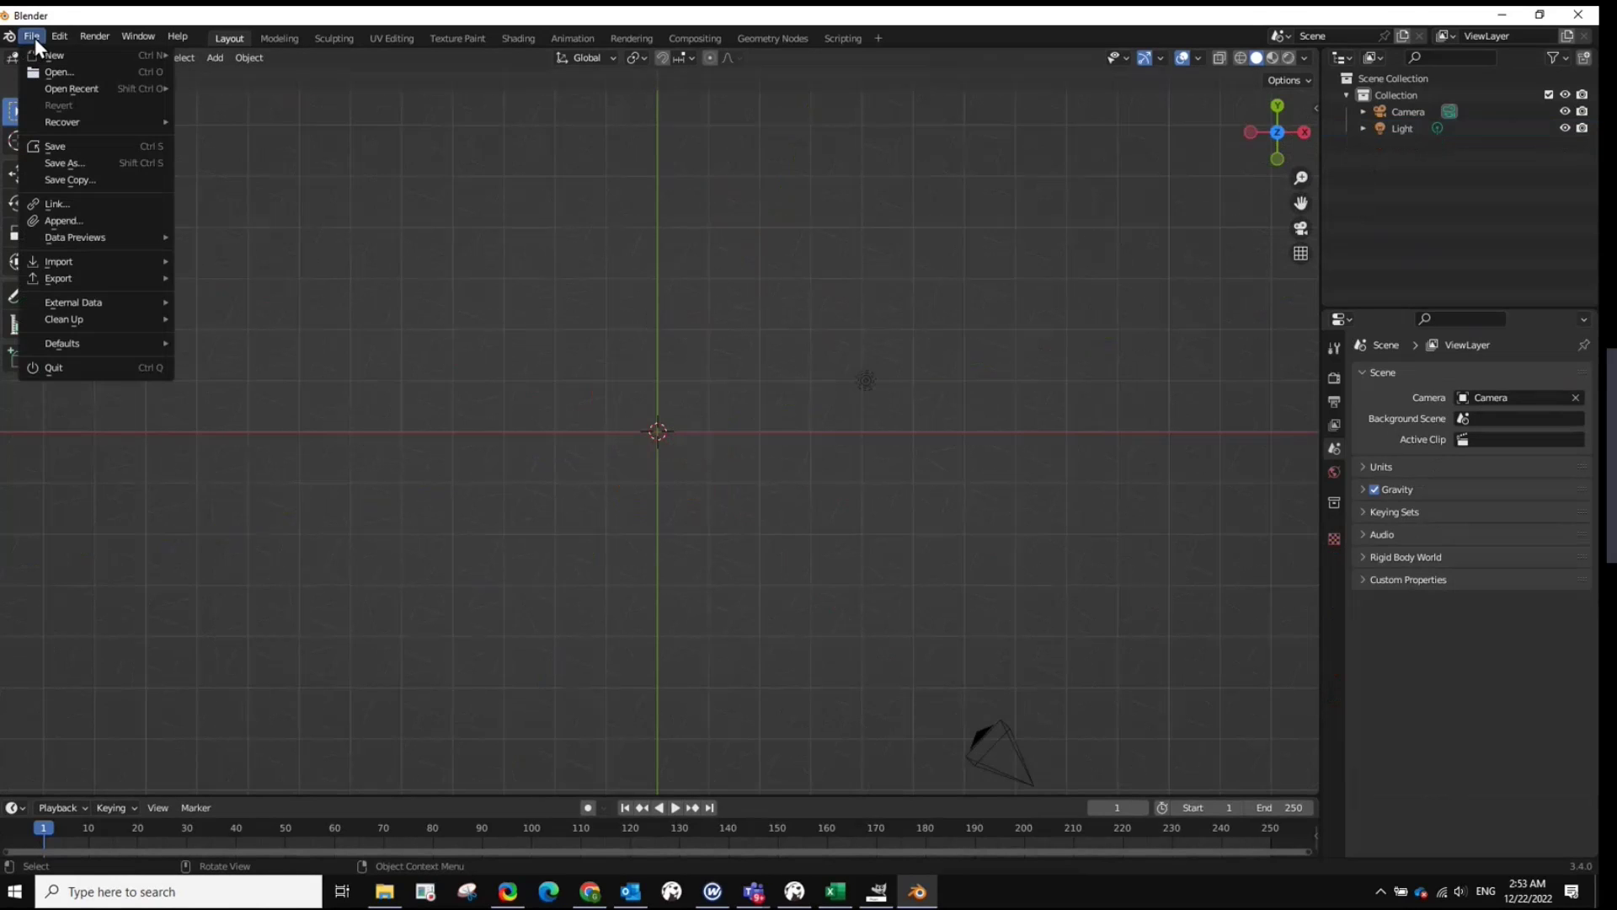
pyautogui.moveTo(63, 258)
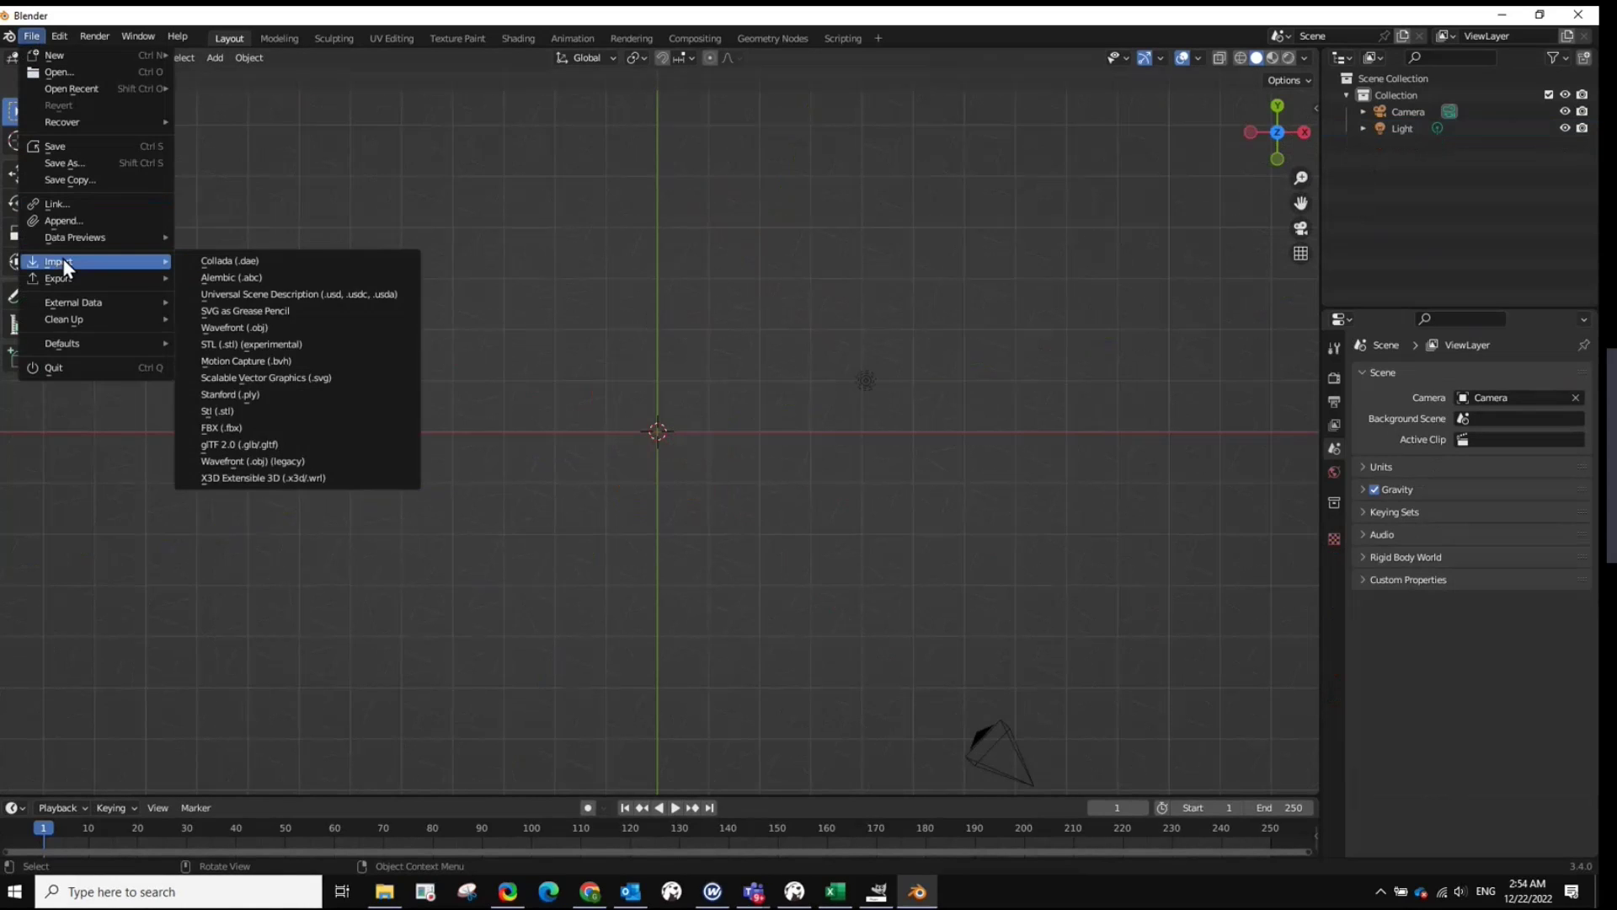
pyautogui.click(316, 378)
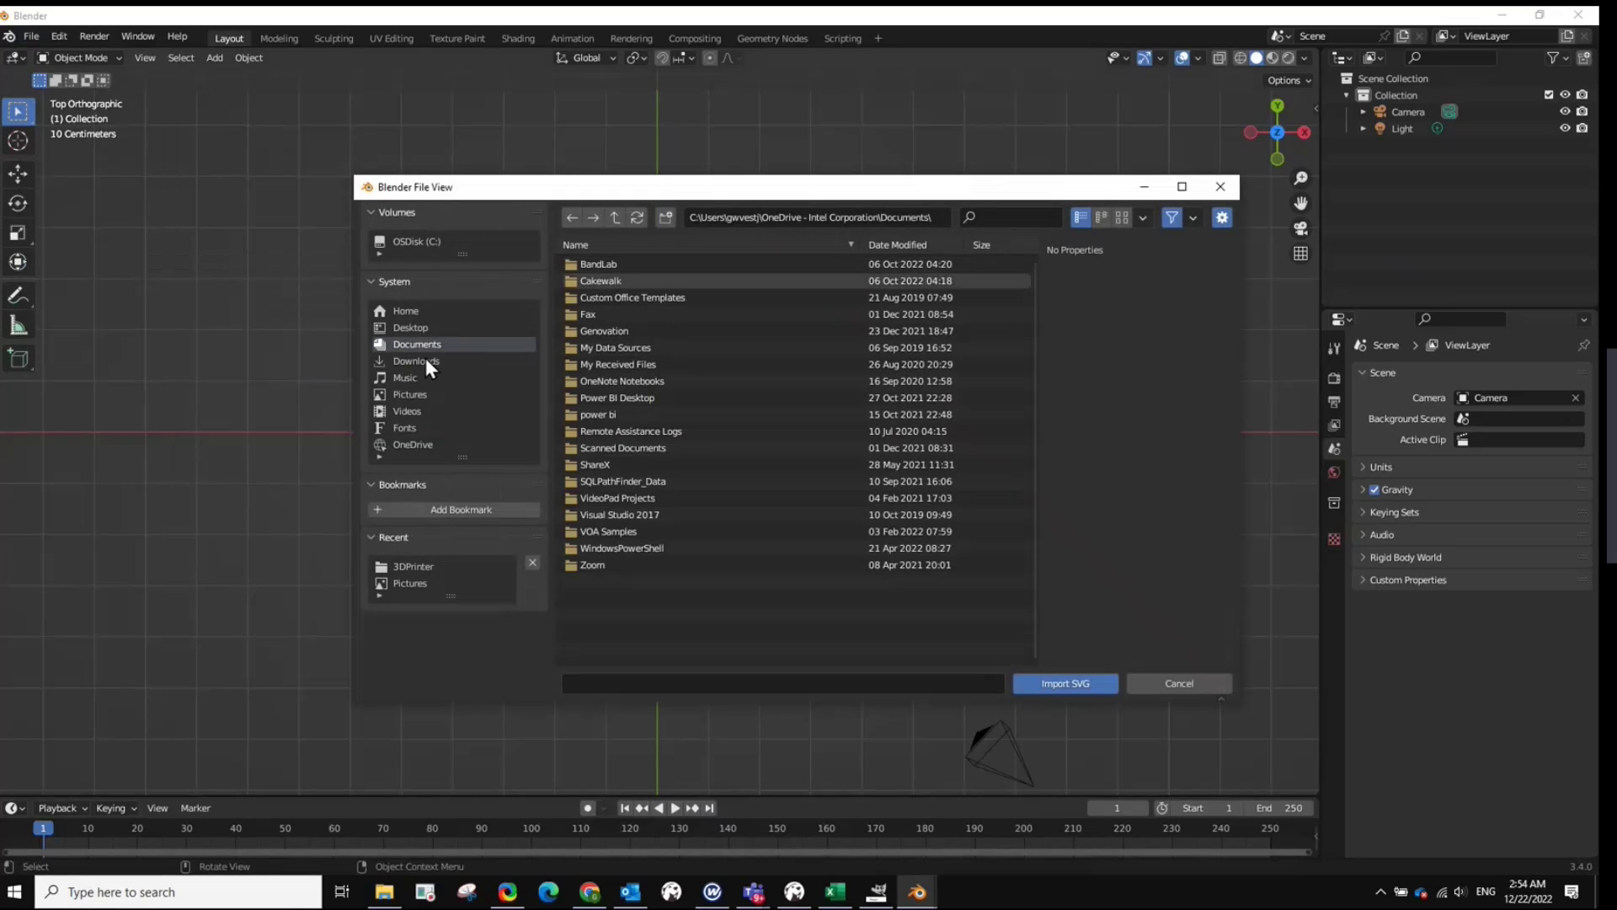
pyautogui.click(413, 394)
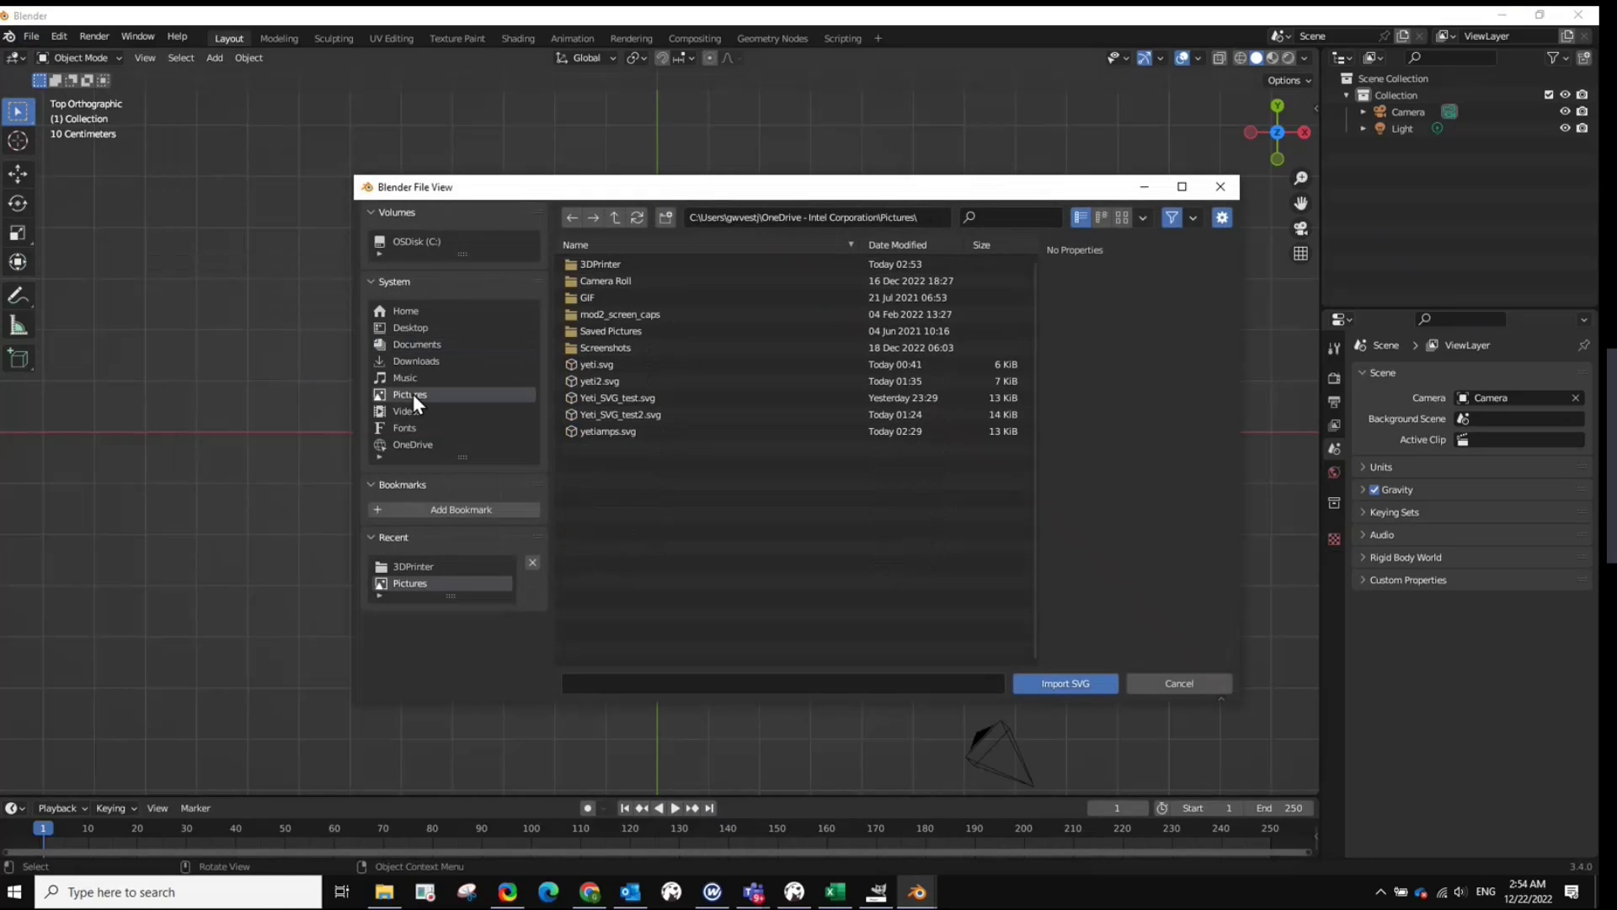
pyautogui.click(603, 266)
pyautogui.click(603, 266)
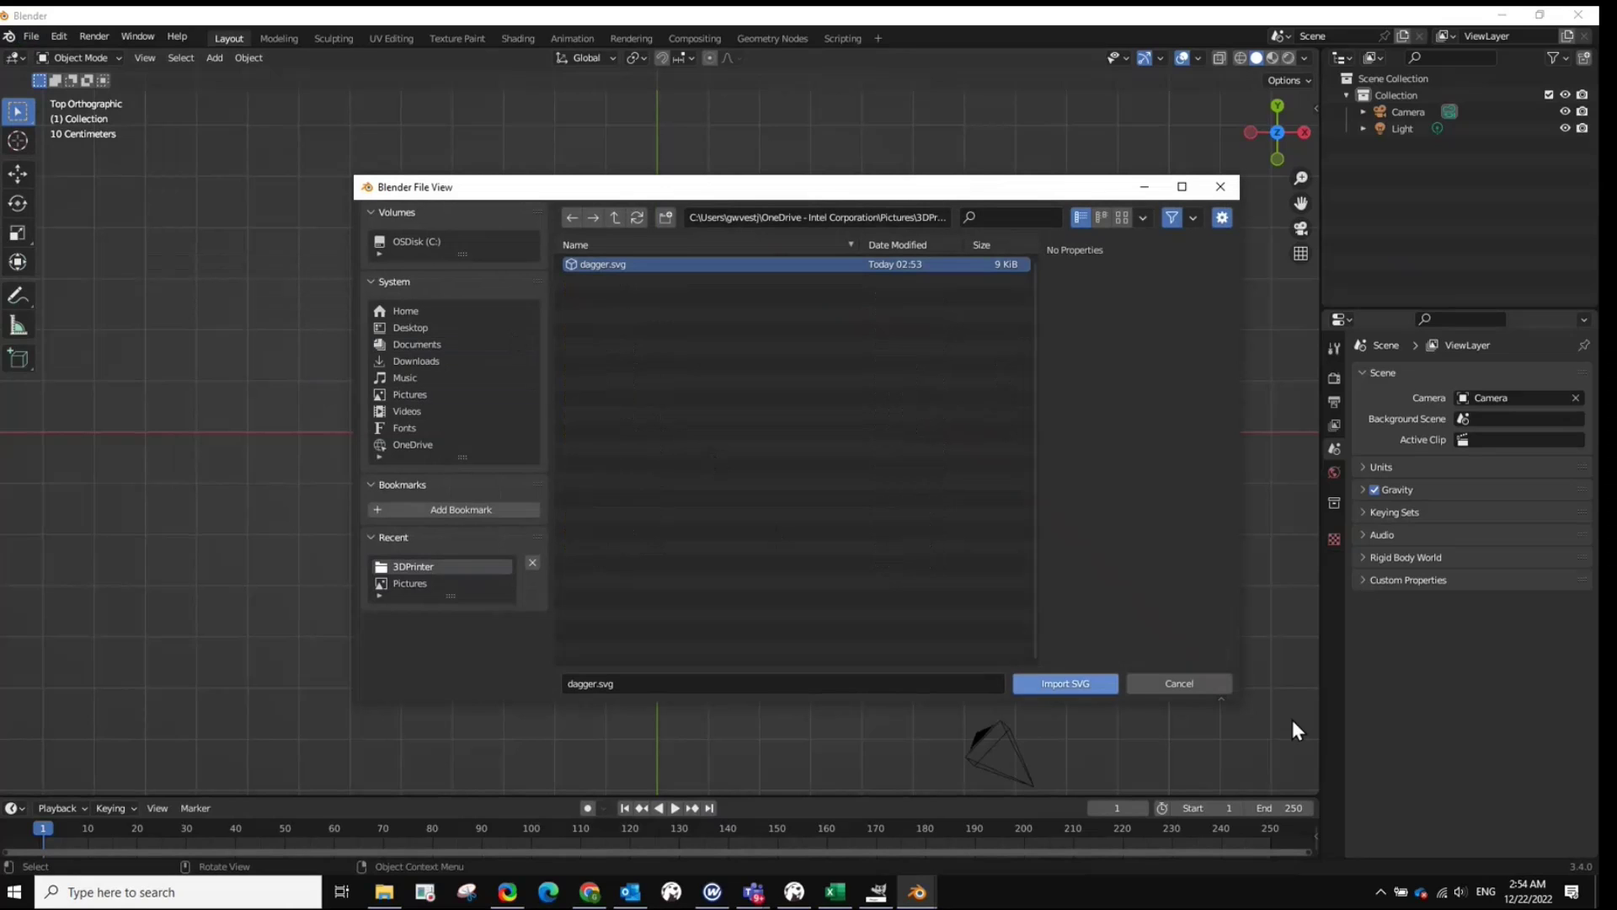
pyautogui.click(1083, 684)
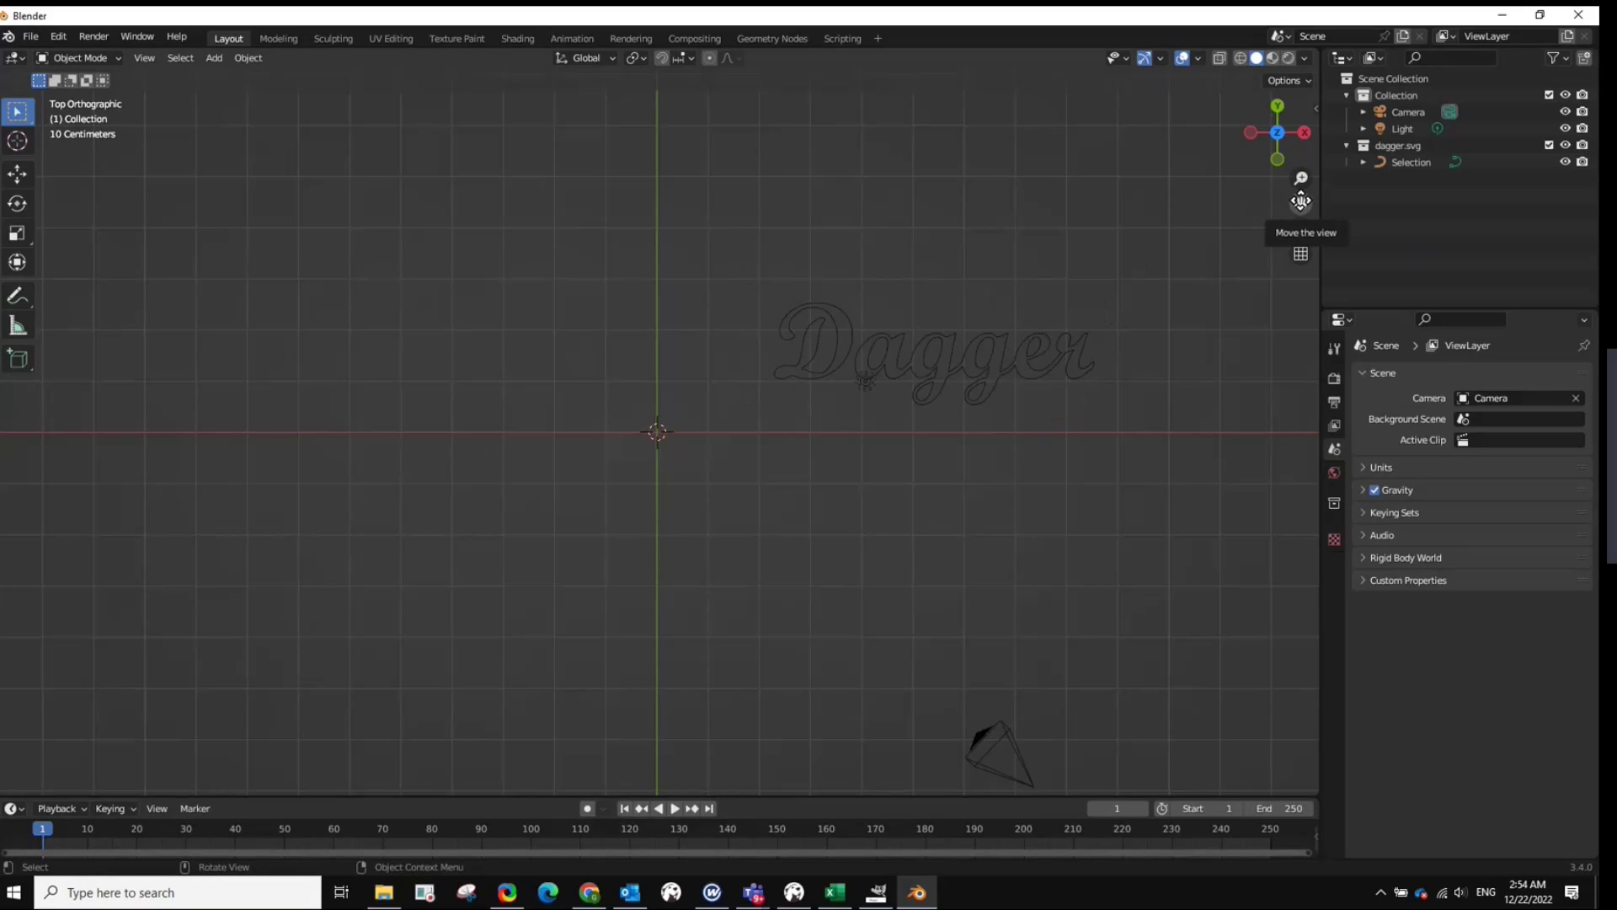
# Step: Pan the view and select the imported Dagger curve
pyautogui.moveTo(1301, 202); pyautogui.dragTo(1048, 325)
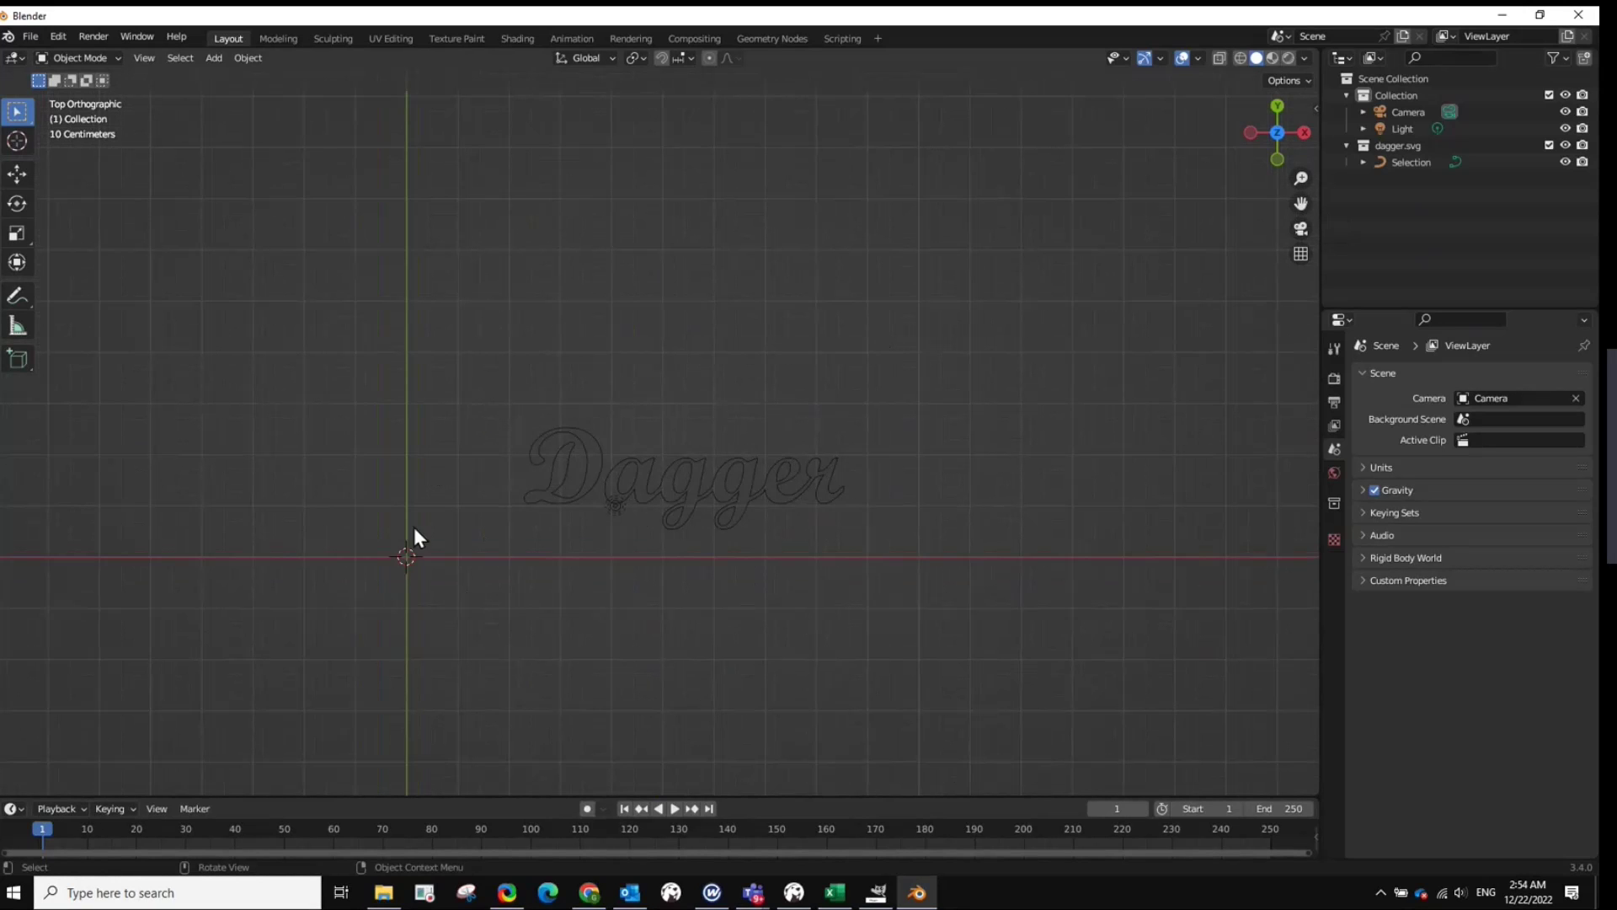
pyautogui.click(593, 453)
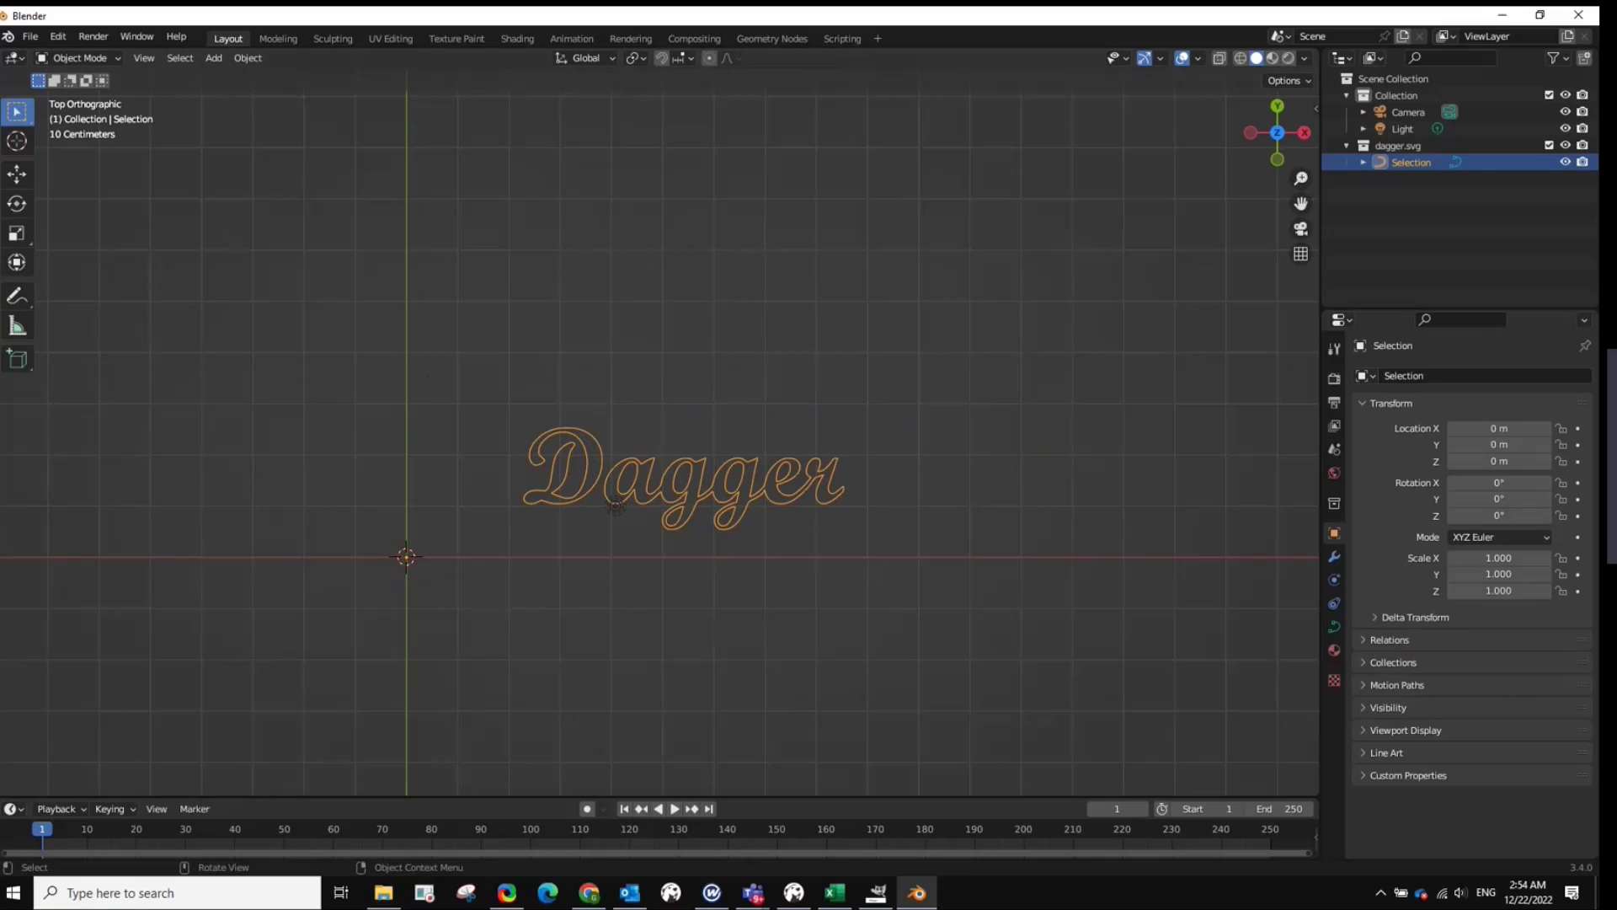
pyautogui.click(16, 233)
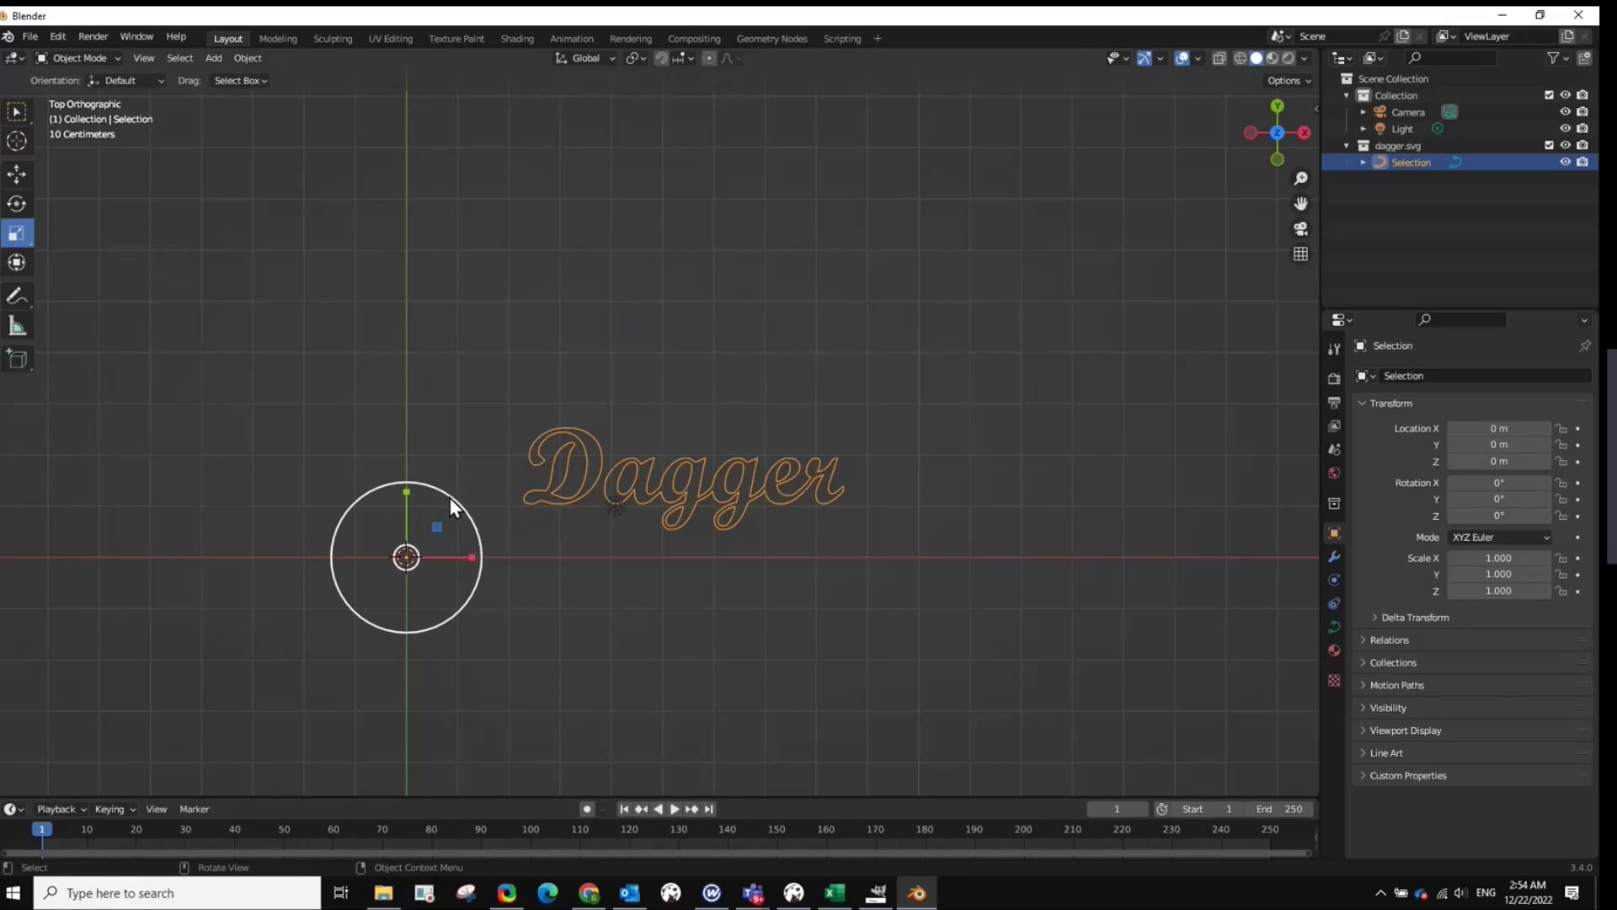
# Step: Scale the Dagger curve uniformly to 2.892 and reframe the view around it
pyautogui.moveTo(452, 503); pyautogui.dragTo(559, 390)
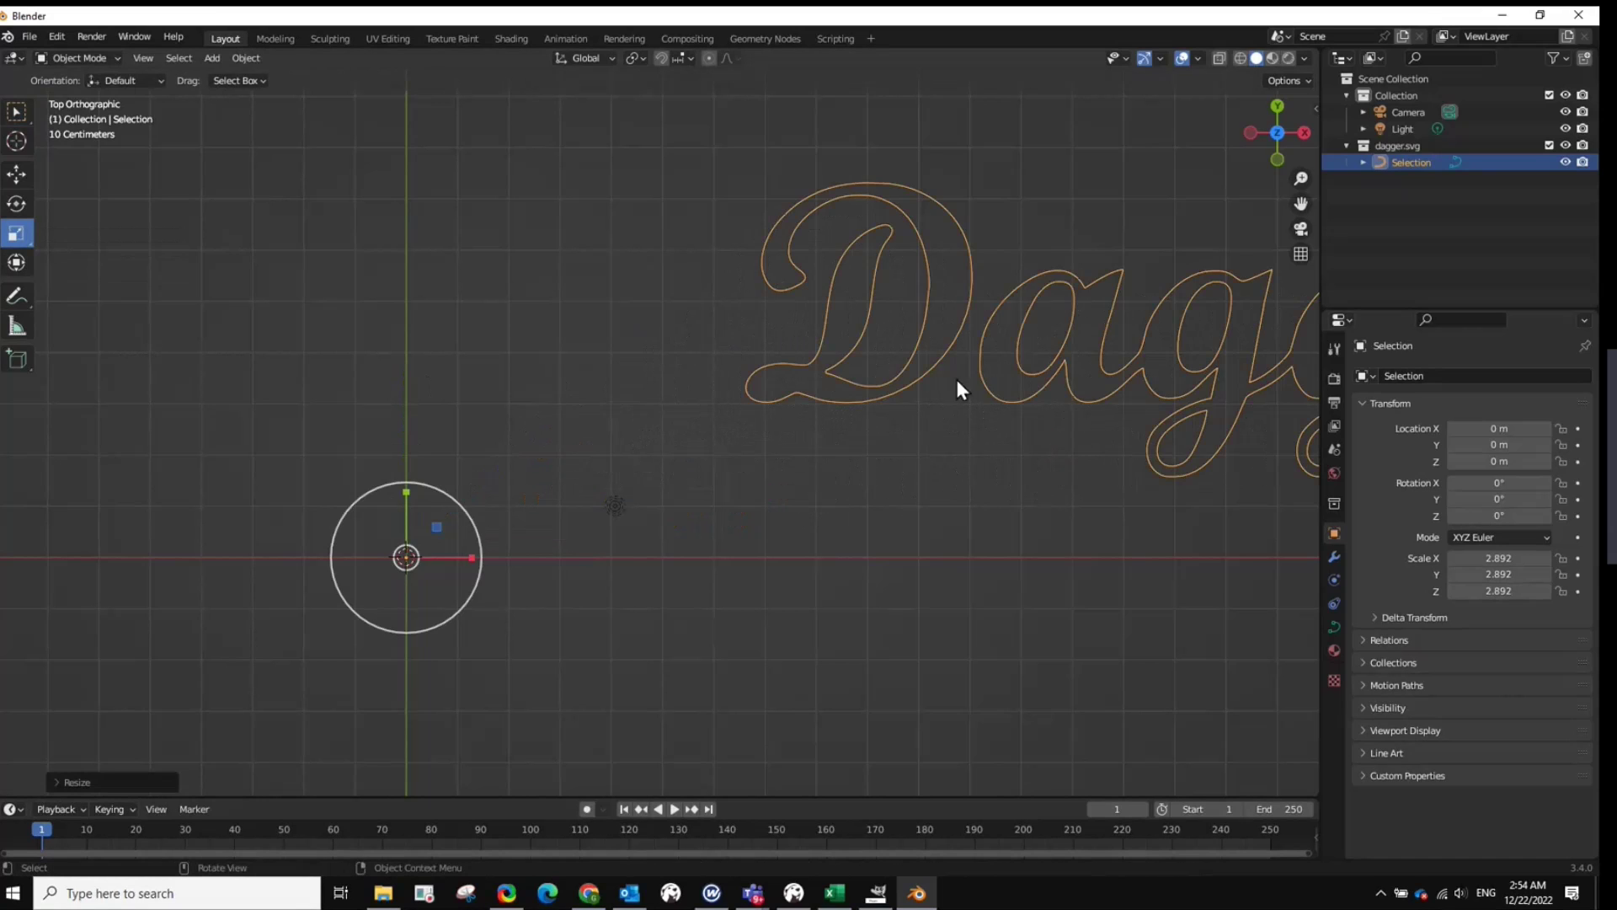
pyautogui.scroll(-4, 959, 435)
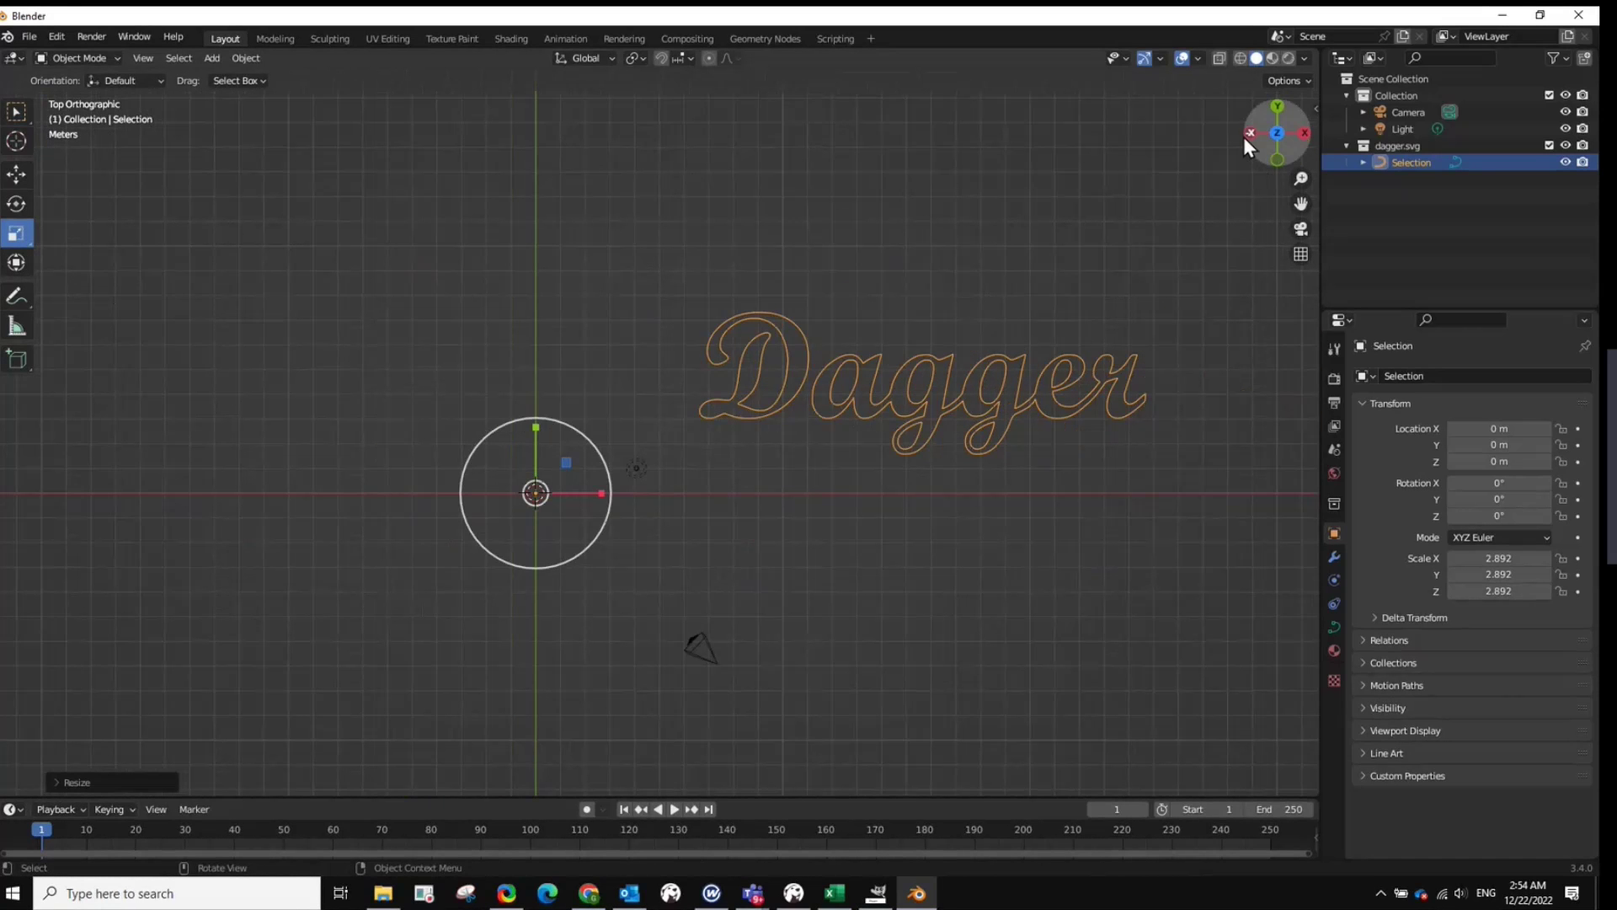
pyautogui.moveTo(1301, 204); pyautogui.dragTo(1196, 252)
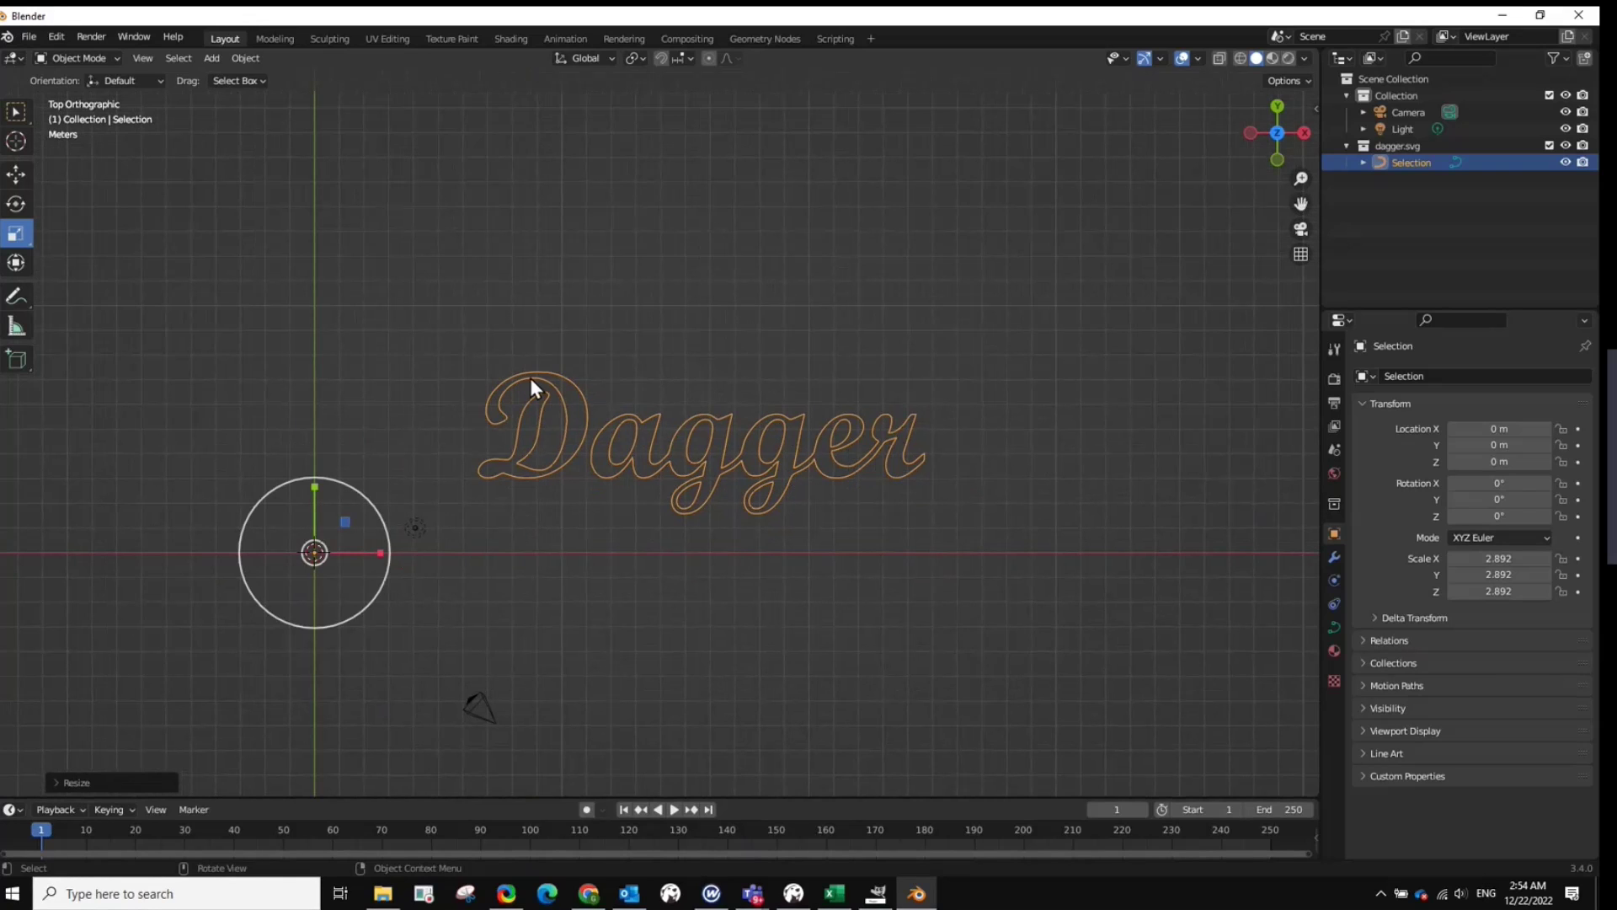
pyautogui.click(1413, 165)
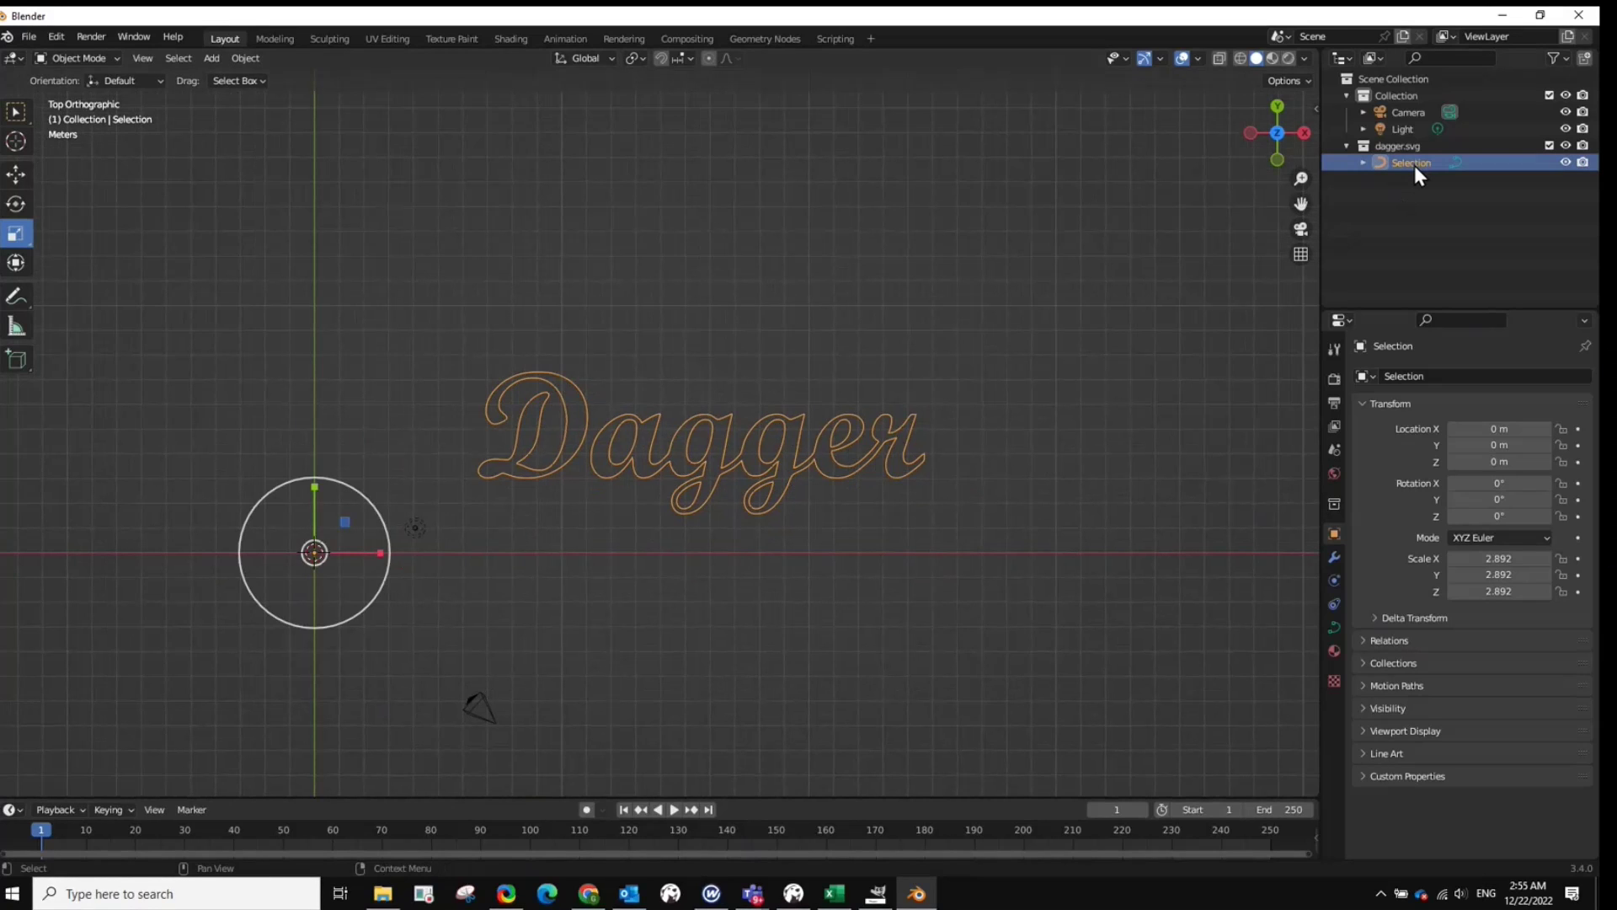
# Step: Set the Dagger curve's Shape to 2D with Fill Mode Both
pyautogui.click(1457, 163)
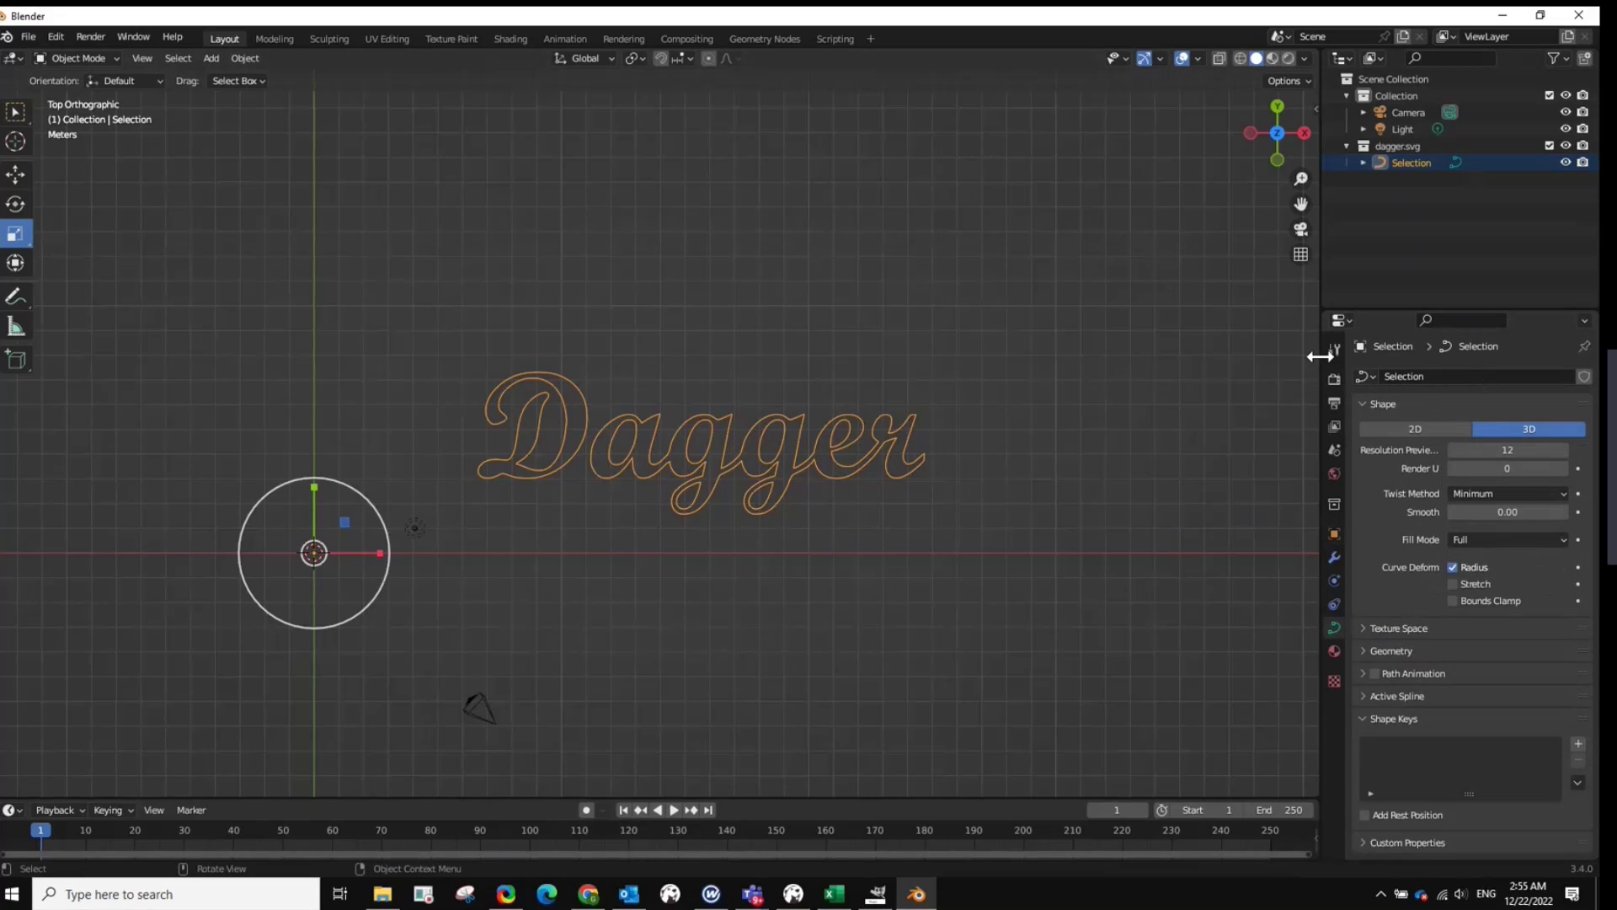
pyautogui.moveTo(1318, 295); pyautogui.dragTo(1255, 295)
pyautogui.click(1369, 429)
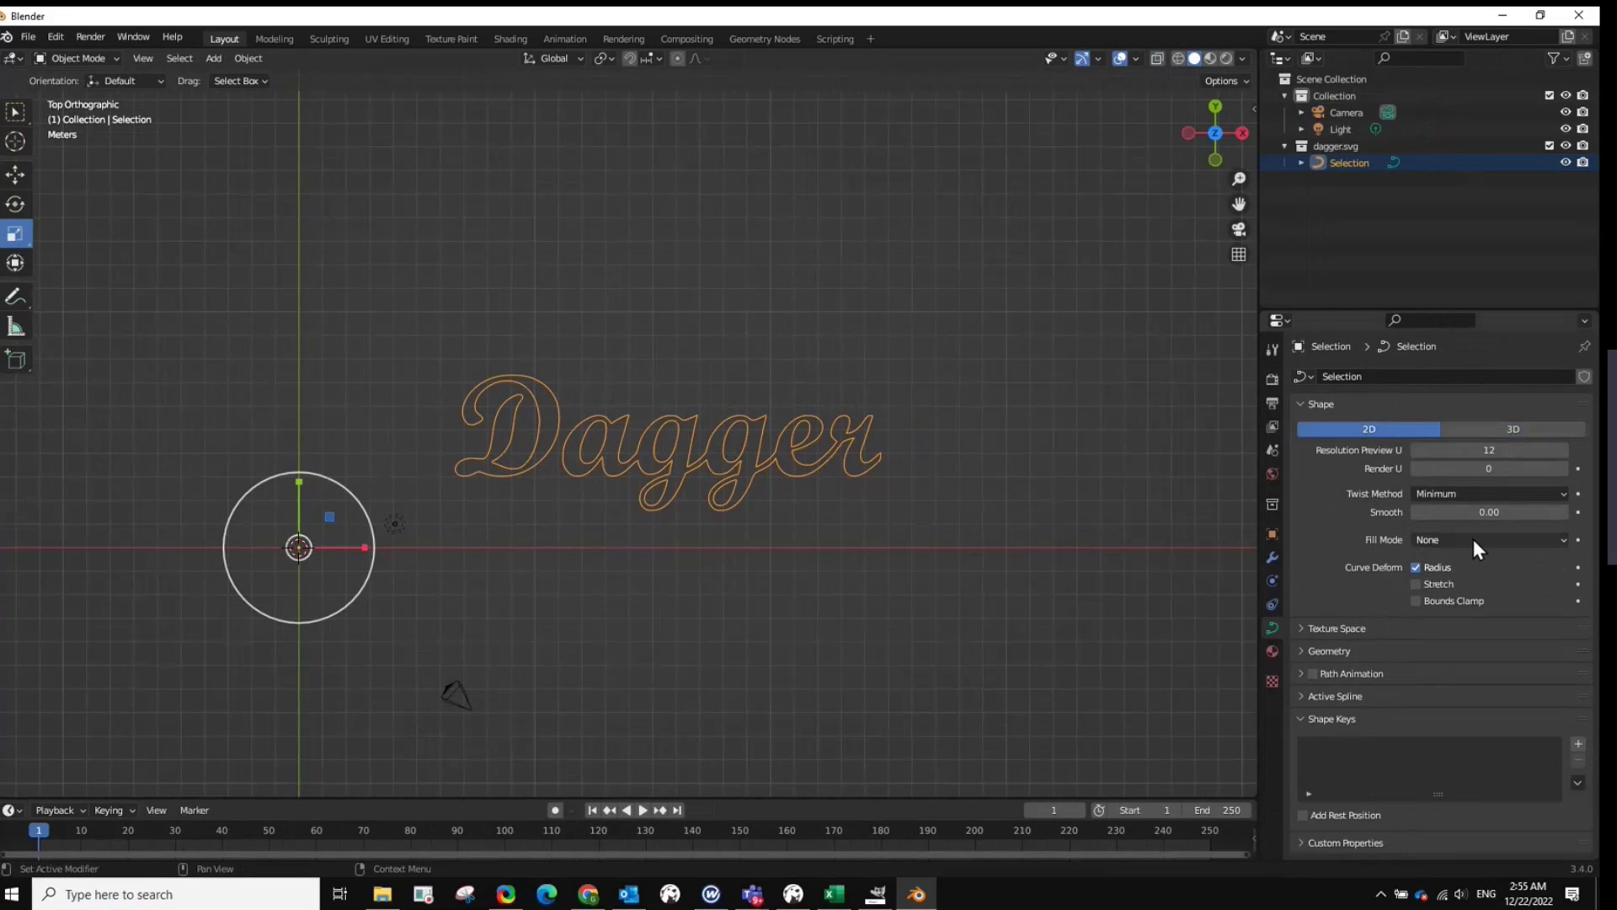
pyautogui.click(1560, 540)
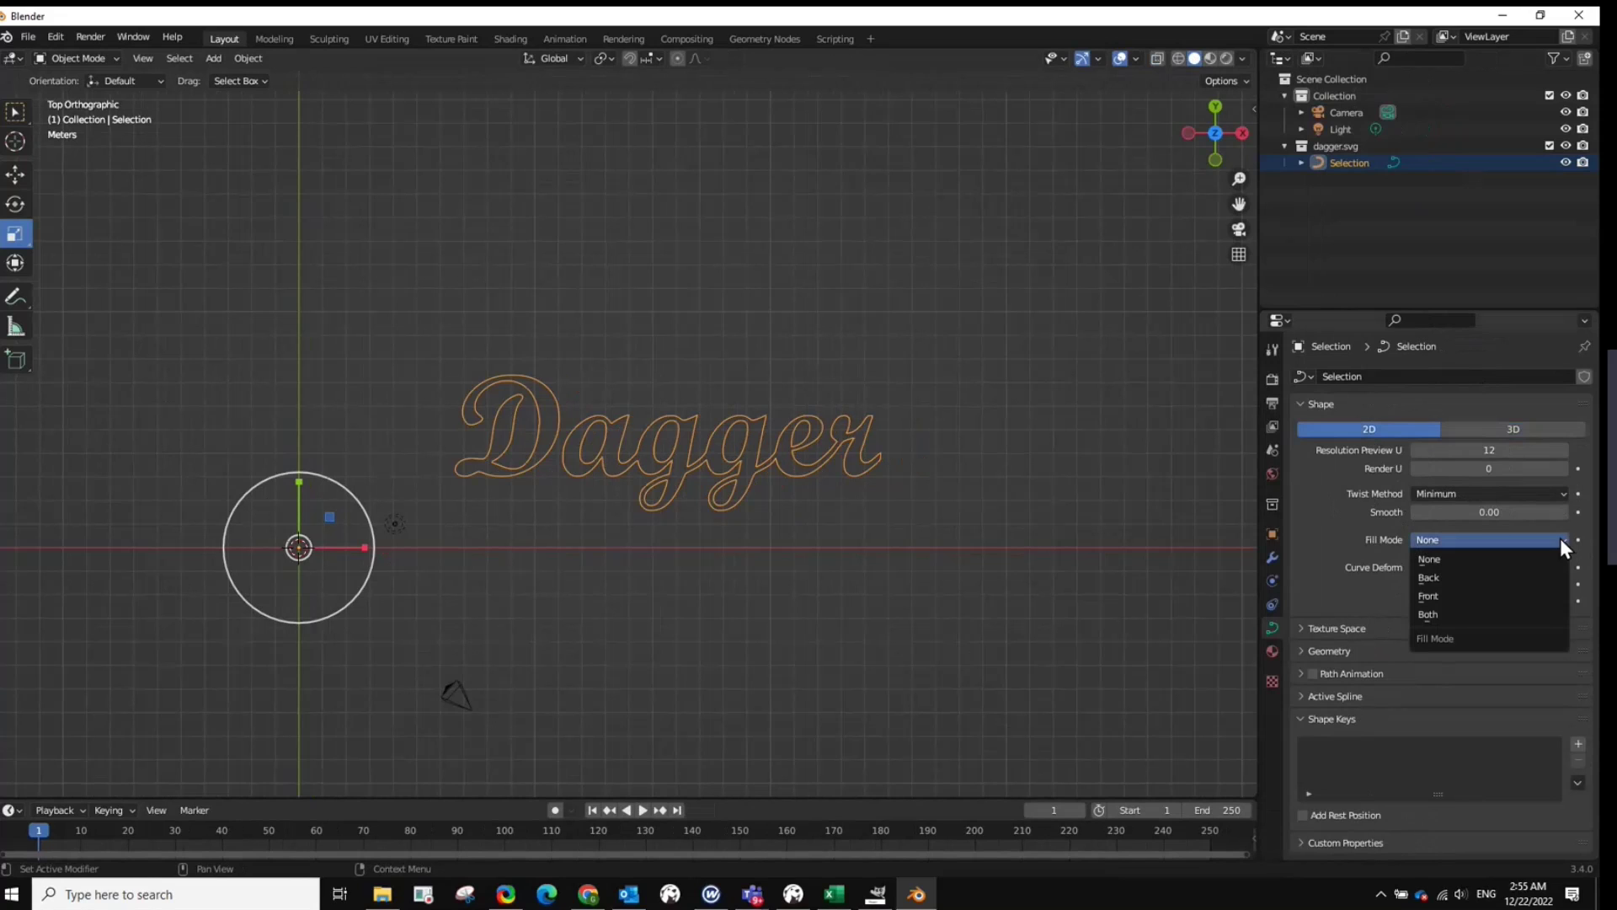
pyautogui.click(1443, 613)
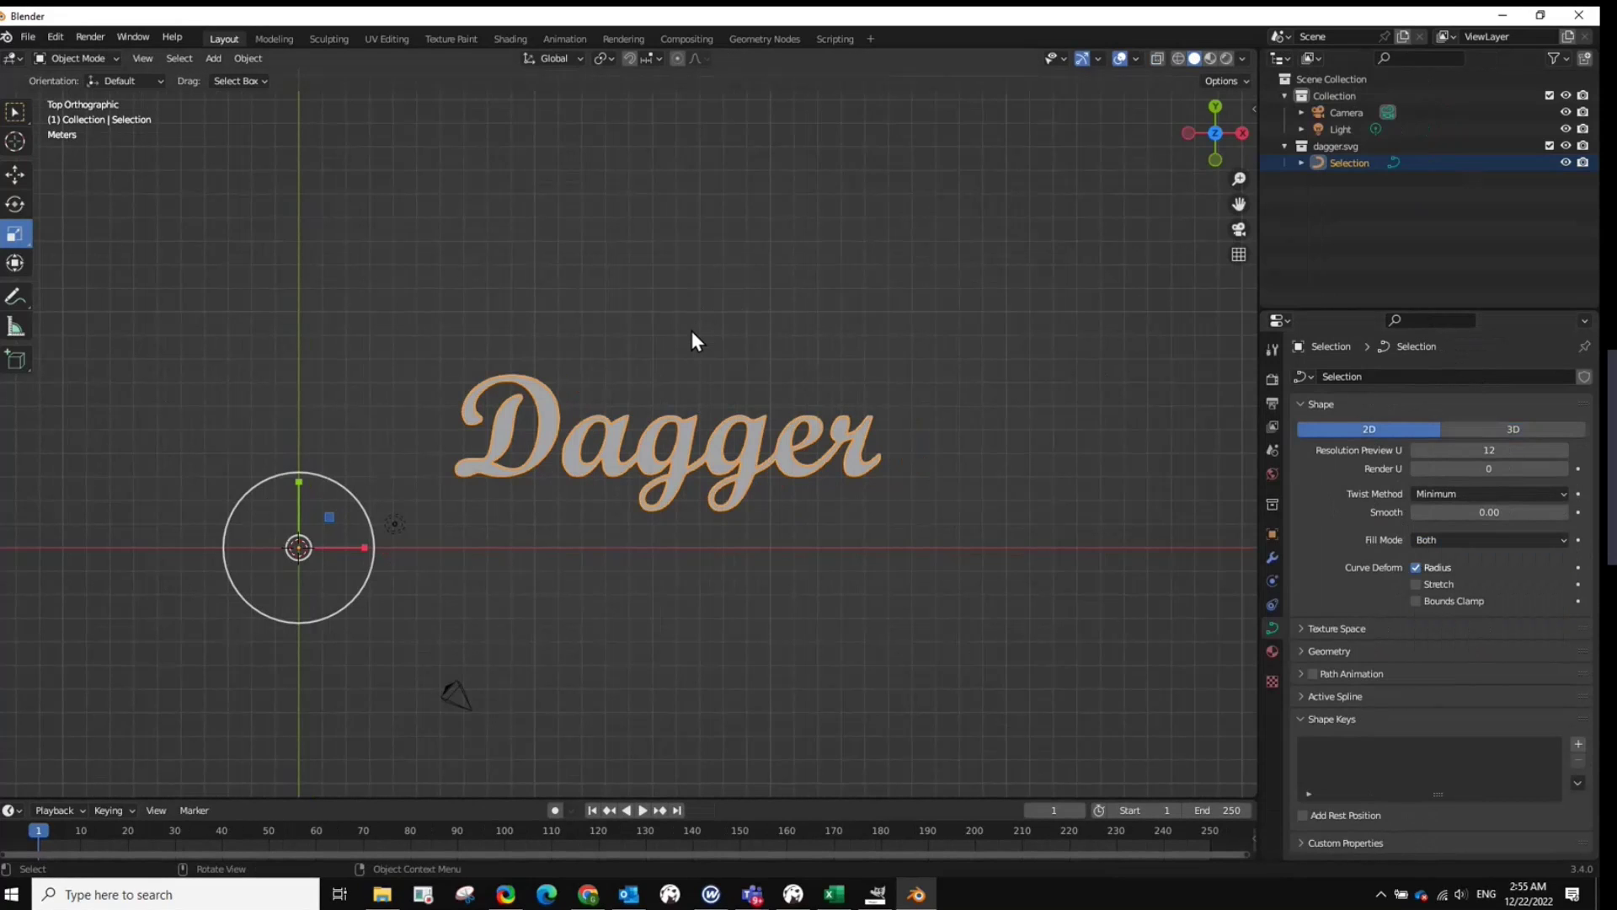
pyautogui.moveTo(694, 331); pyautogui.dragTo(671, 461, button='middle')
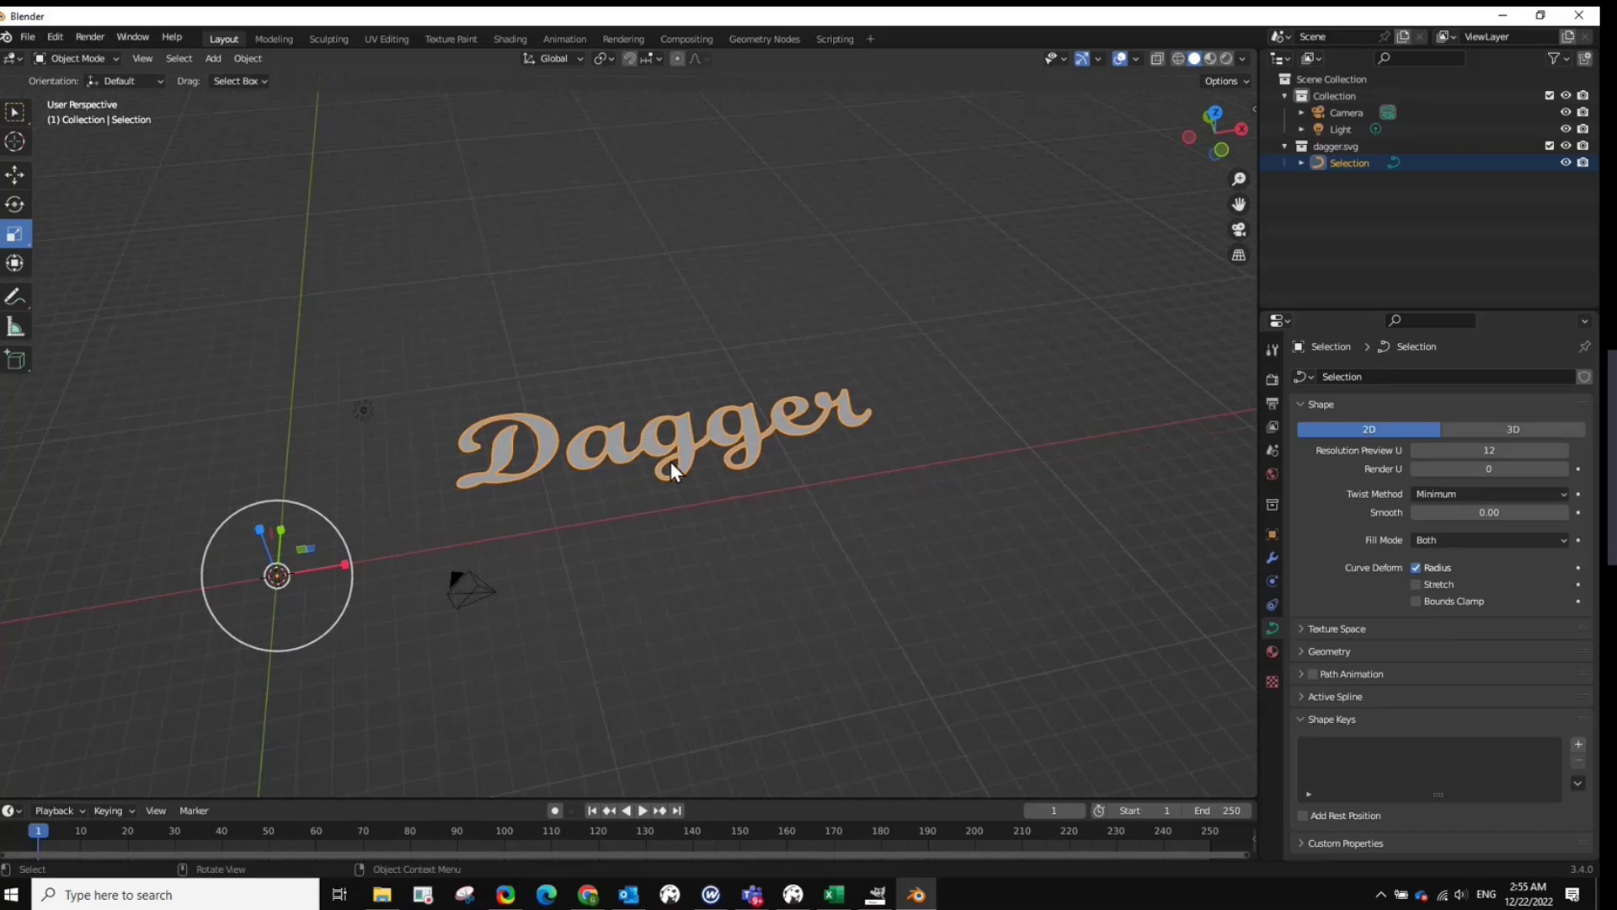
# Step: Raise the Dagger text's Extrude value in the Geometry panel to 0.11 m
pyautogui.scroll(3, 671, 461)
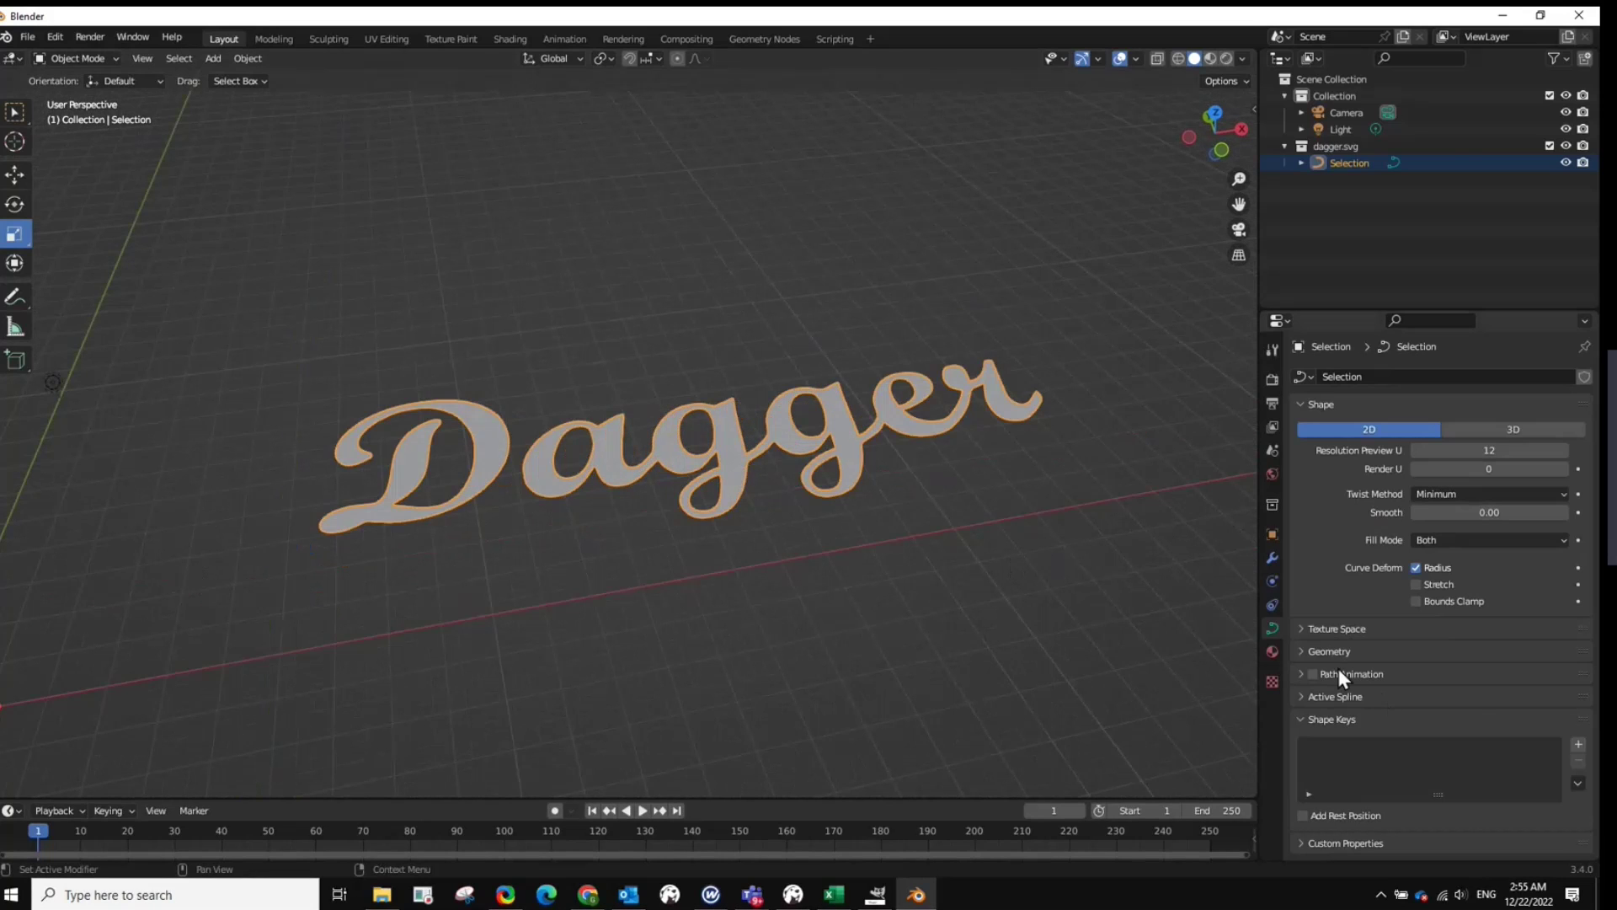
pyautogui.click(1301, 652)
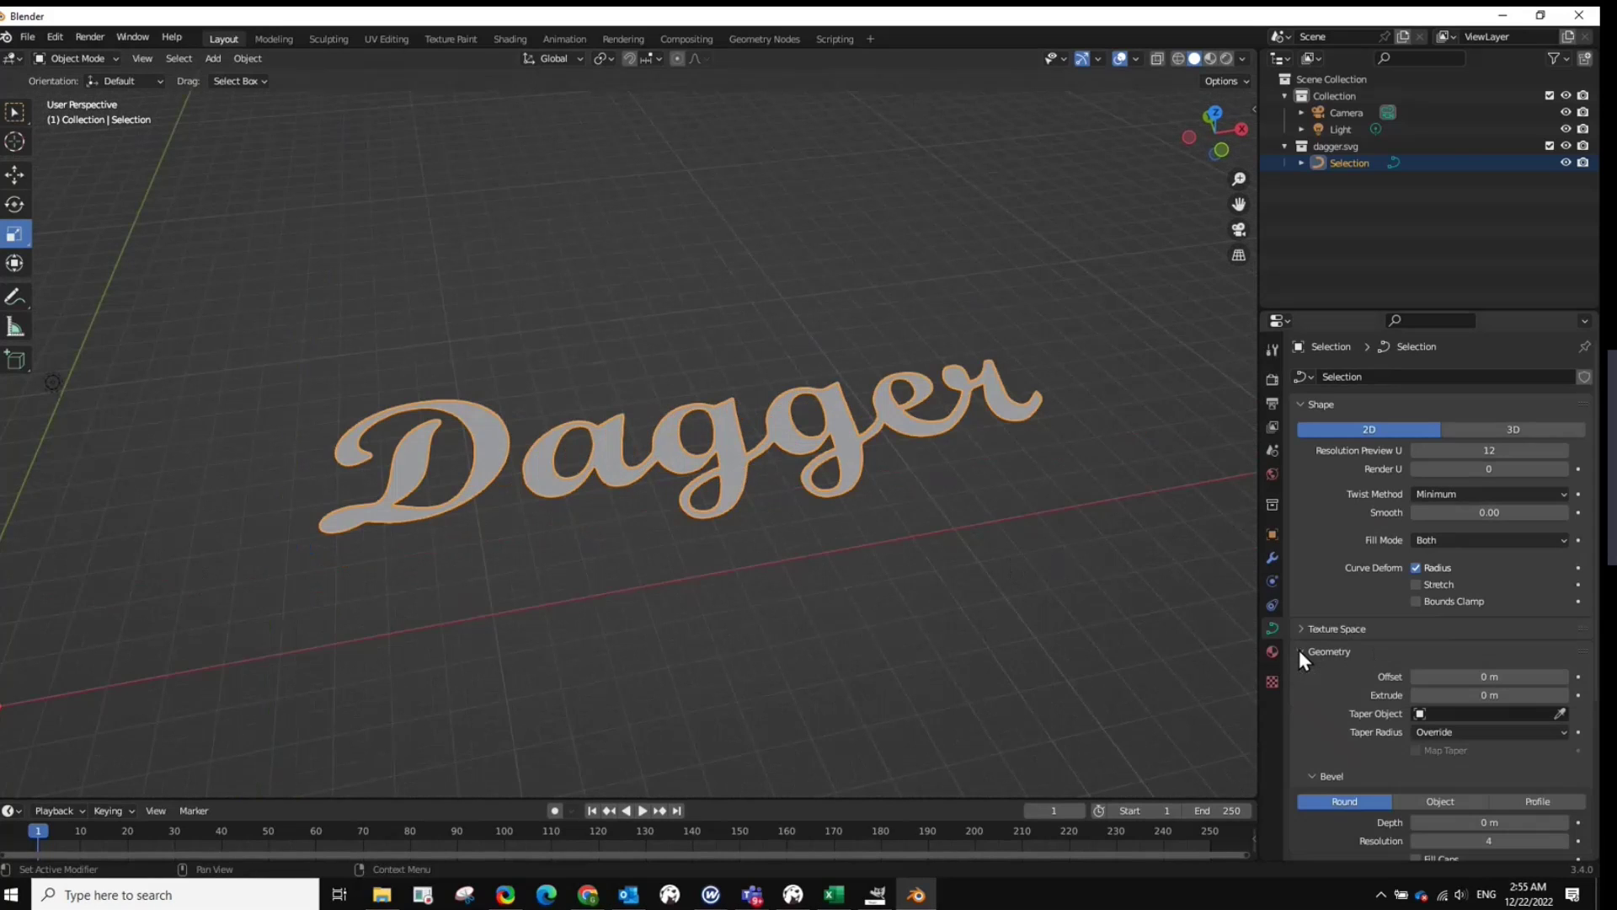
pyautogui.scroll(-5, 1427, 650)
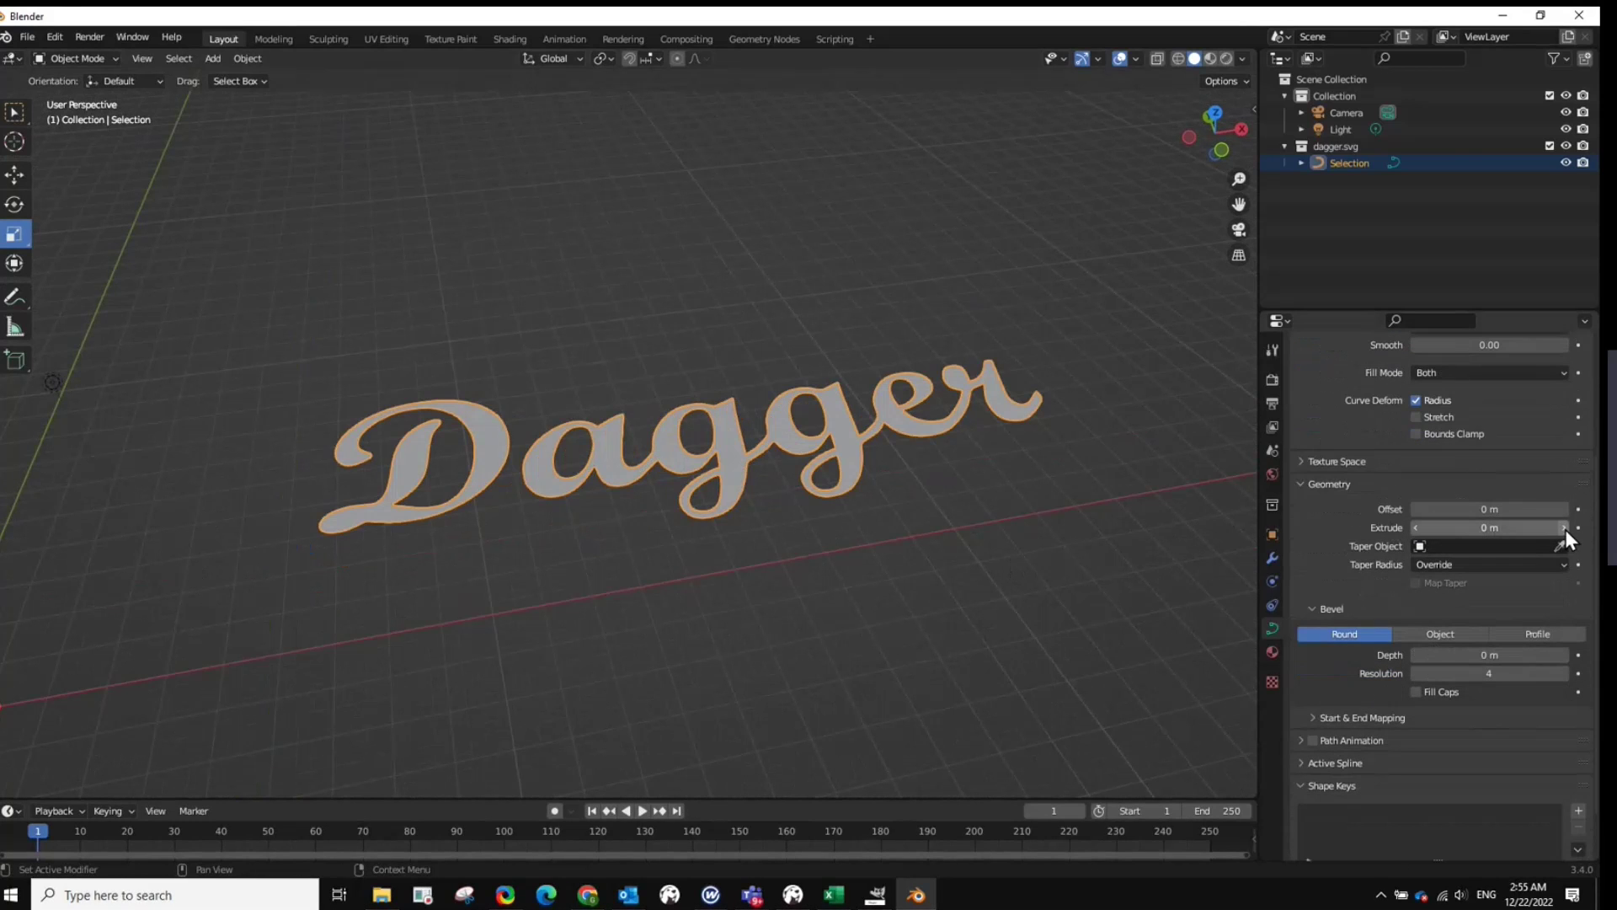
pyautogui.click(1565, 528)
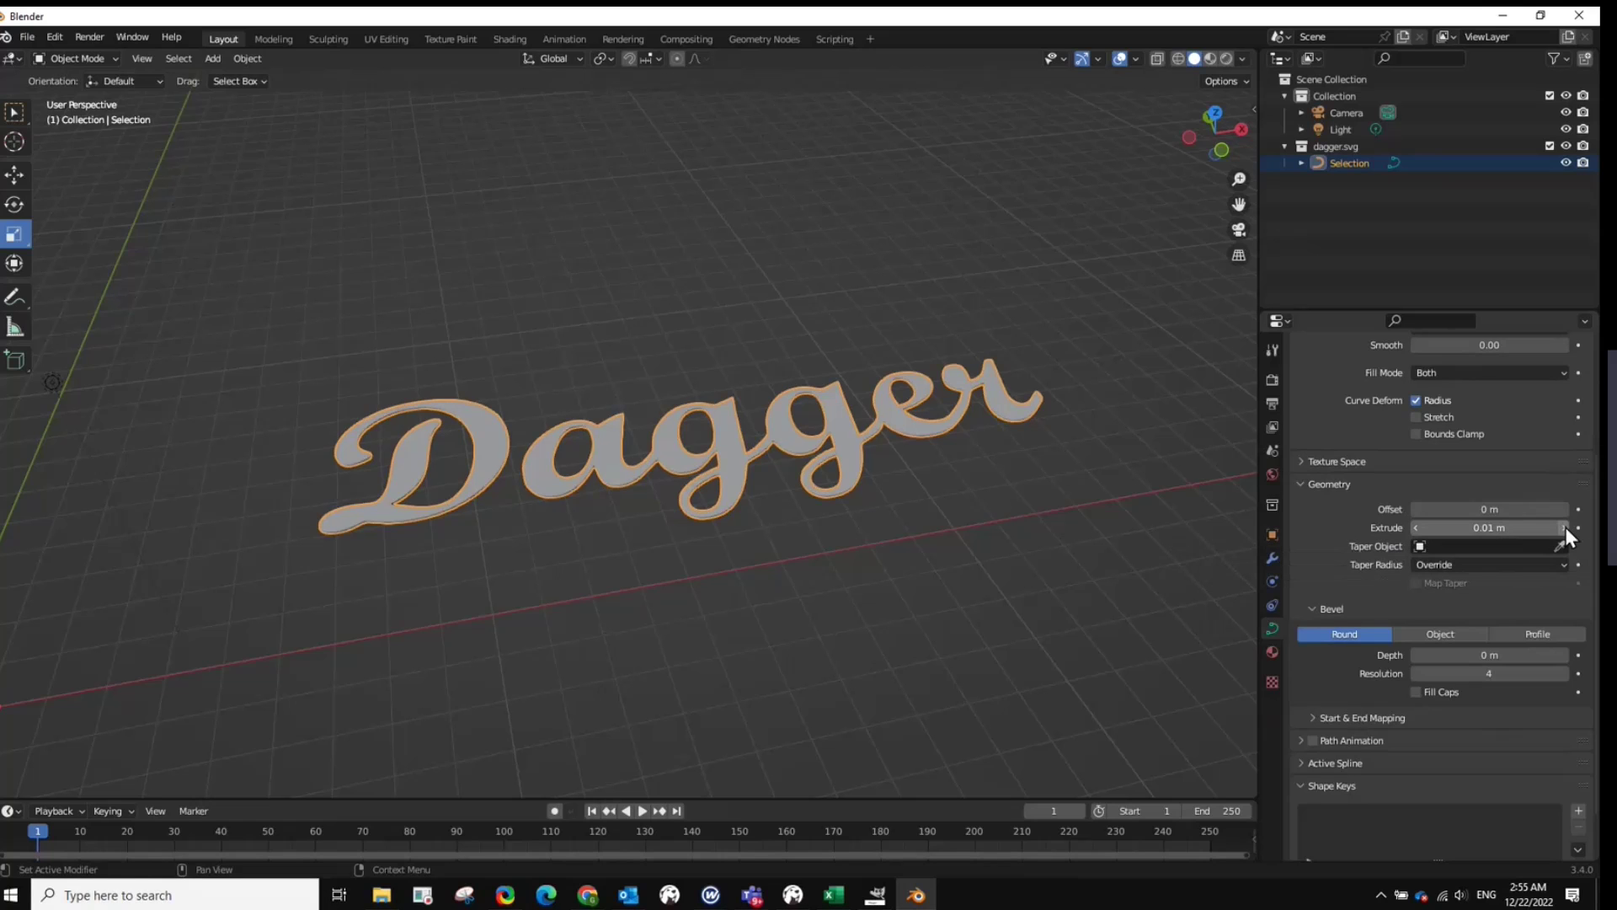
pyautogui.click(1565, 527)
pyautogui.click(1564, 528)
pyautogui.click(1565, 527)
pyautogui.click(1565, 527)
pyautogui.click(1564, 527)
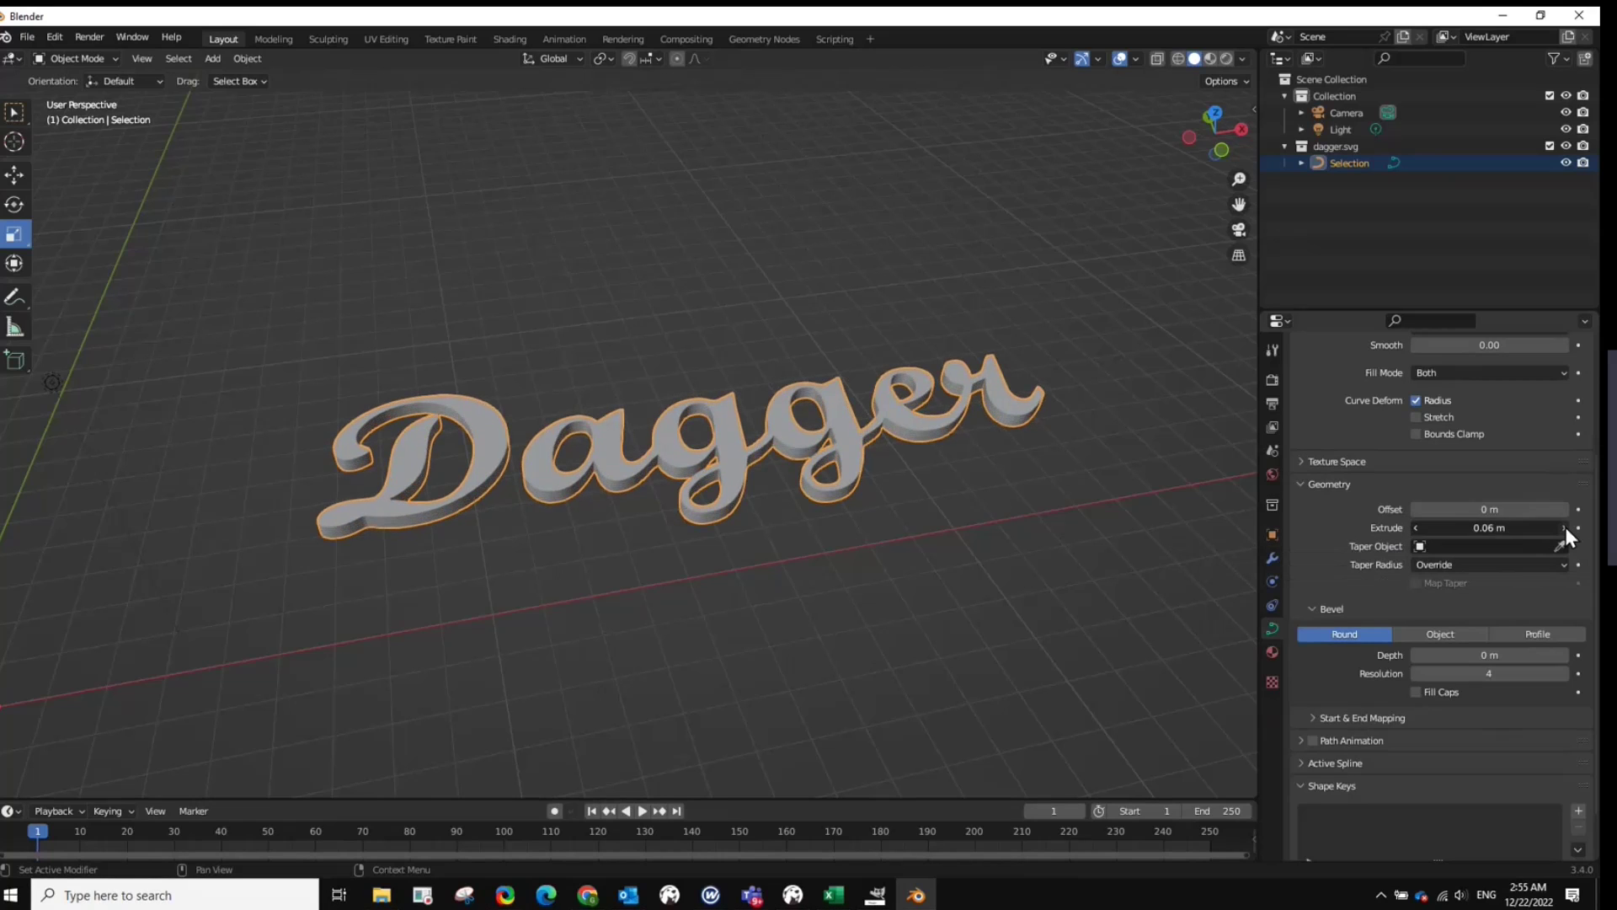
pyautogui.click(1565, 527)
pyautogui.click(1565, 528)
pyautogui.click(1565, 527)
pyautogui.click(1565, 527)
pyautogui.click(1565, 528)
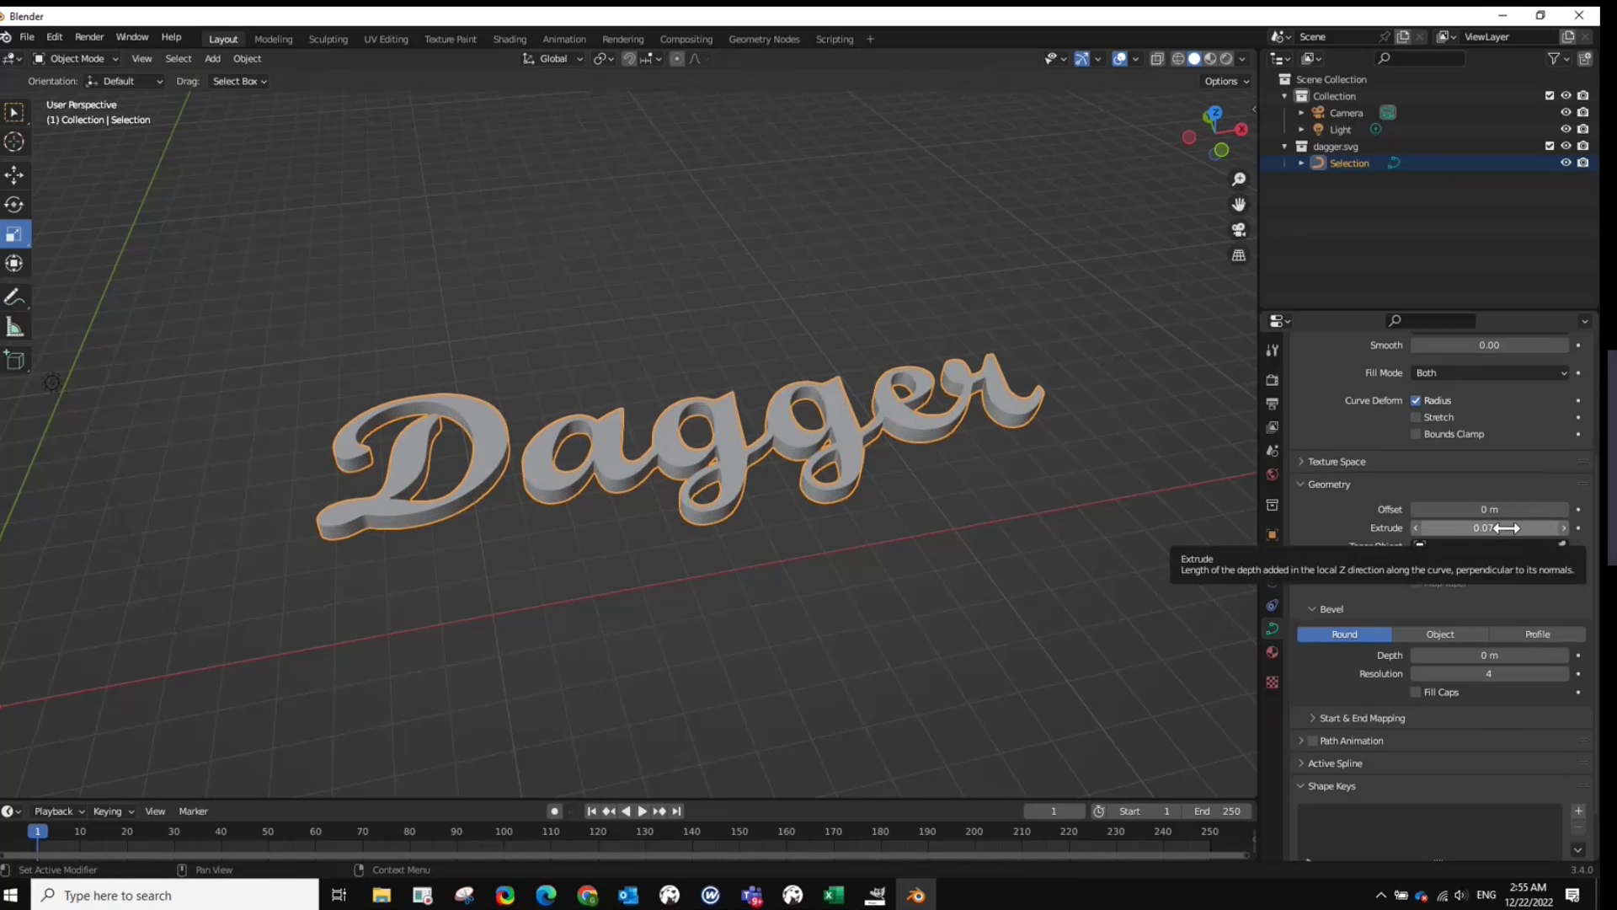
pyautogui.moveTo(888, 482); pyautogui.dragTo(859, 461, button='middle')
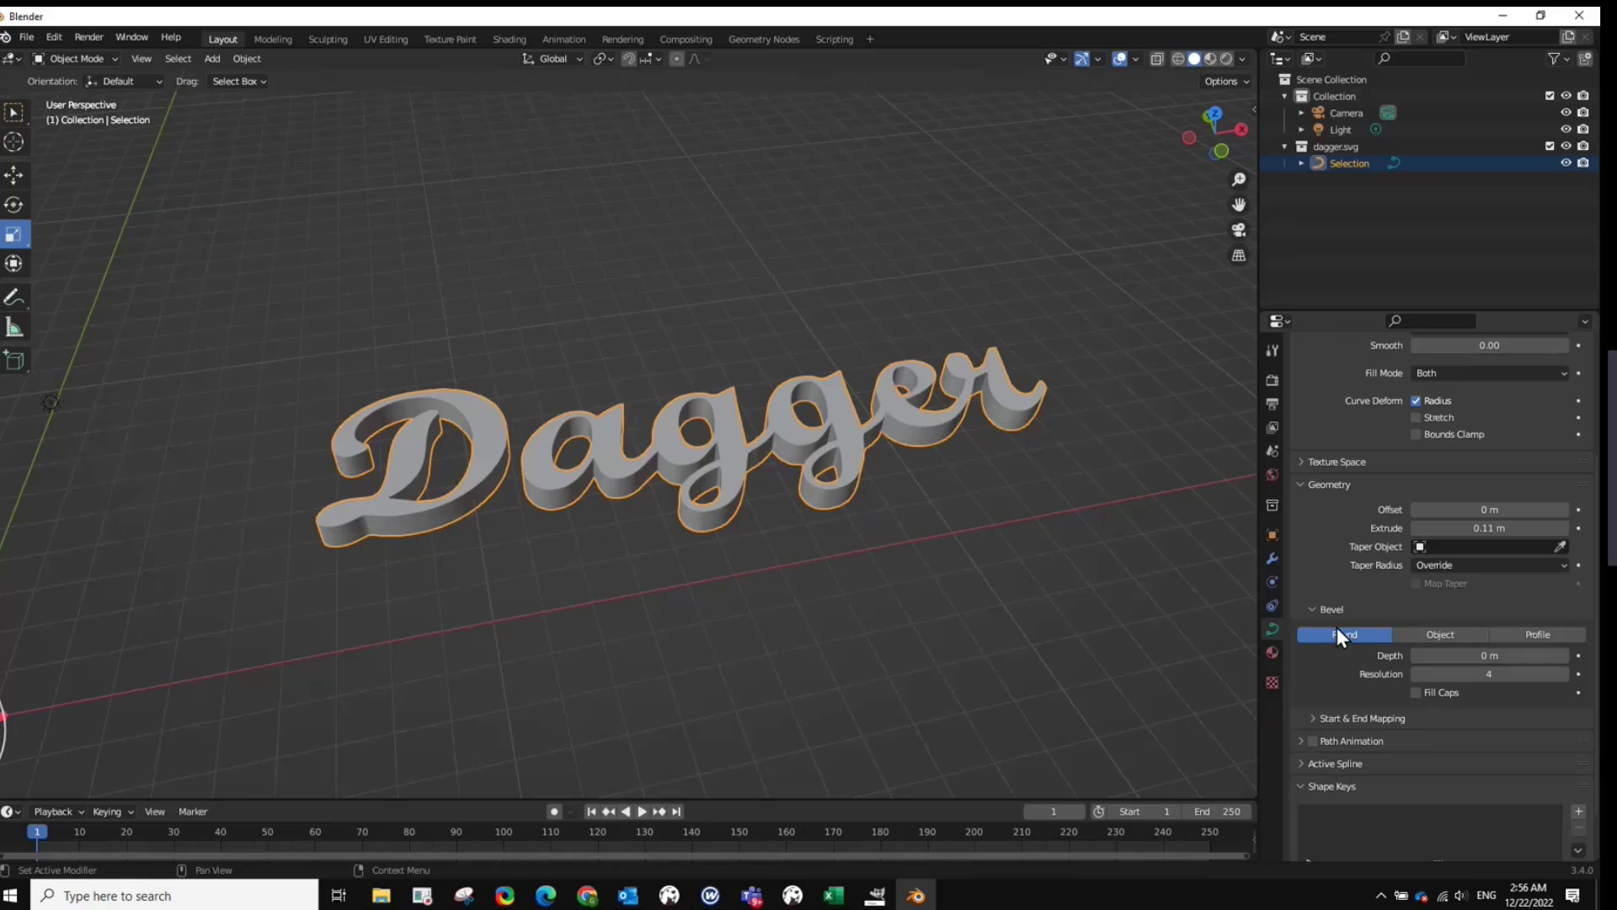
# Step: Set the Round bevel Depth on the Dagger letters to 0.02 m
pyautogui.click(1563, 654)
pyautogui.click(1564, 655)
pyautogui.scroll(4, 834, 517)
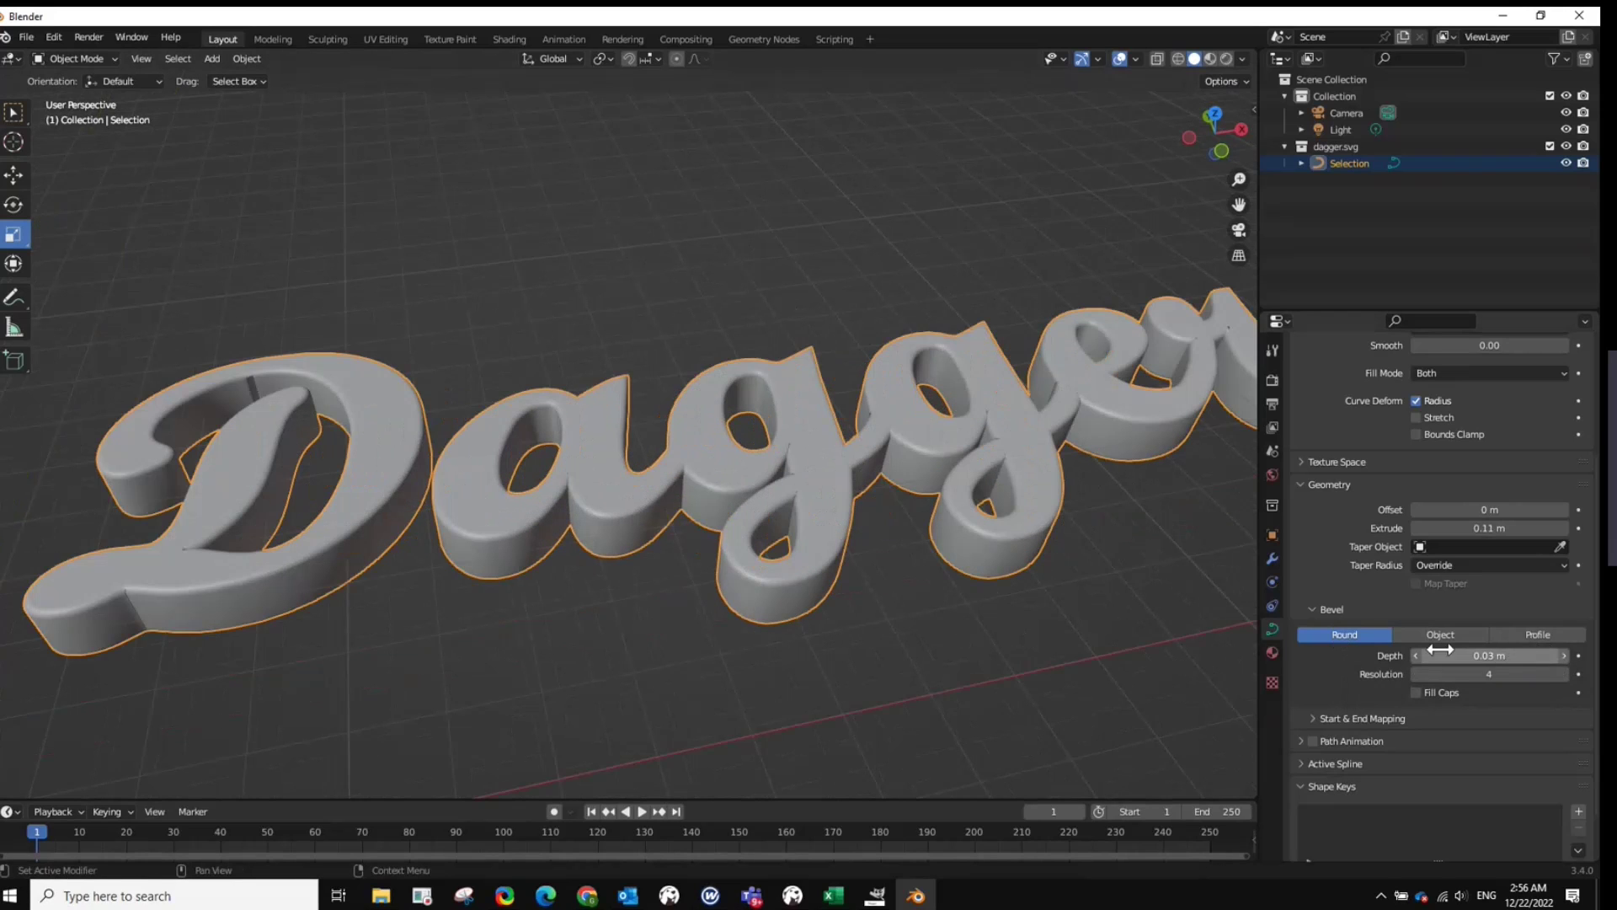
pyautogui.click(1415, 656)
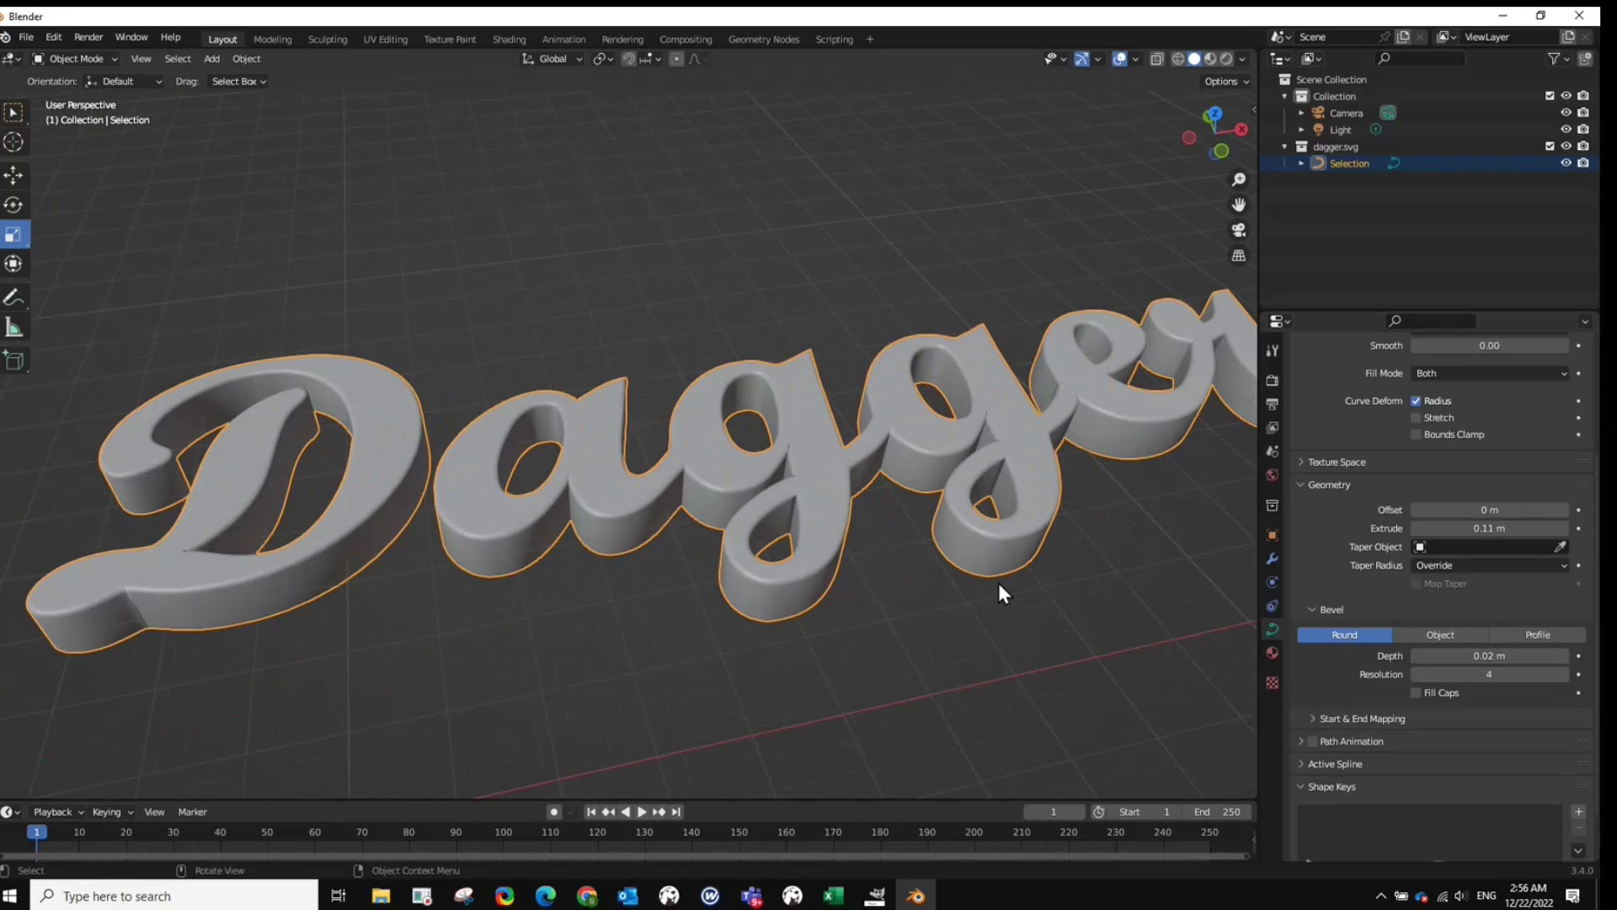
pyautogui.scroll(-3, 997, 583)
pyautogui.moveTo(1008, 530)
pyautogui.mouseDown(button='middle')
pyautogui.moveTo(852, 559)
pyautogui.moveTo(887, 447)
pyautogui.moveTo(930, 465)
pyautogui.moveTo(1014, 556)
pyautogui.mouseUp(button='middle')
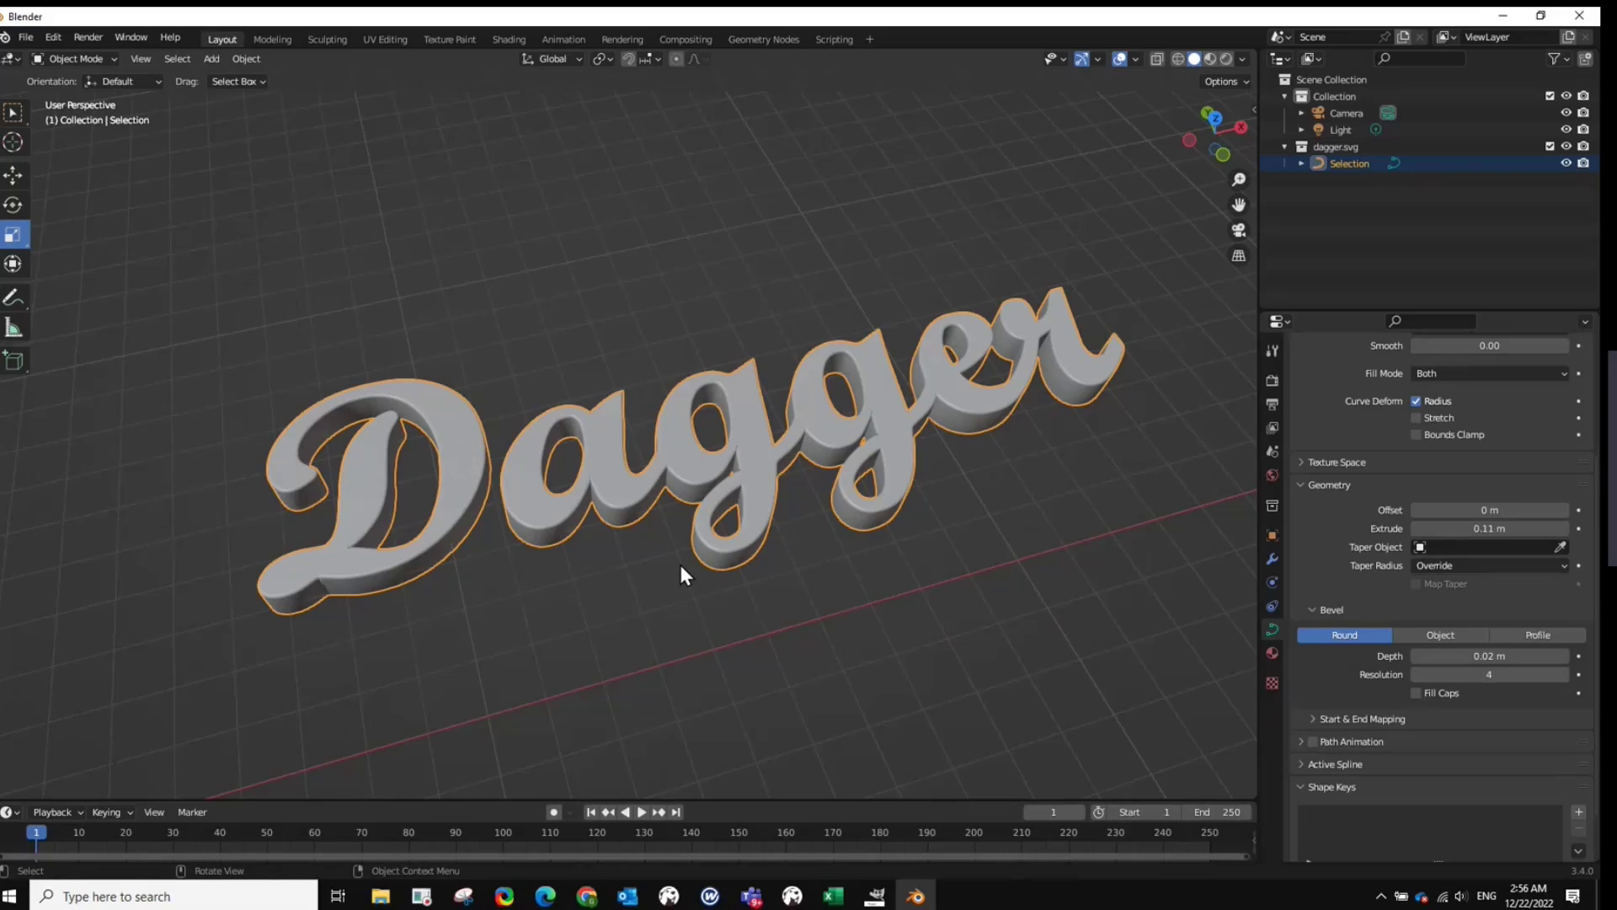
# Step: Export as Wavefront (.obj) to Pictures > 3DPrinter under the file name 'dagger'
pyautogui.click(27, 38)
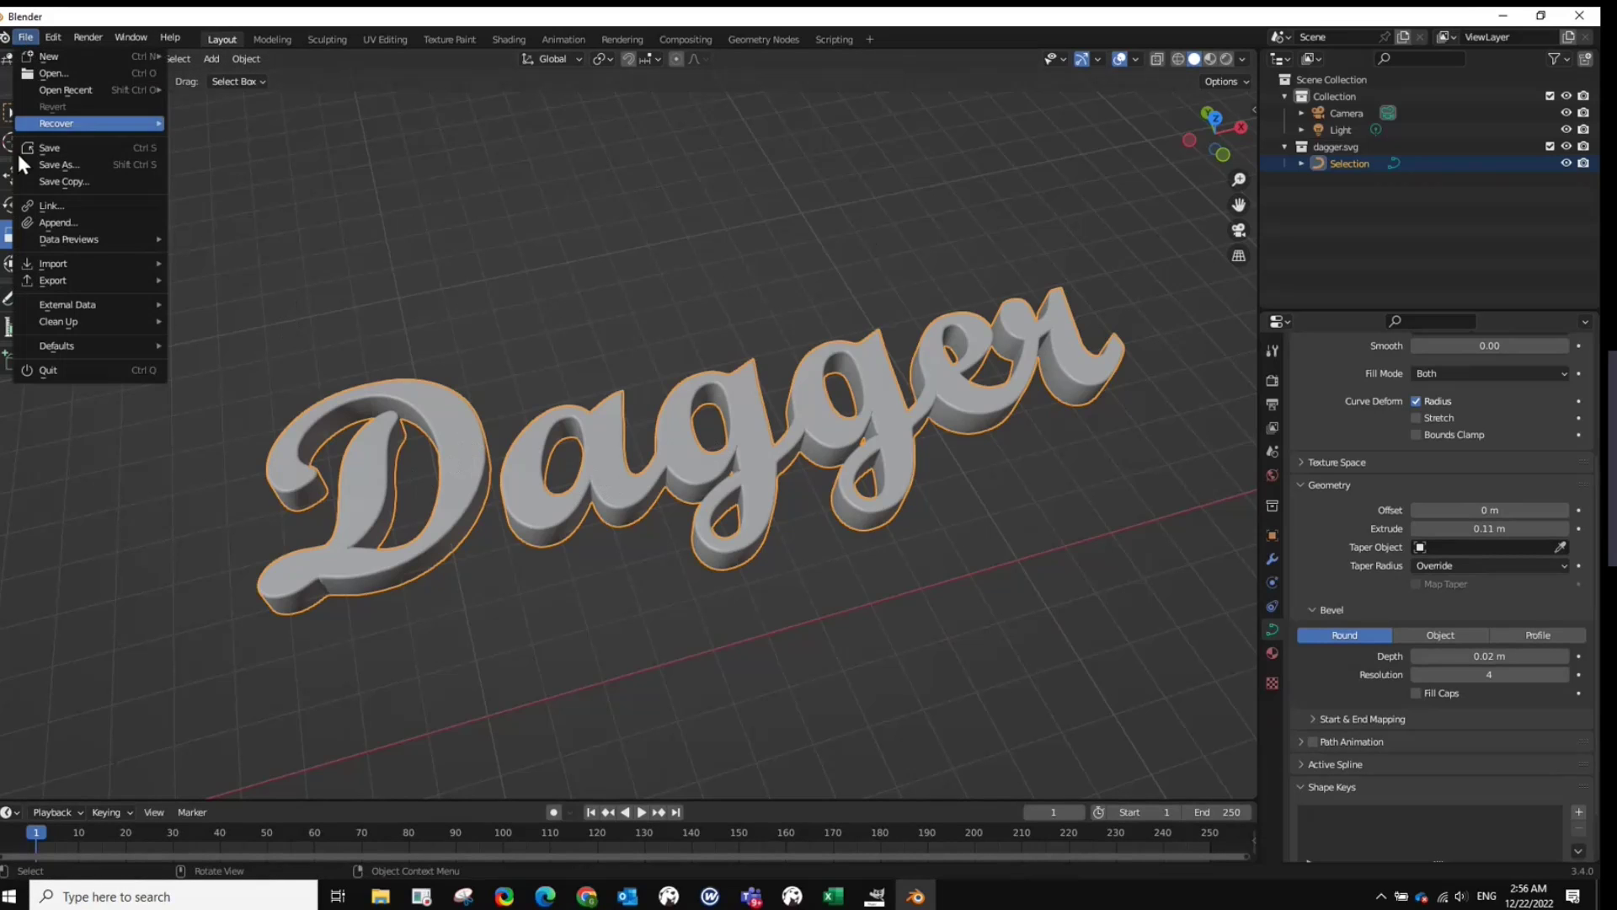
pyautogui.moveTo(52, 283)
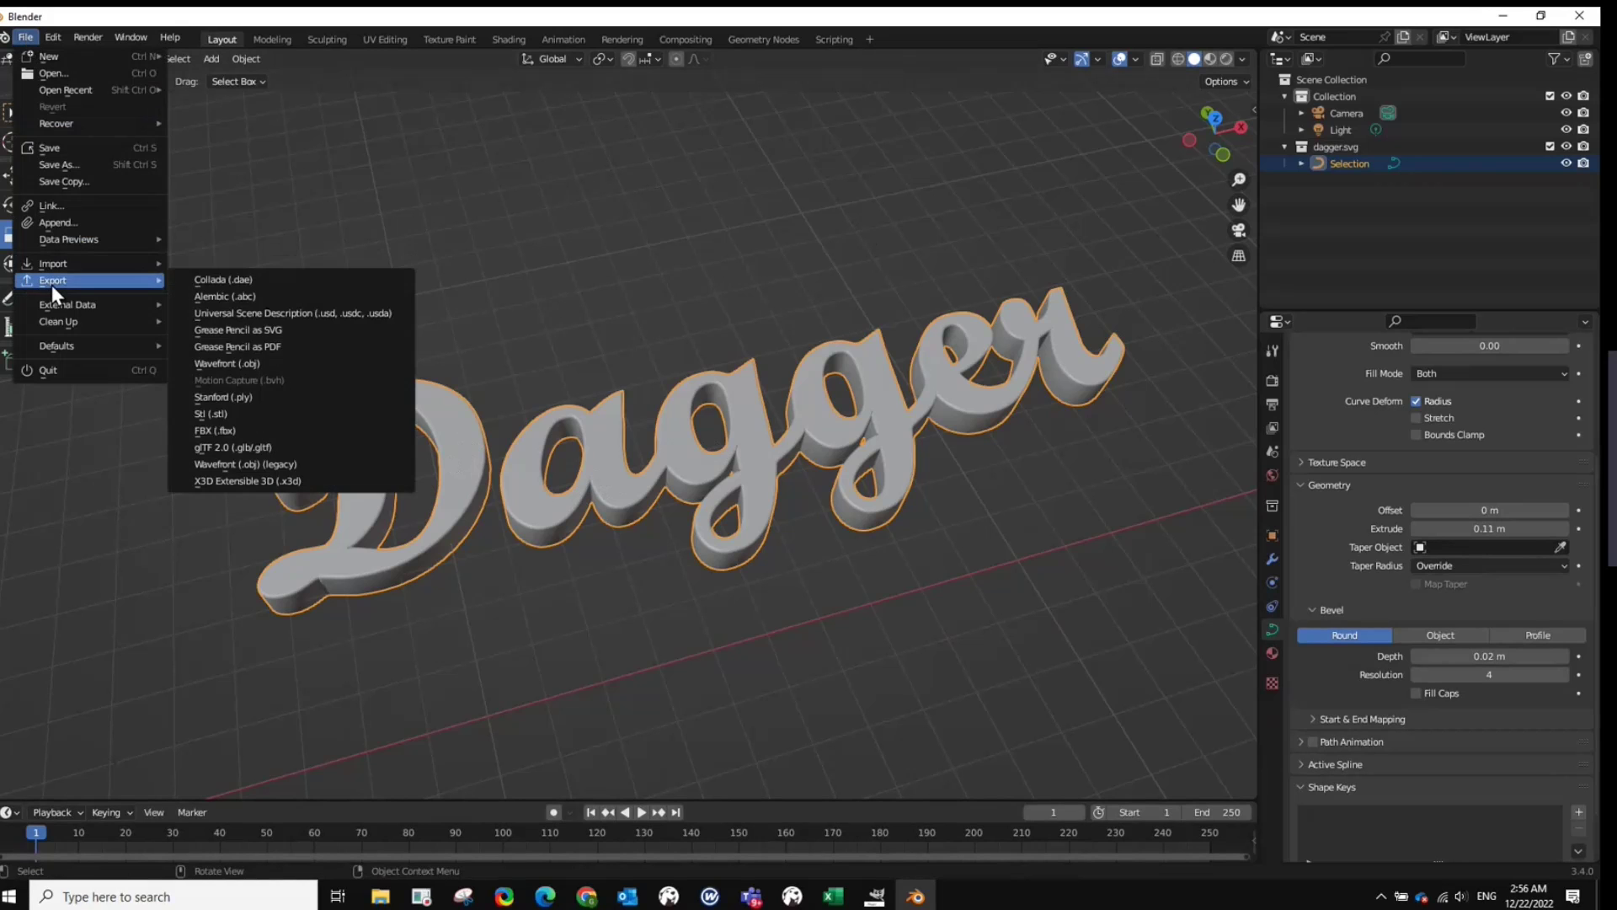
pyautogui.click(263, 362)
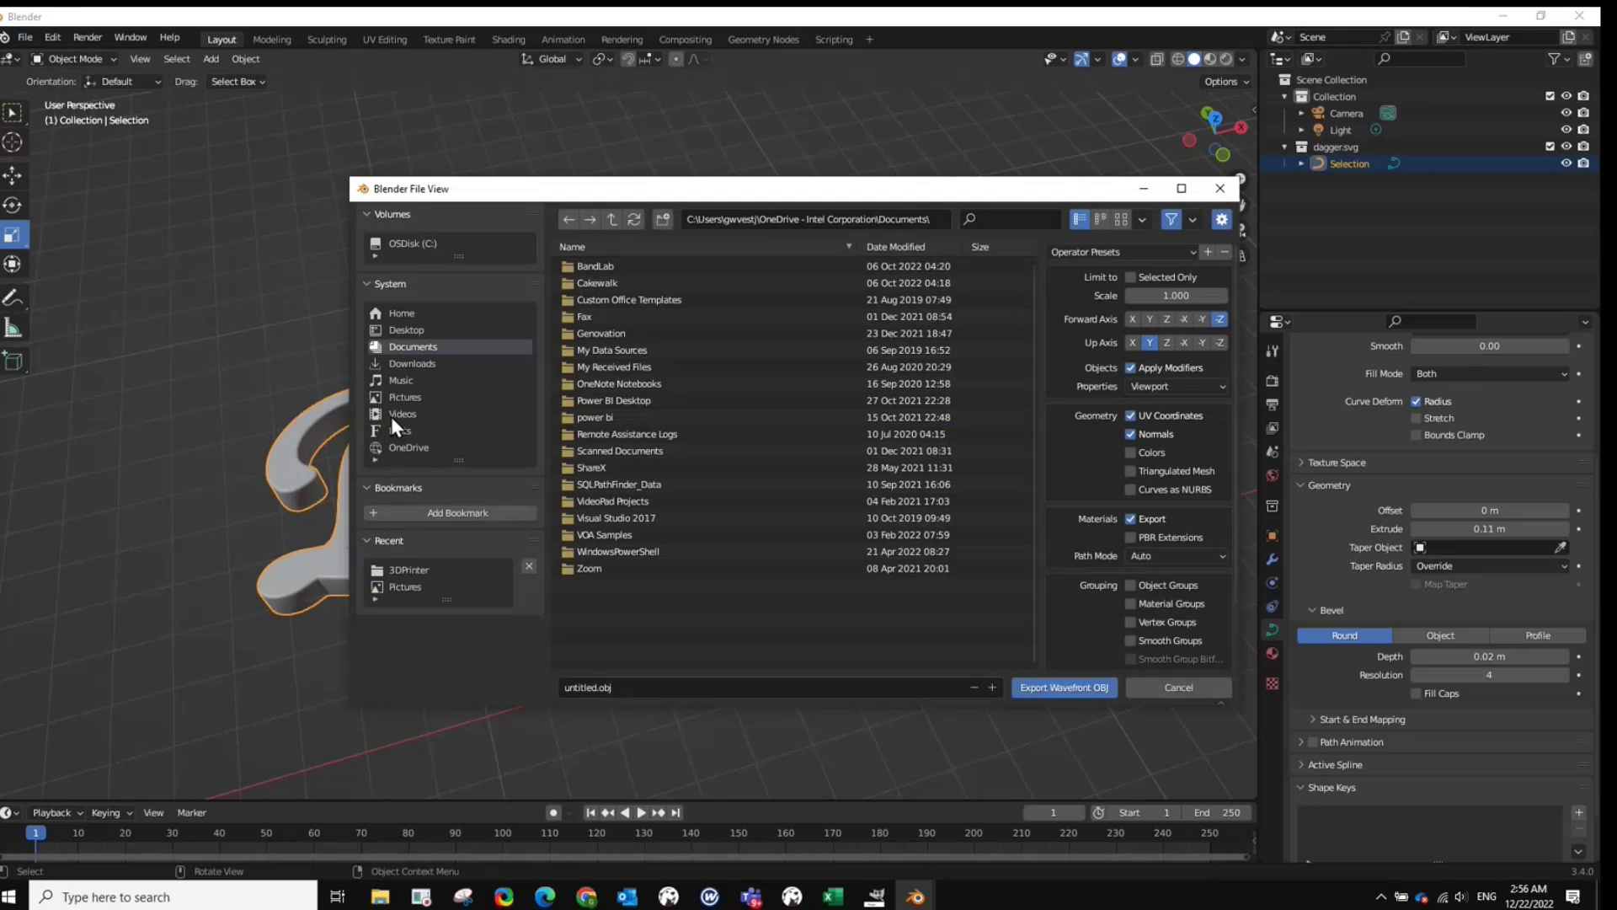
pyautogui.click(407, 397)
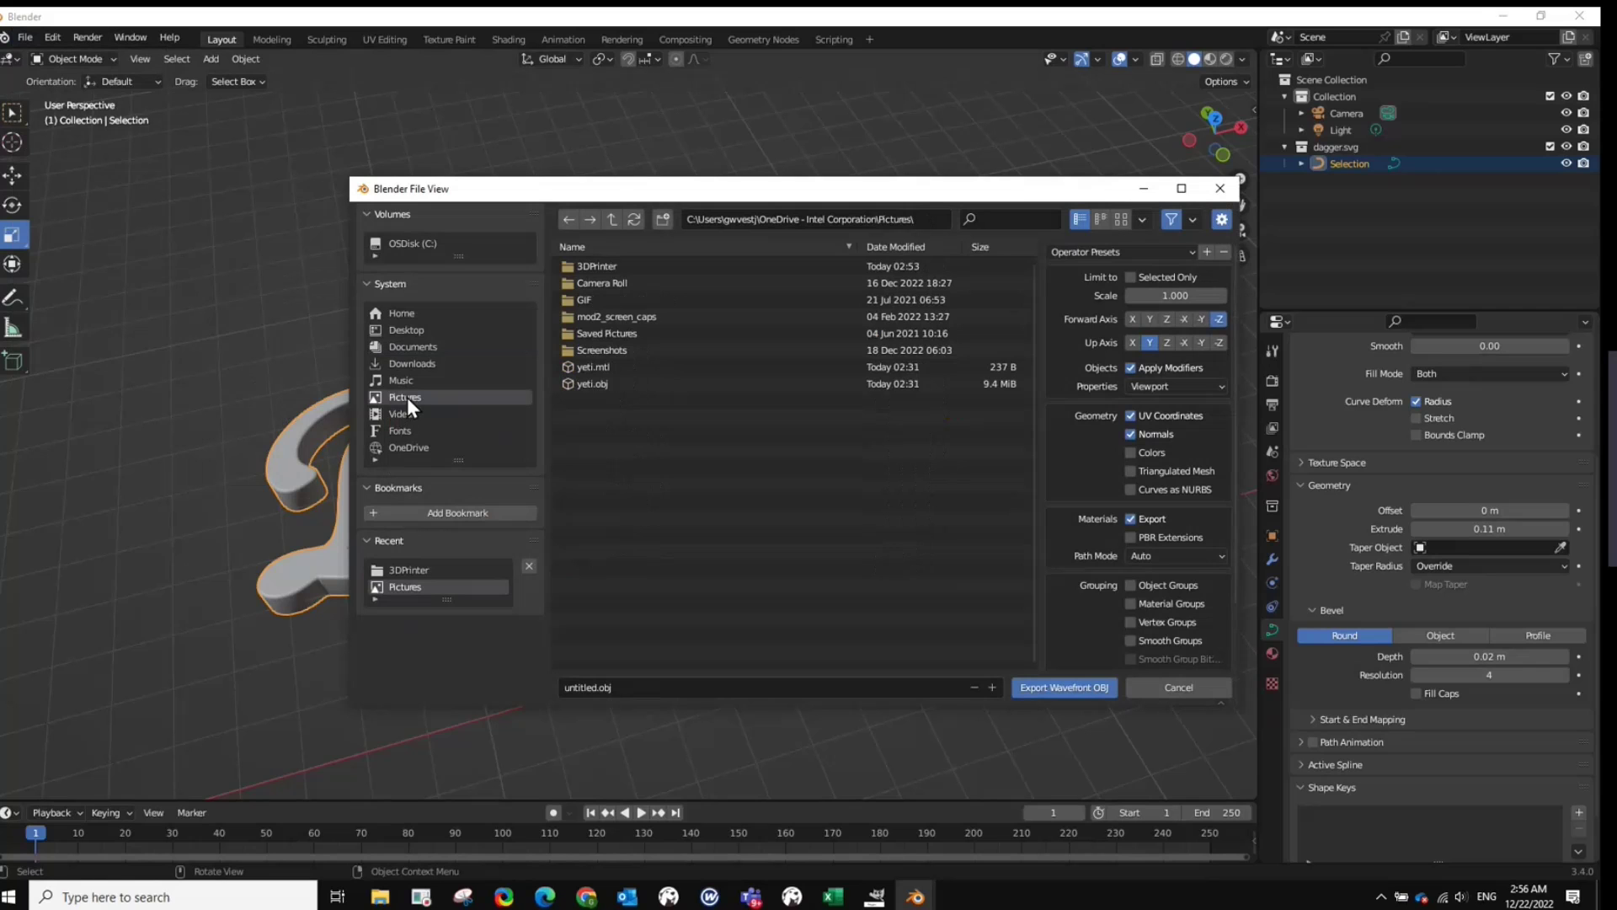
pyautogui.click(608, 266)
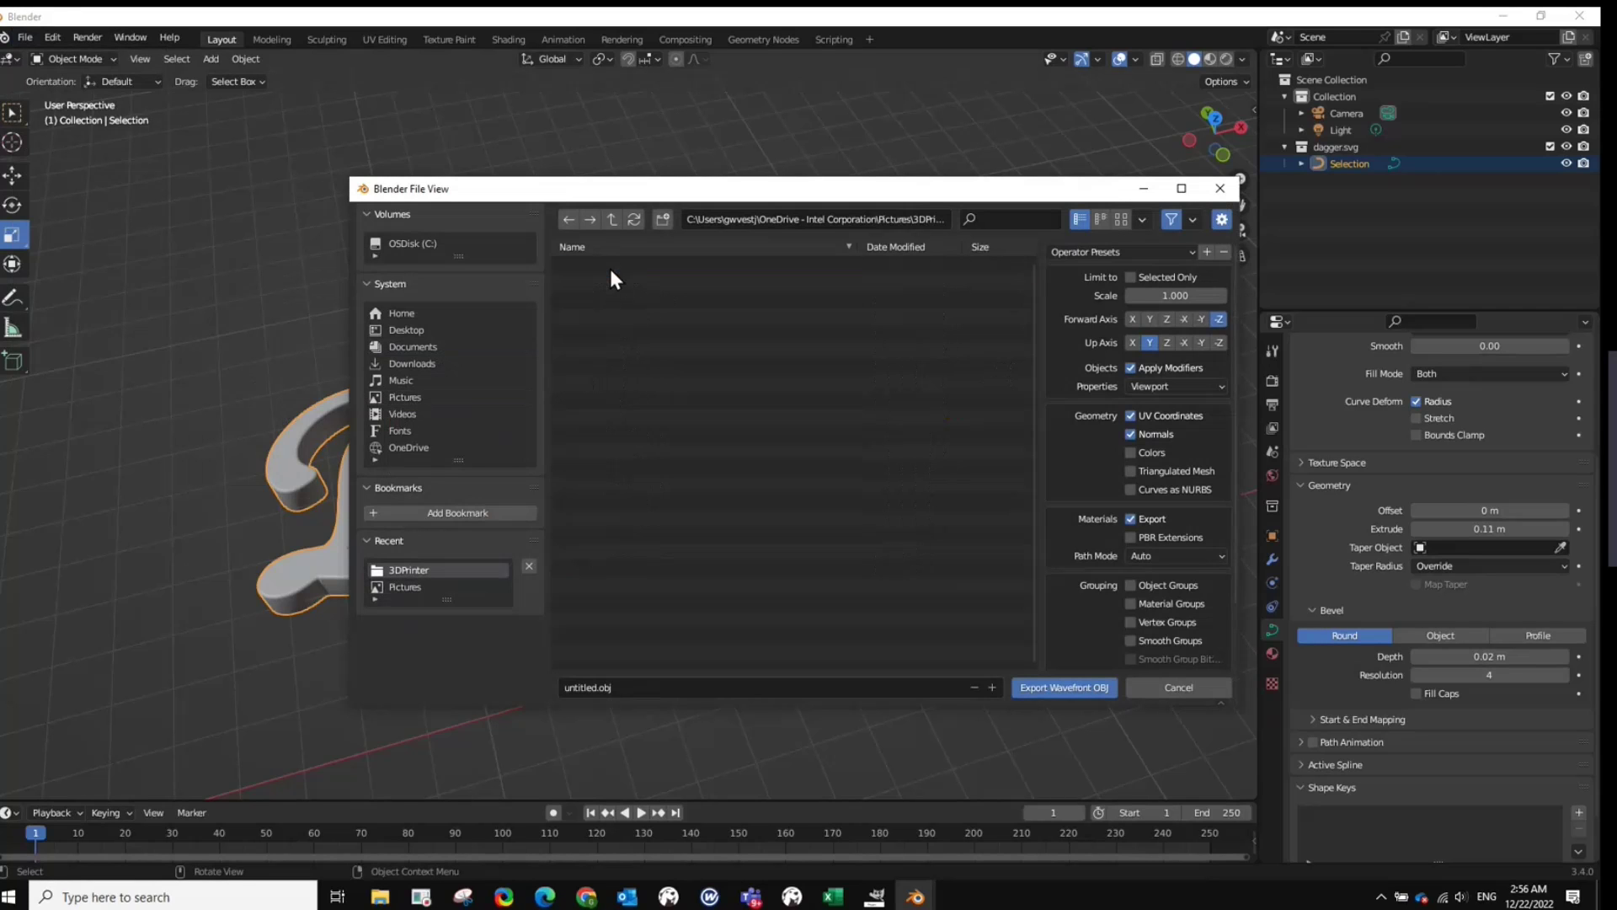
pyautogui.click(593, 687)
pyautogui.write('dagger')
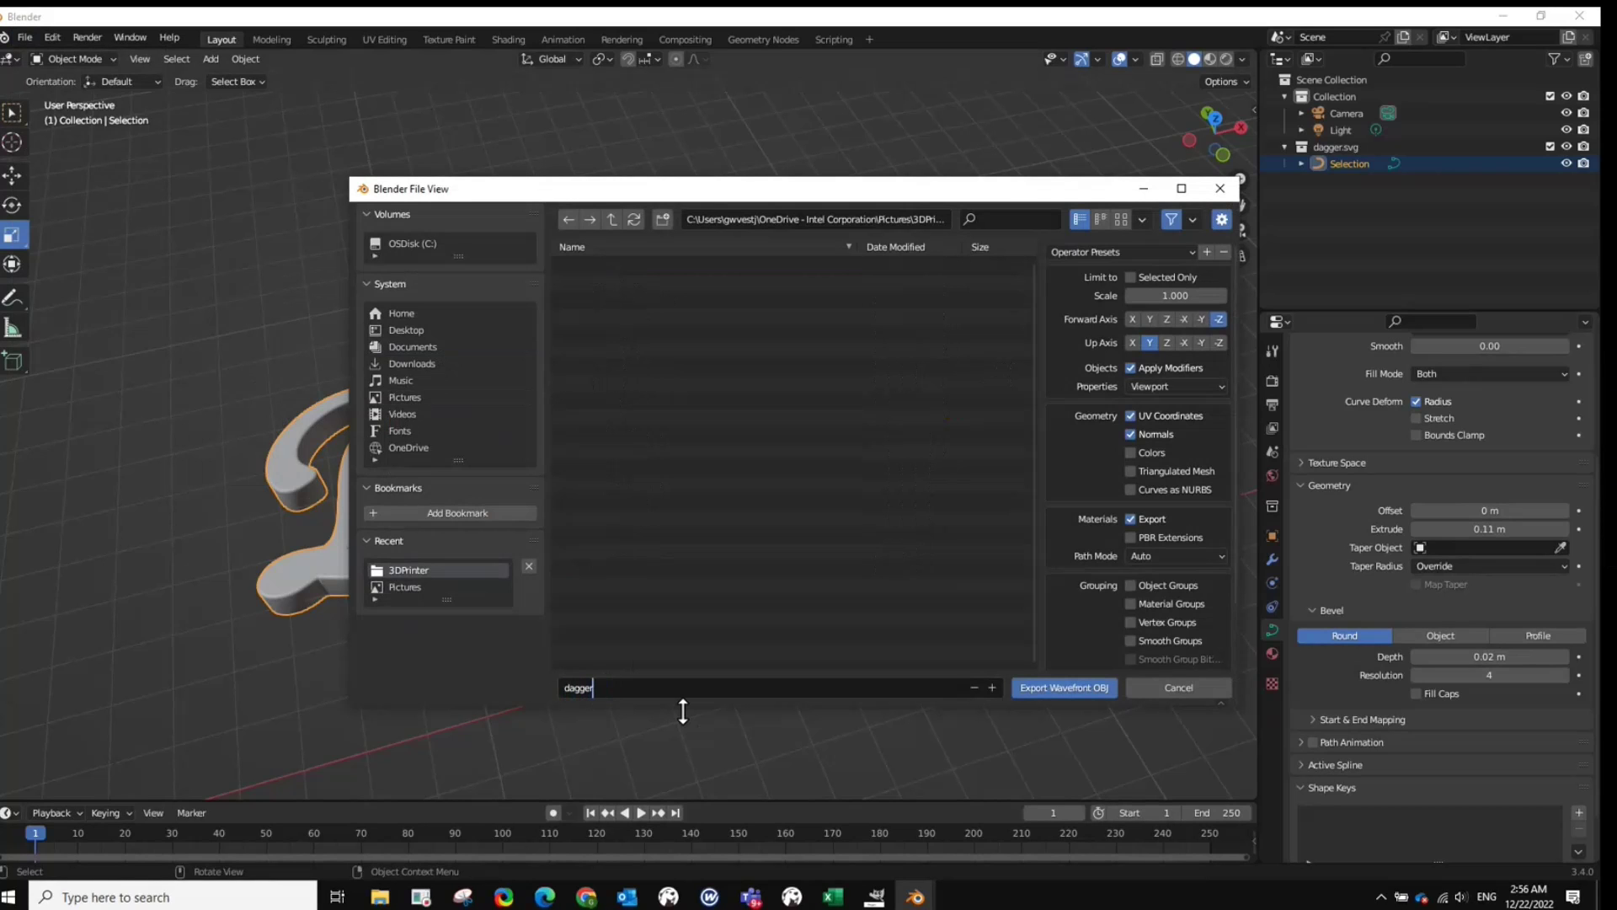
pyautogui.click(1068, 691)
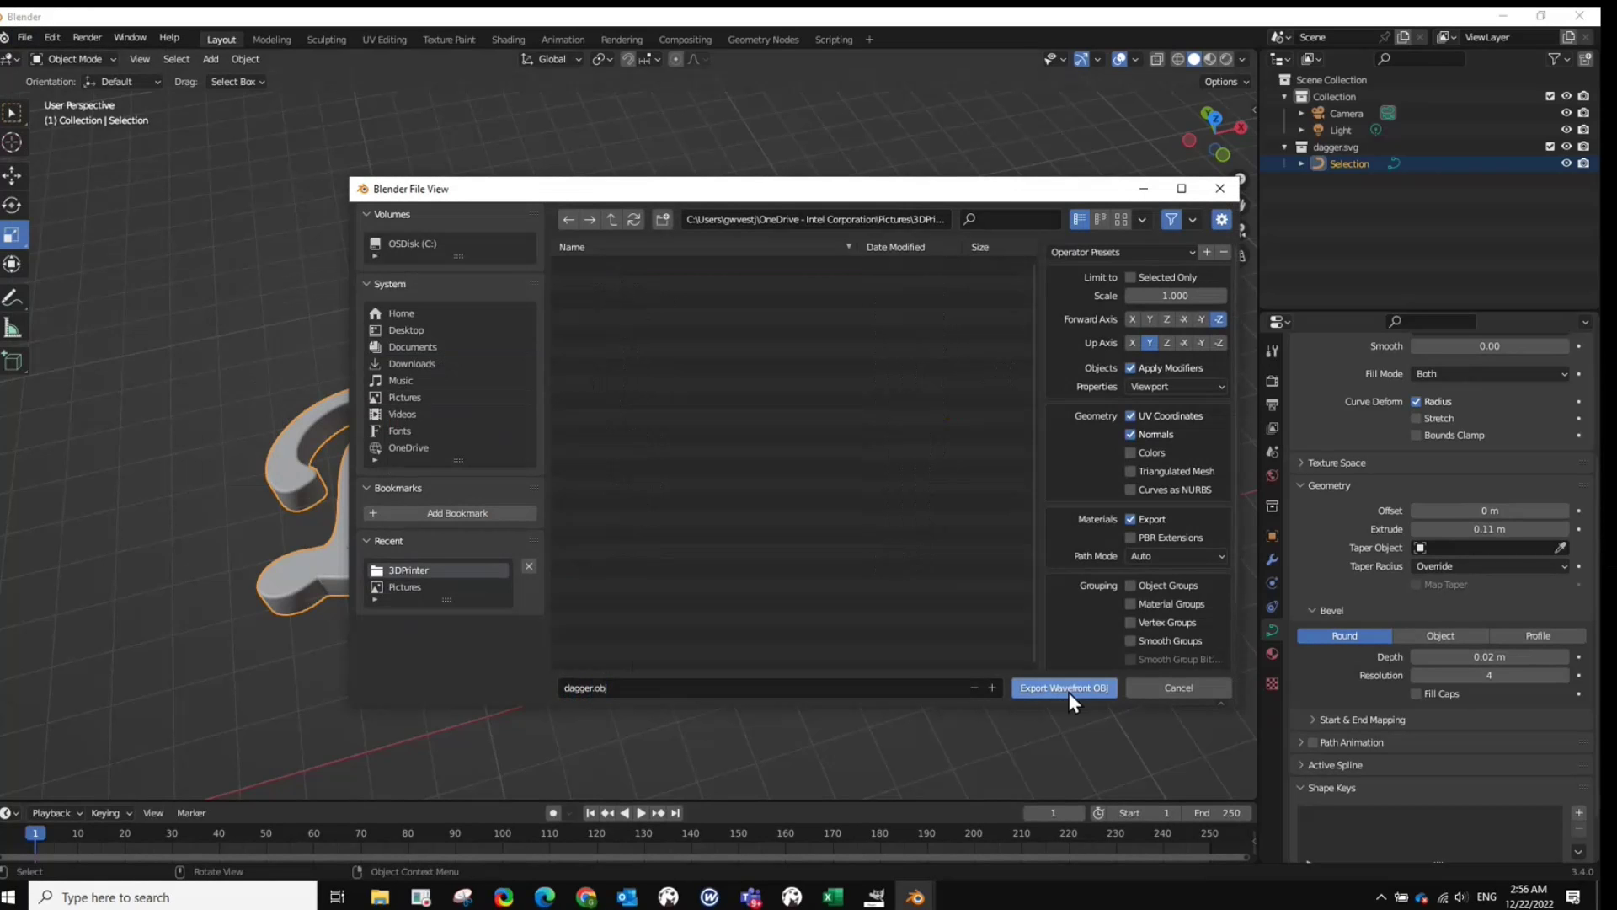
pyautogui.click(1068, 691)
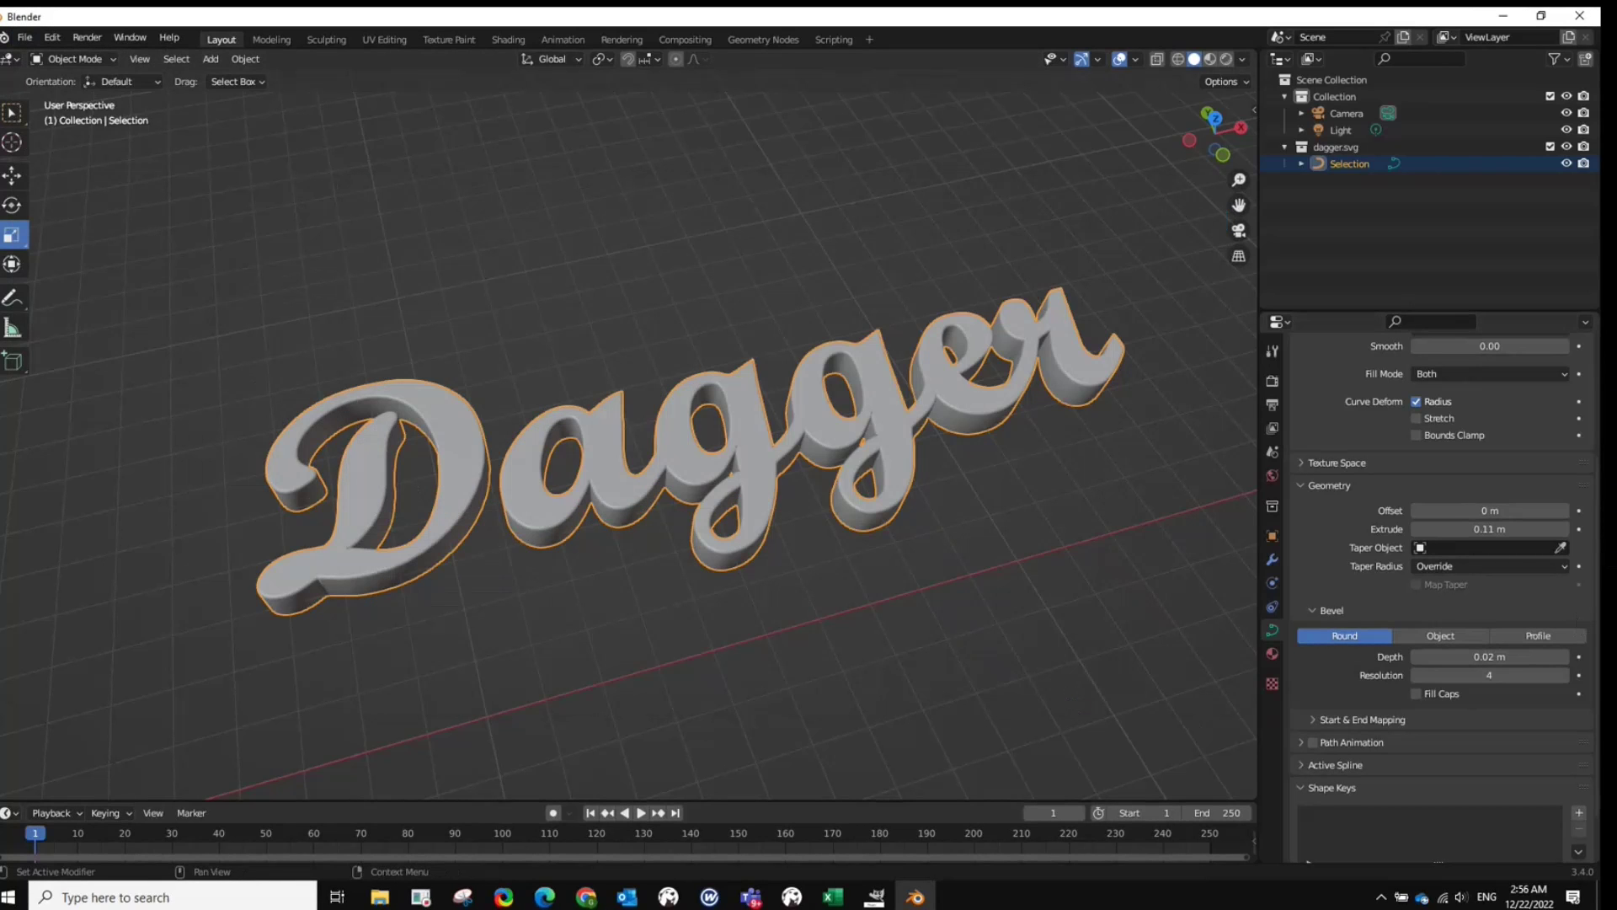
# Step: Open dagger.obj from the 3DPrinter folder in File Explorer to view it in 3D Viewer
pyautogui.click(379, 897)
pyautogui.moveTo(1431, 164); pyautogui.dragTo(947, 177)
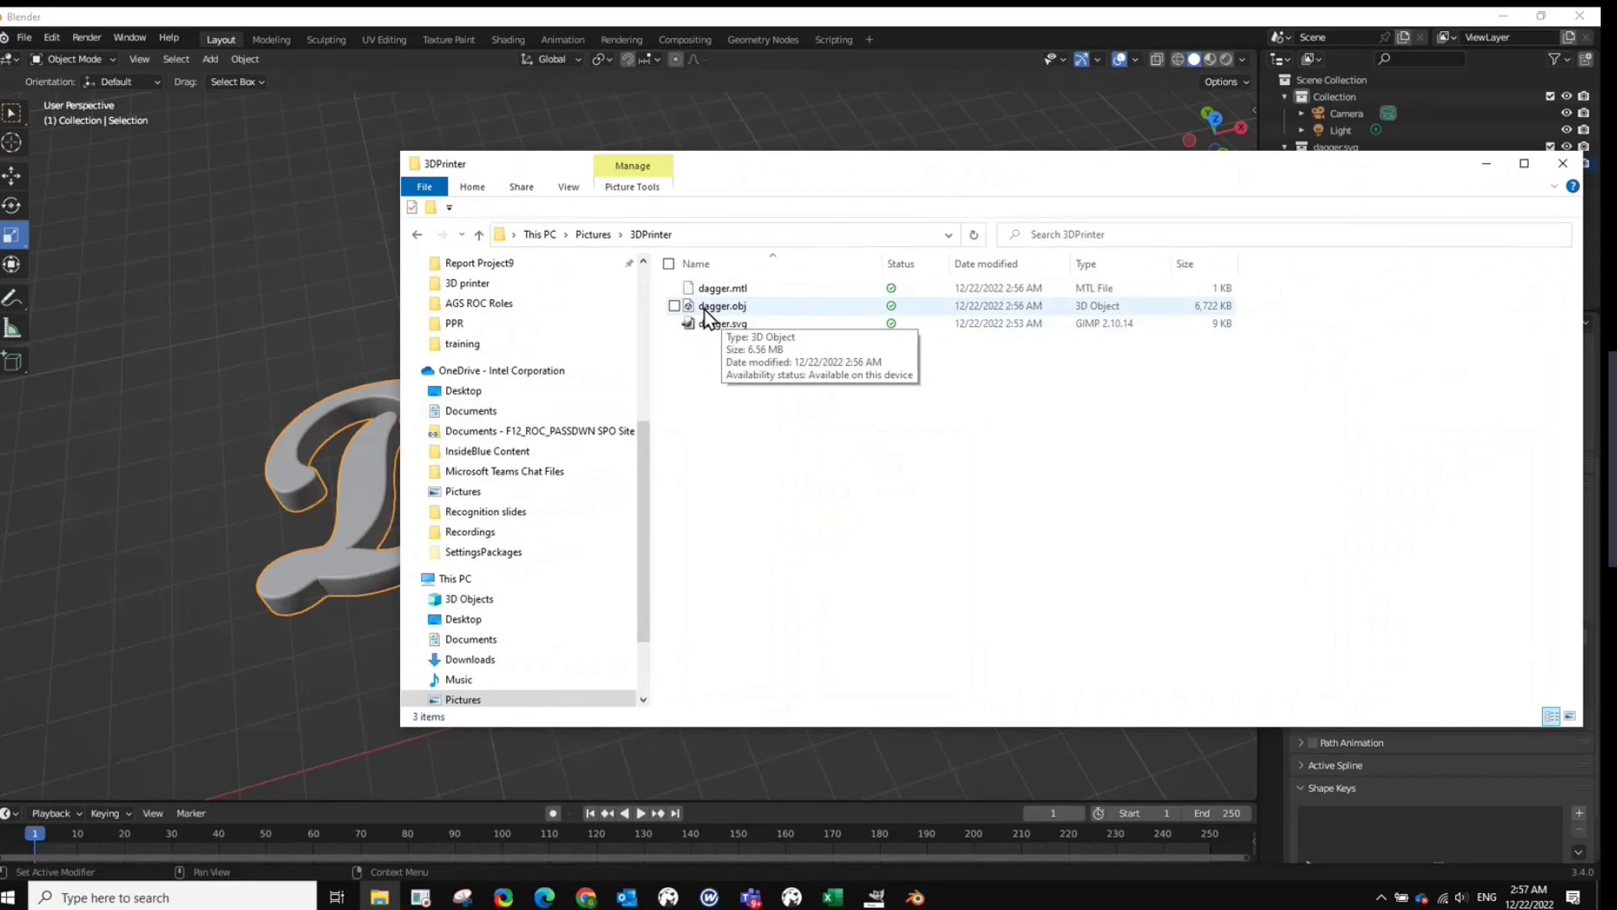
pyautogui.doubleClick(733, 308)
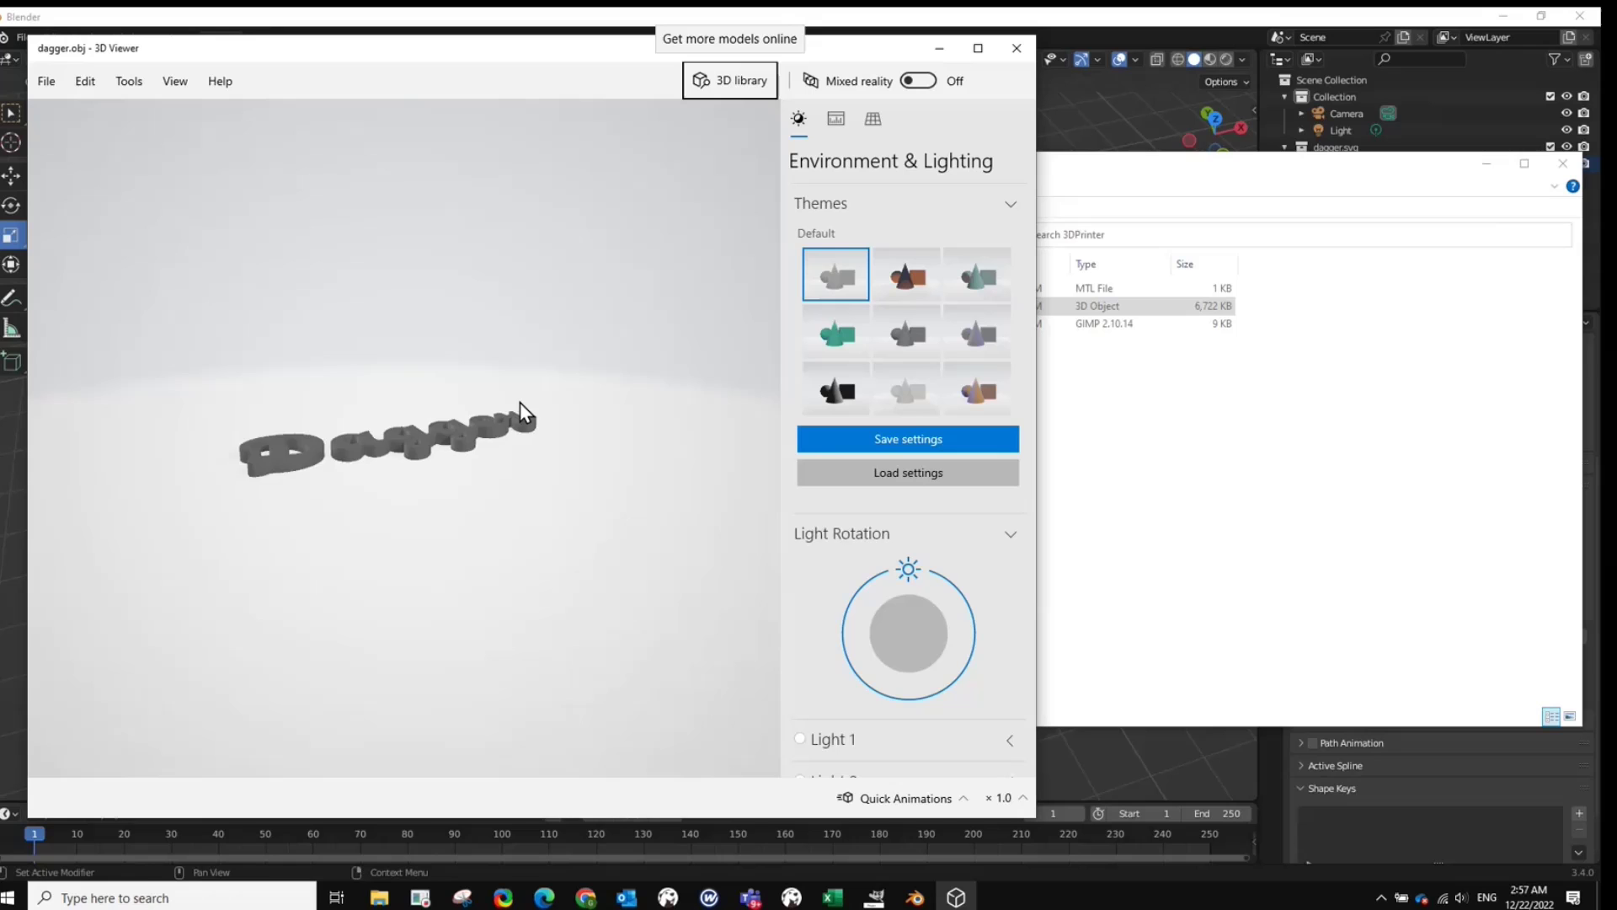
# Step: Rotate the dagger to a frontal view and apply the black environment theme
pyautogui.moveTo(518, 402); pyautogui.dragTo(466, 539)
pyautogui.click(896, 287)
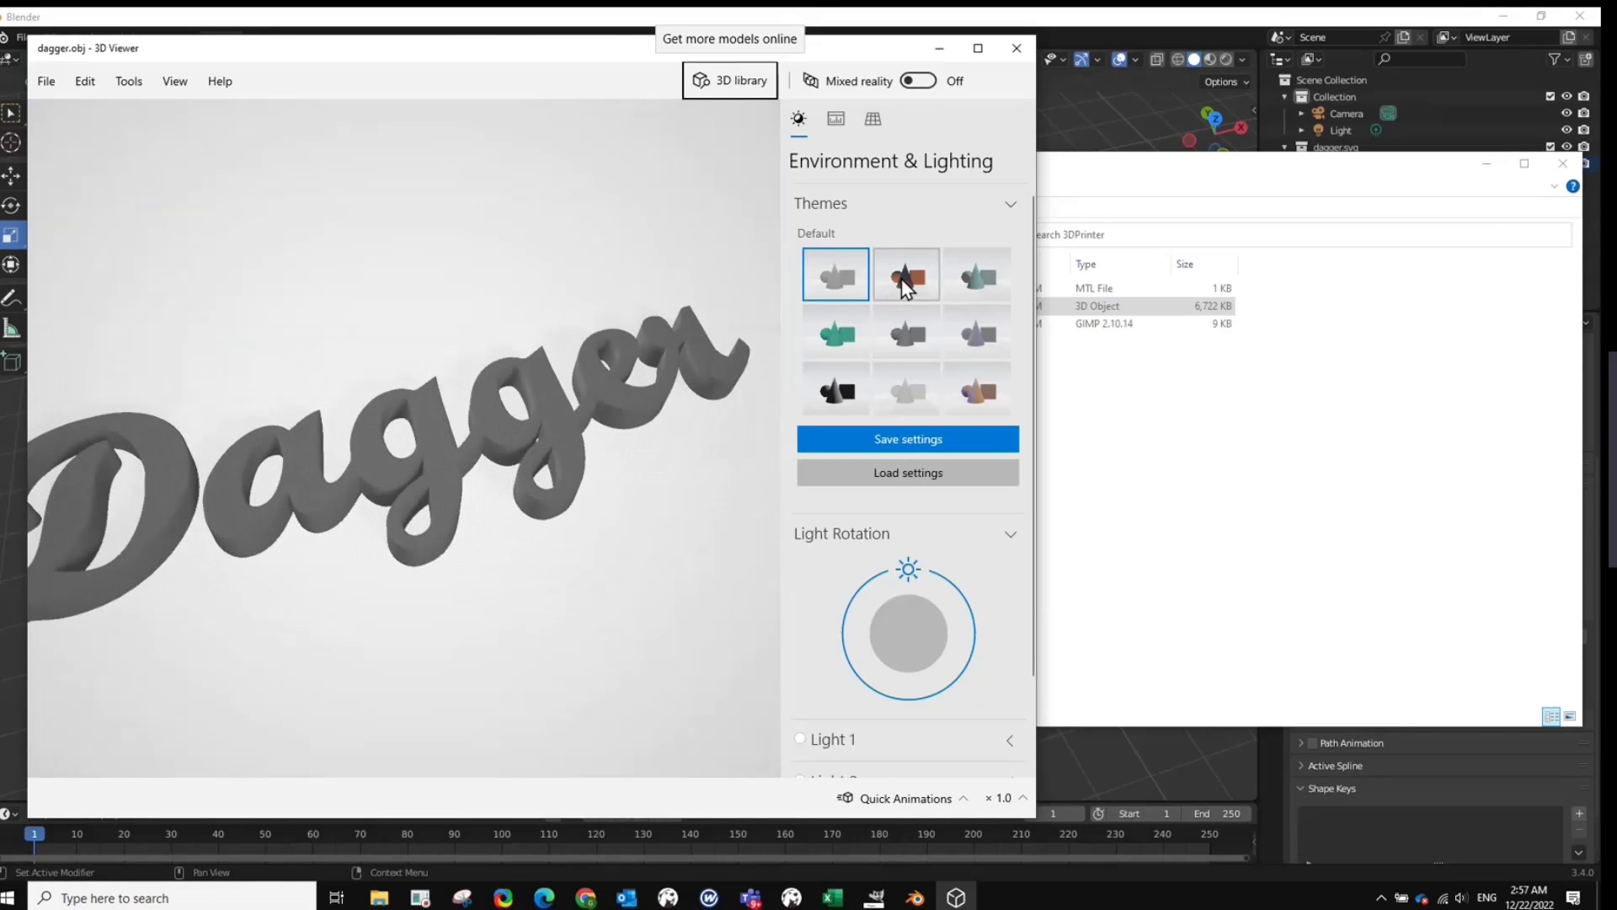
pyautogui.click(835, 389)
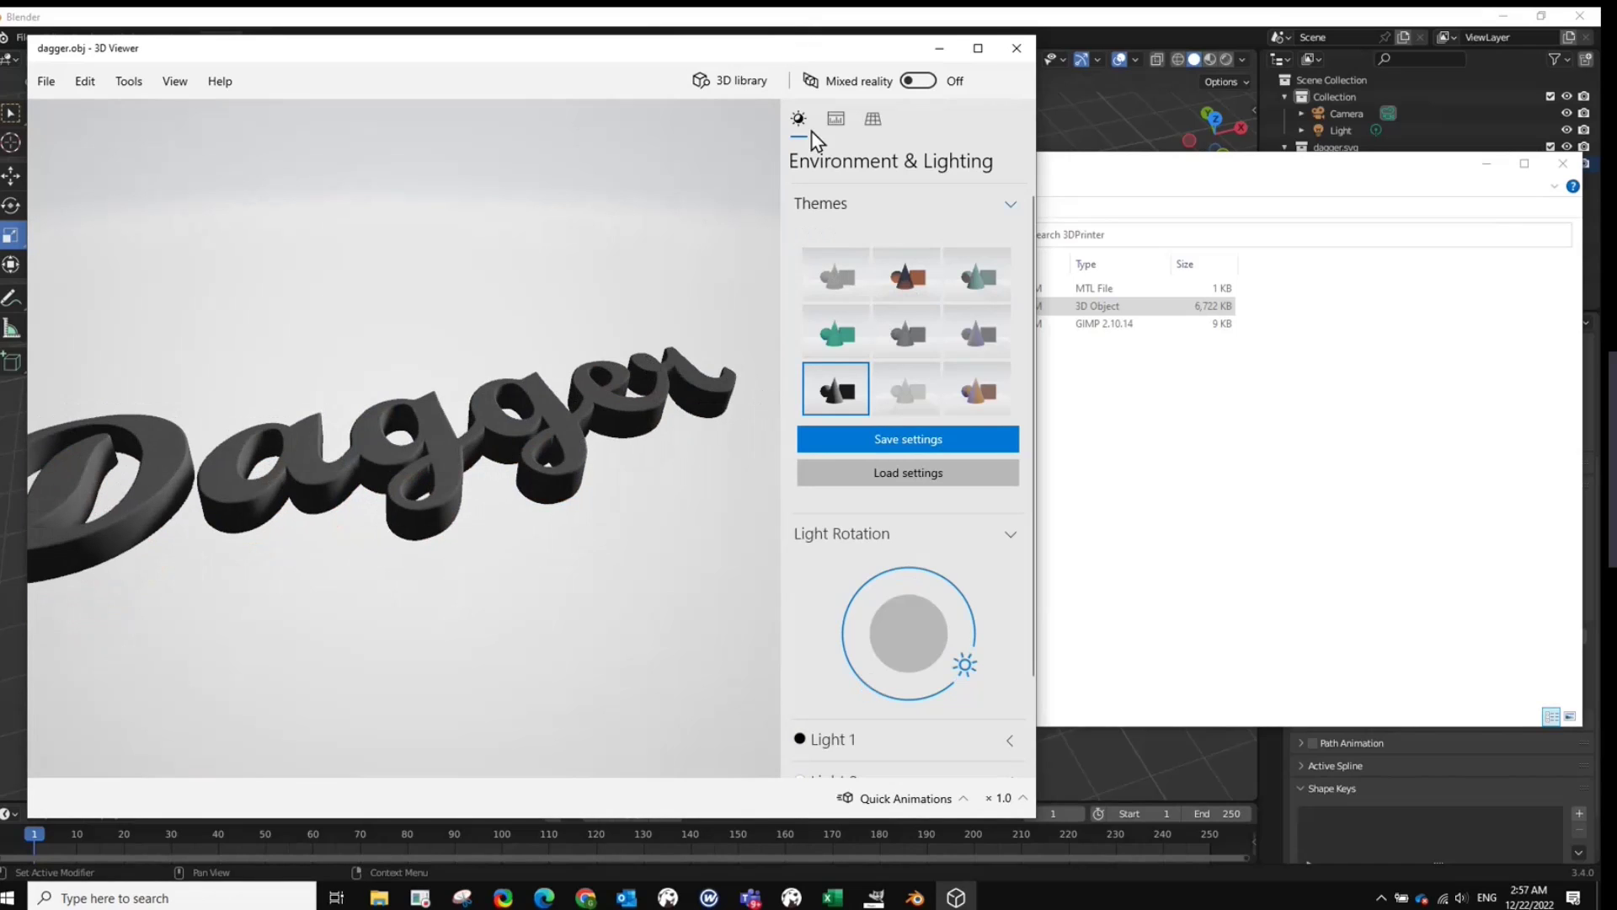